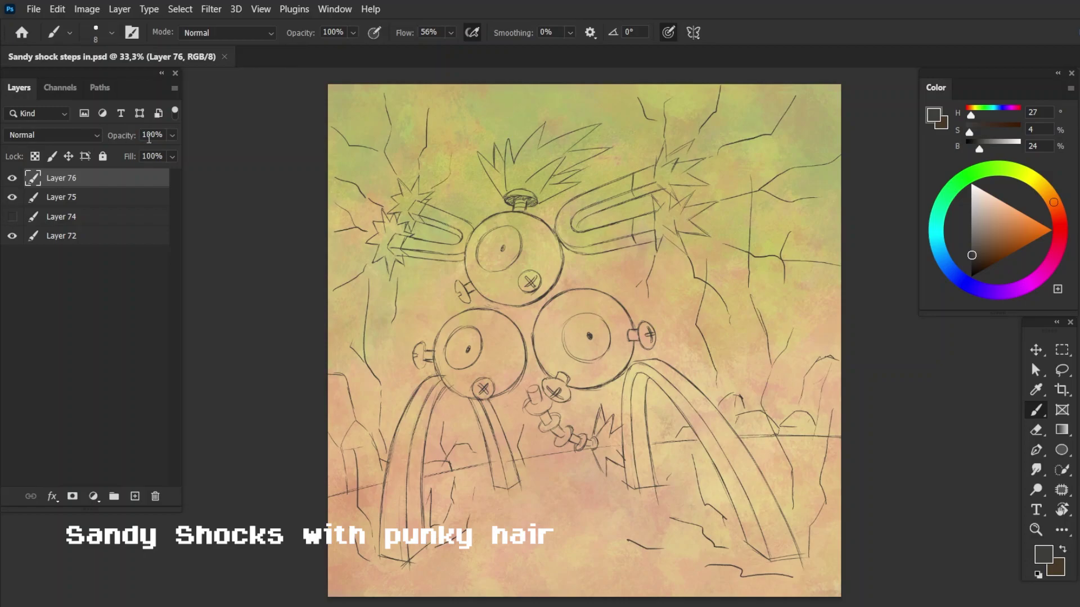
- On Layer 75, ink the lower-right and right edges of the top Magnemite's round body
left_click(83, 201)
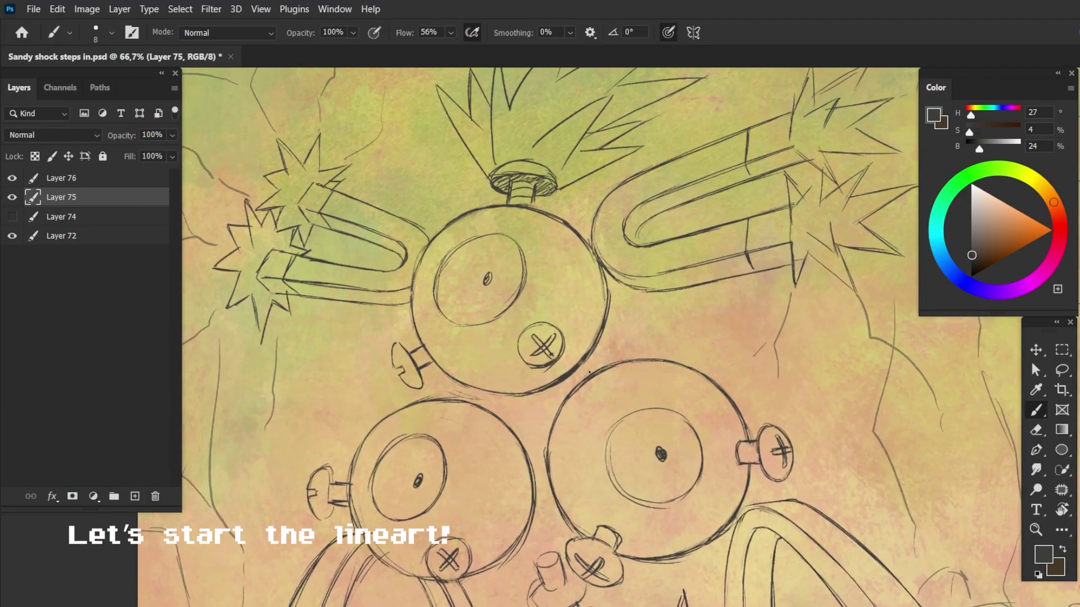
mouse_move(509, 397)
left_mouse_down()
mouse_move(563, 370)
mouse_move(549, 383)
left_mouse_up()
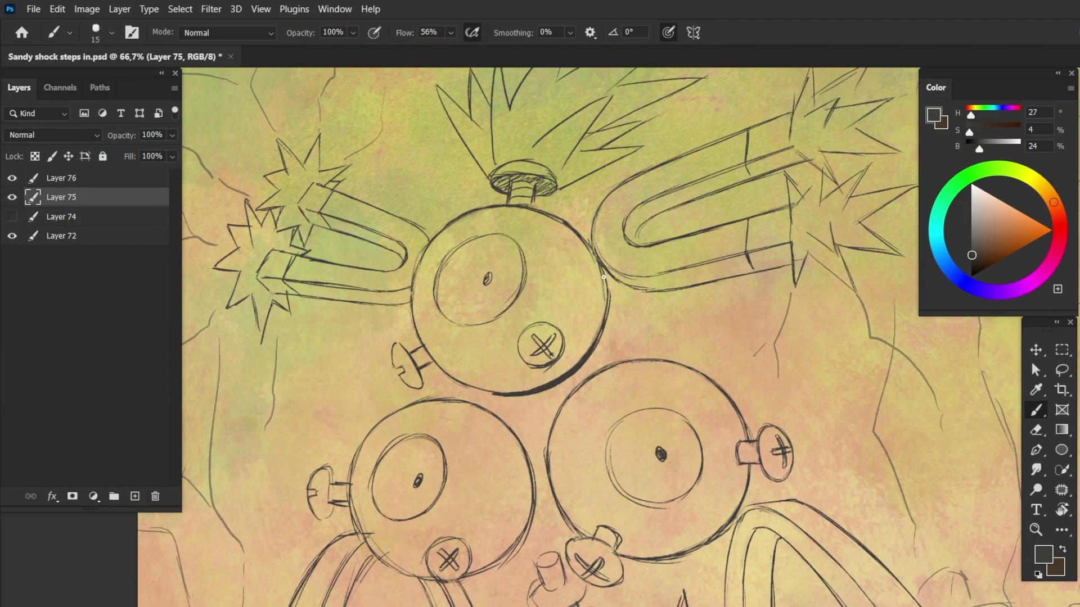
left_click_drag(603, 277, 595, 346)
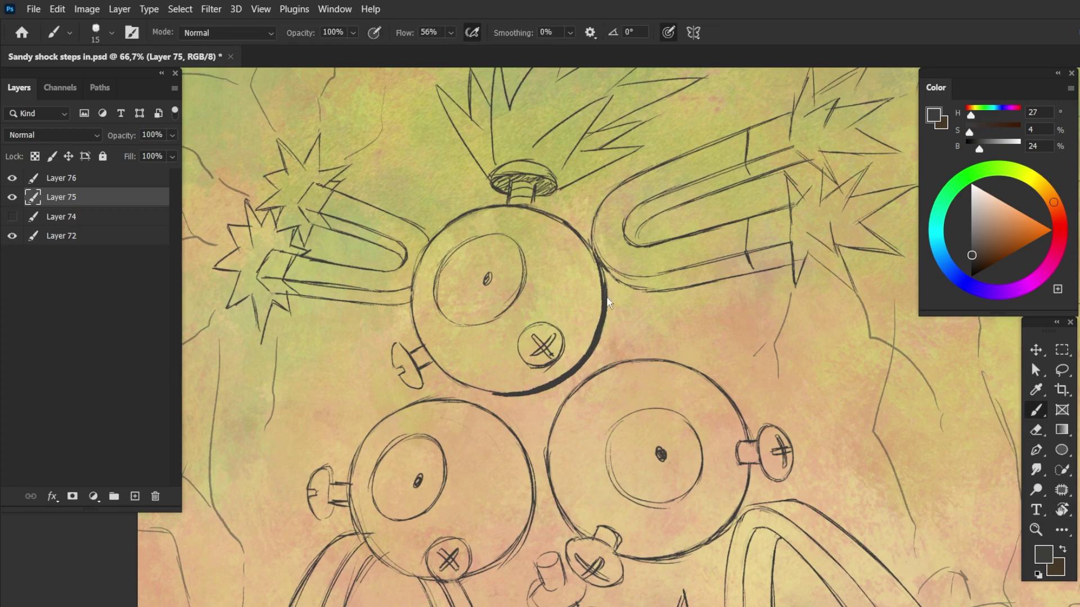
key("e")
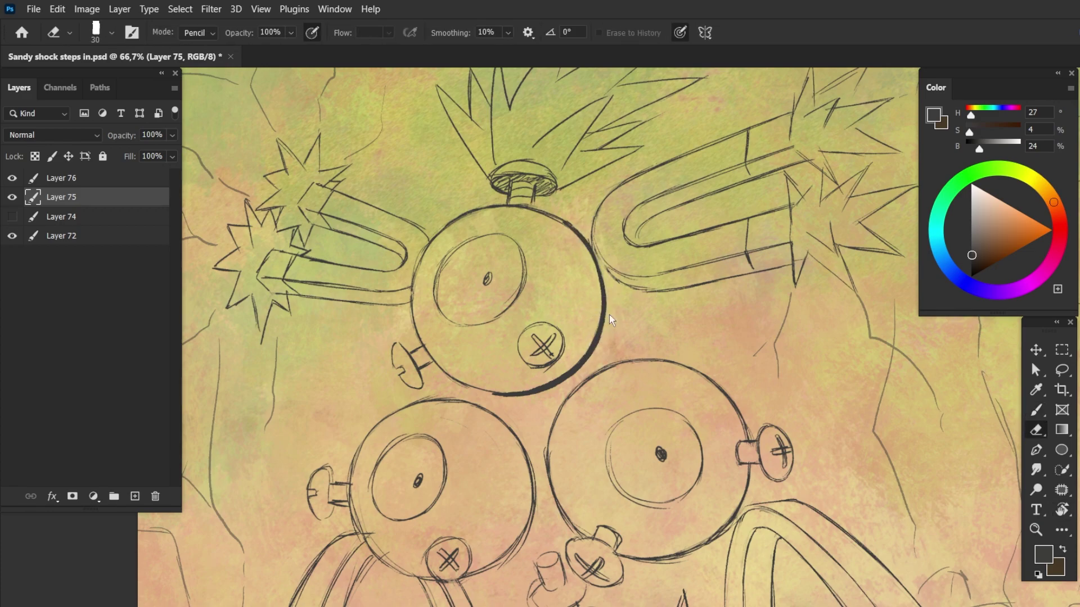
key("b")
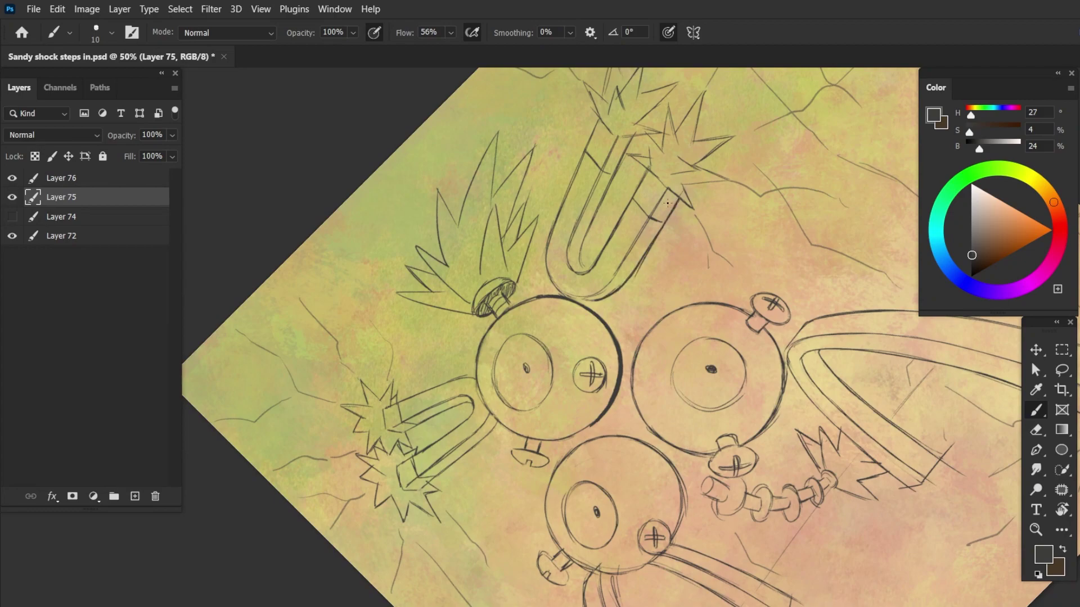
- Ink a short stroke on the top magnet arm, with eraser touch-ups and the view reset upright
scroll(652, 190, "down", 3)
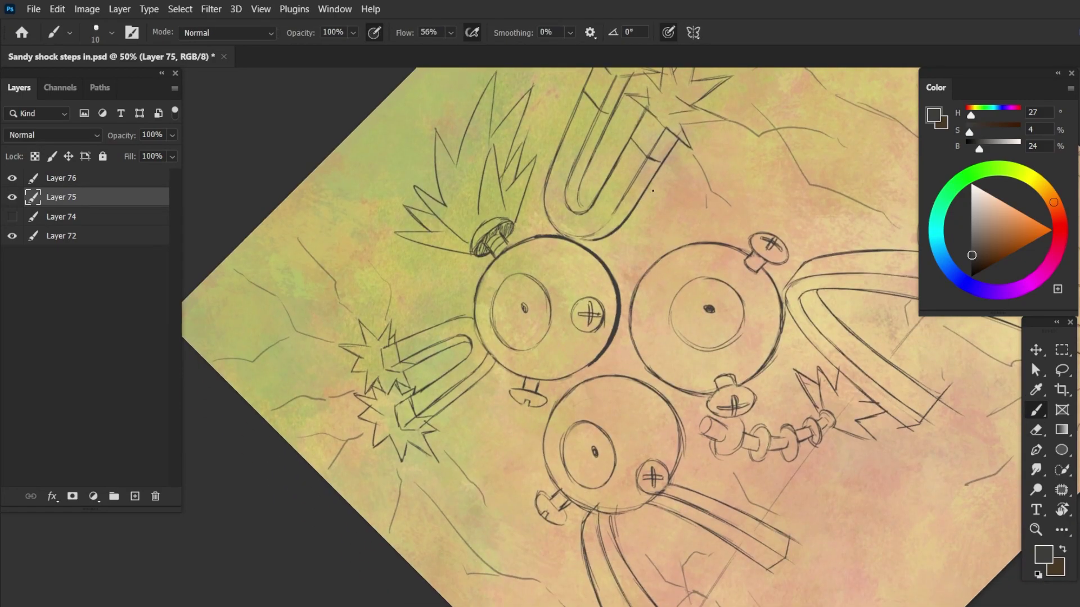
key("e")
key("b")
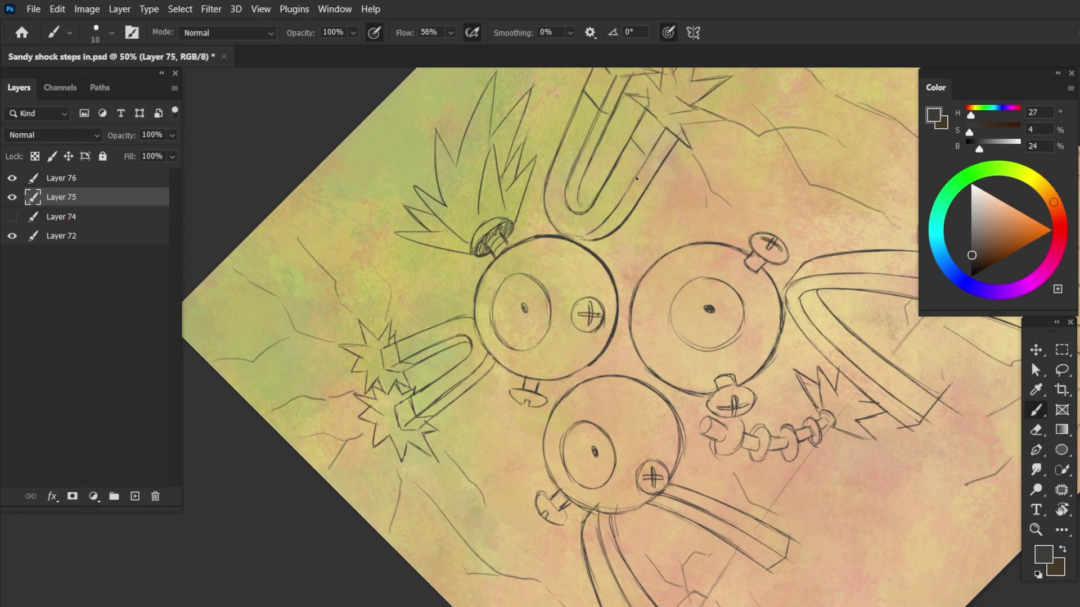
left_click_drag(624, 194, 650, 153)
key("Escape")
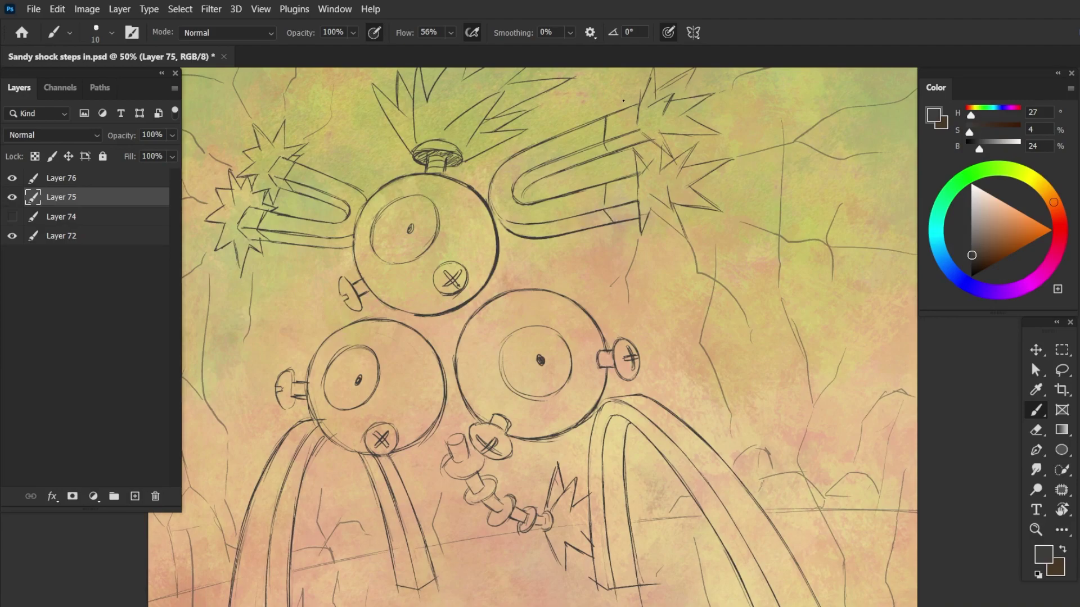
key("e")
key("b")
key("e")
key("b")
- With the view tilted, redraw the inner lines of the magnet arm in dark ink
mouse_move(729, 139)
left_mouse_down()
mouse_move(799, 168)
mouse_move(555, 224)
mouse_move(573, 152)
left_mouse_up()
key("r")
key("e")
key("b")
mouse_move(535, 197)
left_mouse_down()
mouse_move(576, 149)
mouse_move(582, 125)
left_mouse_up()
key("e")
key("e")
mouse_move(523, 230)
left_mouse_down()
mouse_move(532, 194)
mouse_move(526, 205)
left_mouse_up()
key("b")
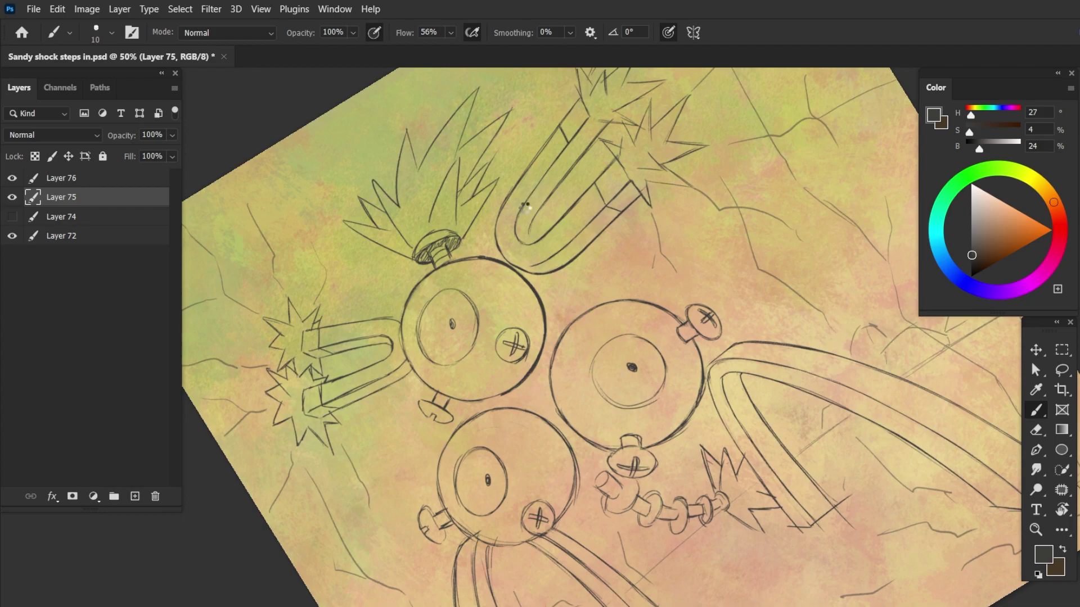
key("e")
key("b")
left_click_drag(580, 158, 546, 202)
- Turn the canvas and clean up the magnet arm lines with the eraser
mouse_move(605, 129)
left_mouse_down()
mouse_move(563, 168)
mouse_move(564, 260)
left_mouse_up()
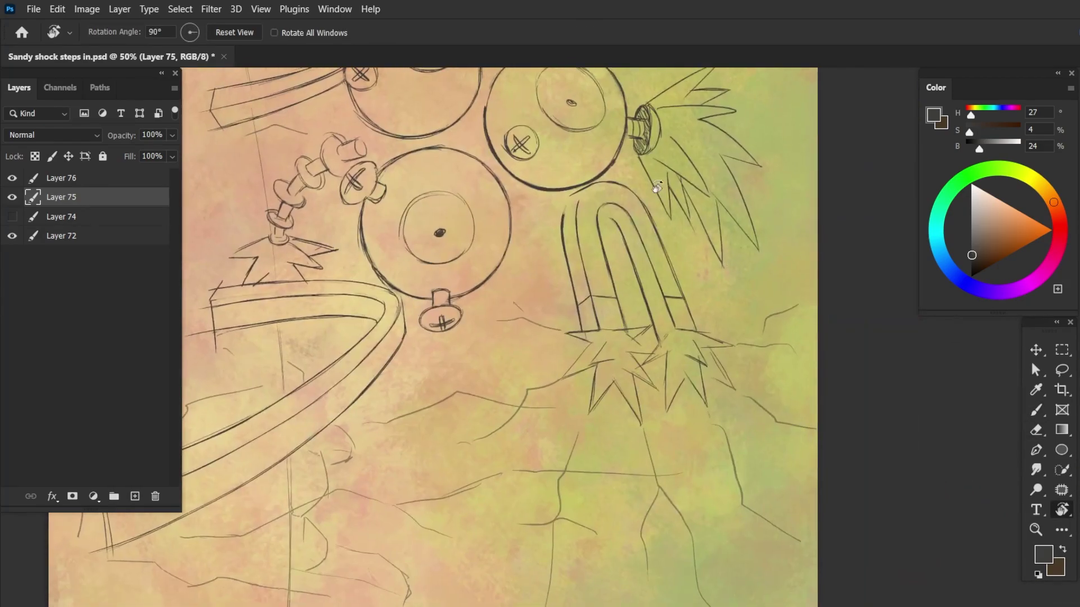
key("e")
key("b")
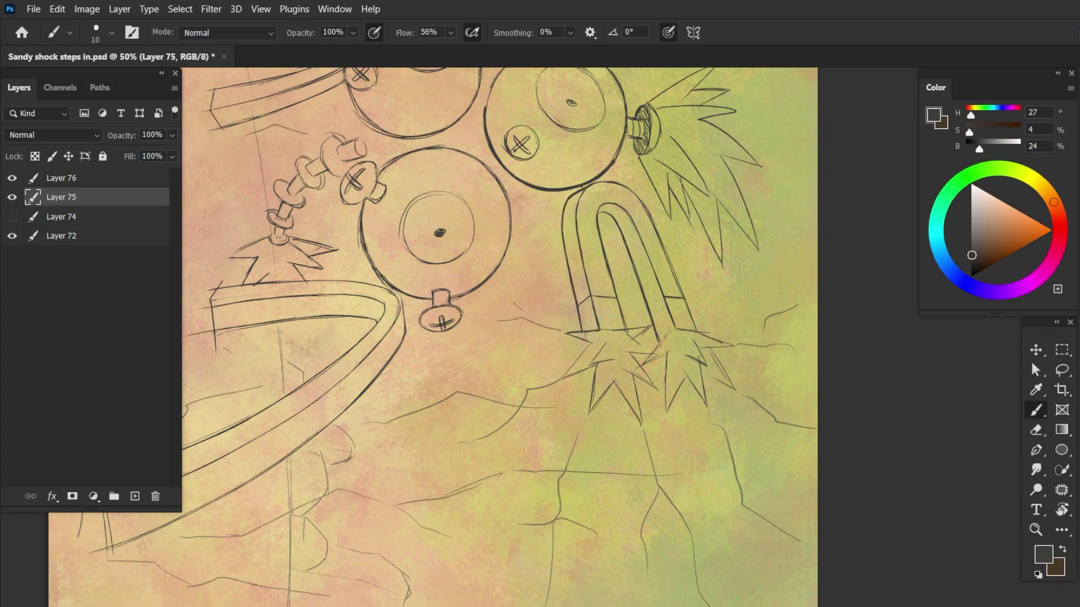
left_click_drag(582, 186, 627, 277)
key("e")
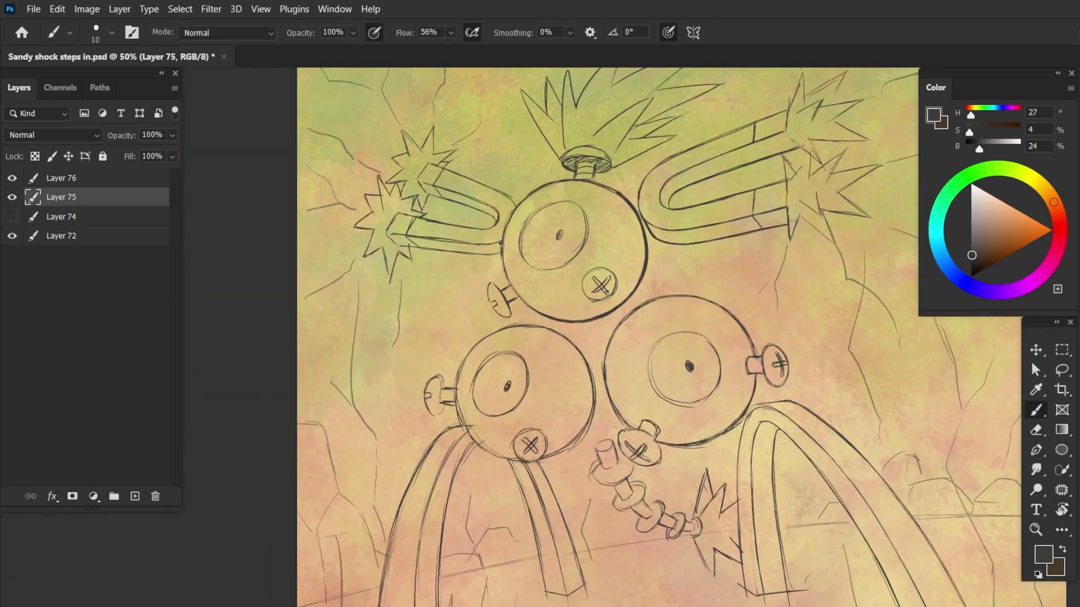
scroll(619, 338, "up", 1)
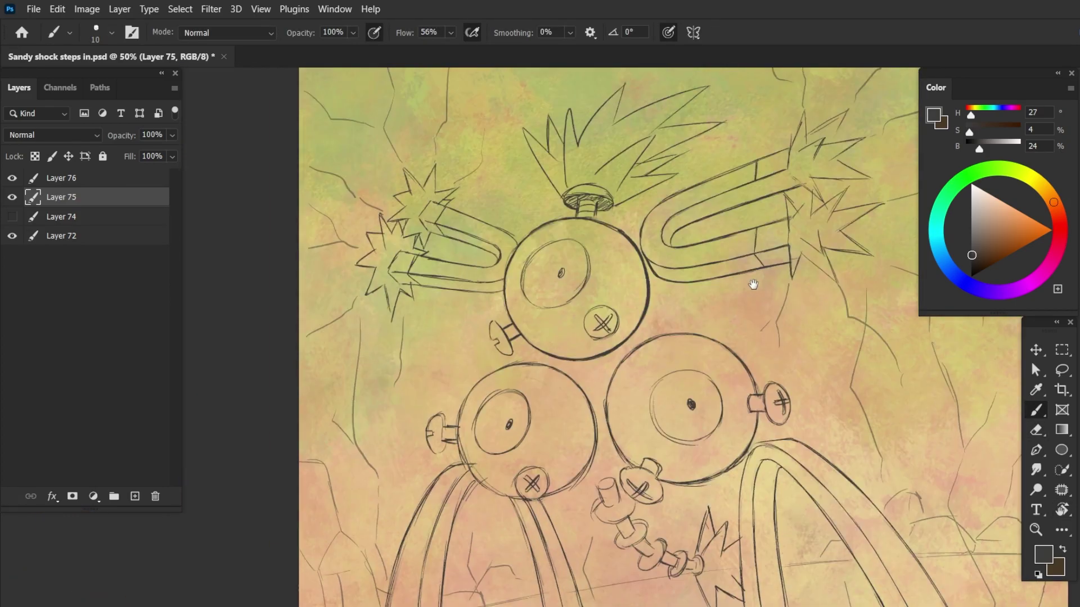
- Lasso the whole top magnet and adjust it with a committed free transform
key("l")
left_click_drag(655, 270, 658, 274)
key("ctrl+t")
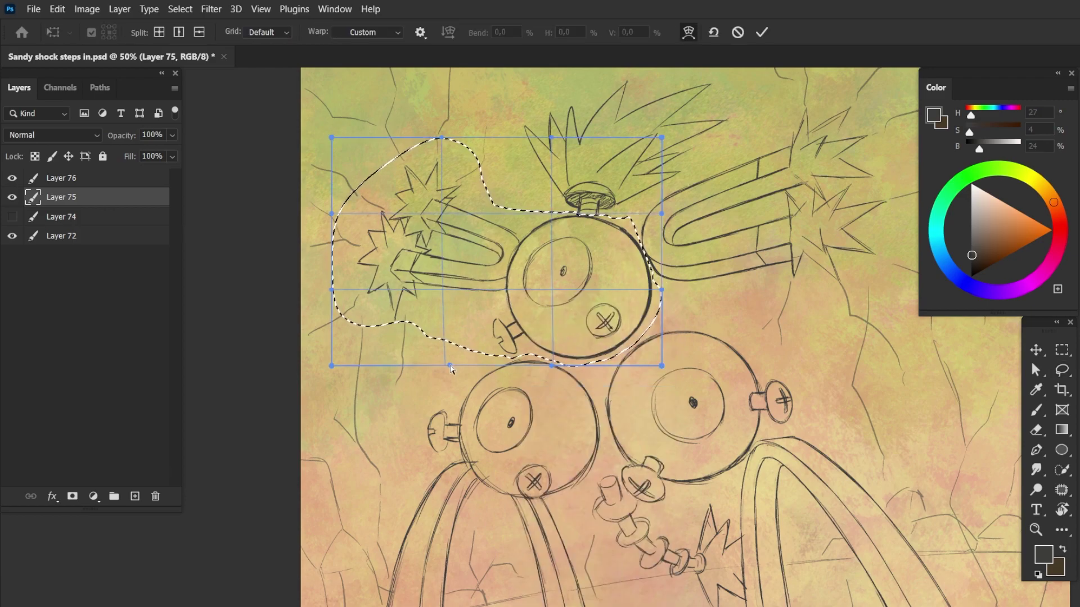
key("Return")
key("ctrl+d")
key("b")
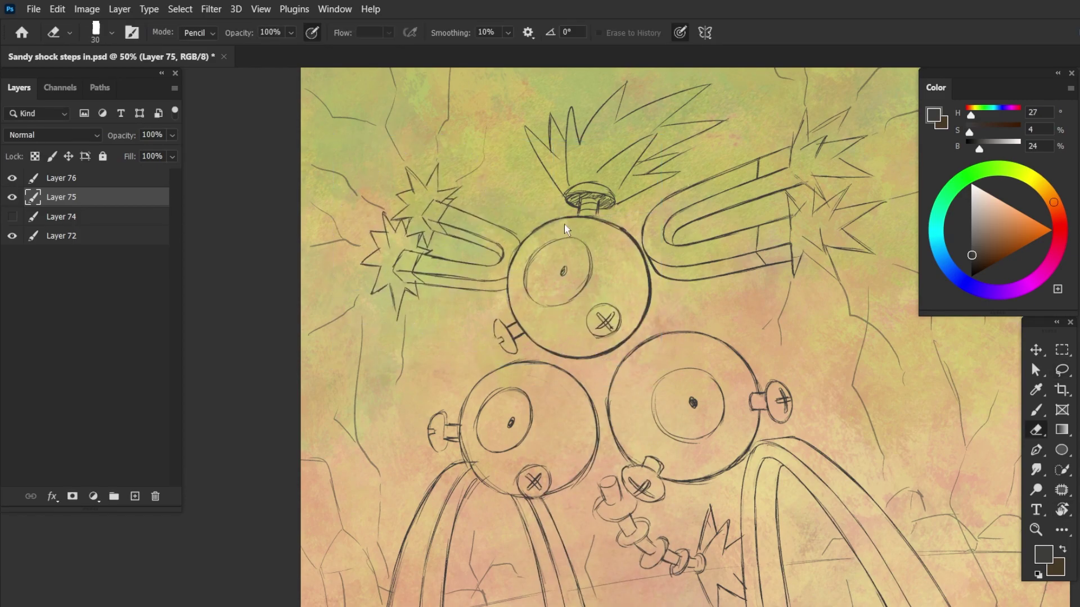
- Erase part of the magnet cap outline and complete the right side of its top arc
mouse_move(564, 214)
left_mouse_down()
mouse_move(601, 189)
mouse_move(450, 269)
left_mouse_up()
key("e")
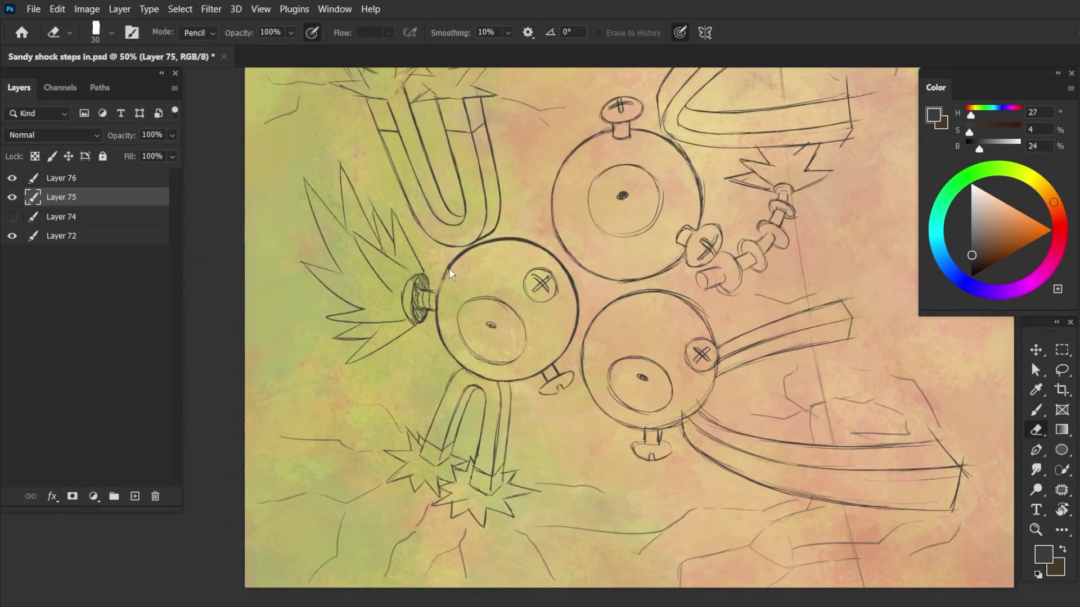
key("b")
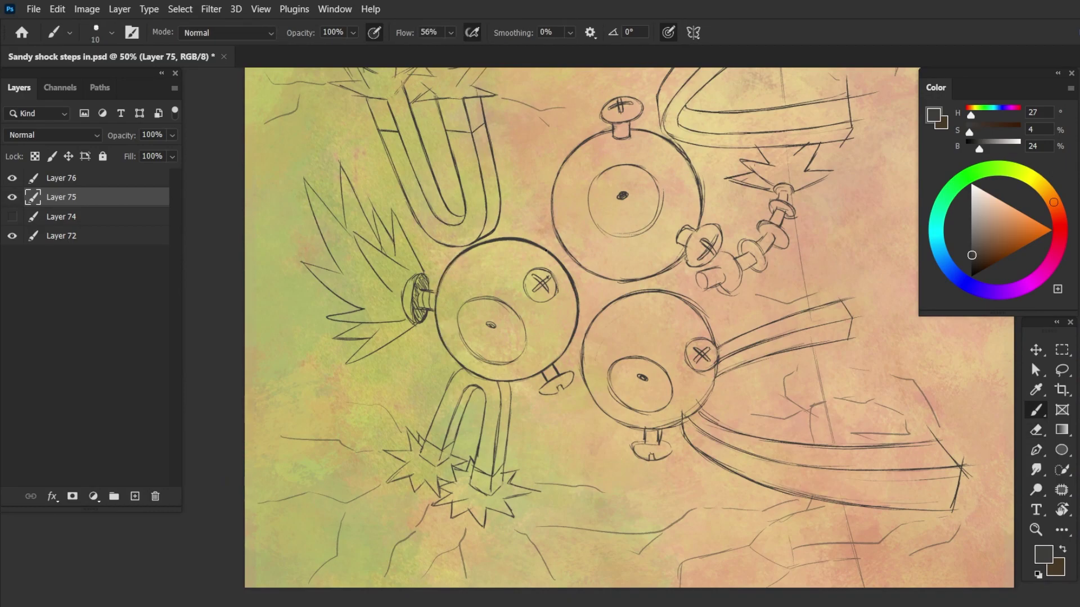
key("r")
key("Escape")
key("e")
mouse_move(520, 239)
left_mouse_down()
mouse_move(481, 233)
mouse_move(515, 257)
mouse_move(649, 266)
left_mouse_up()
key("b")
key("e")
key("b")
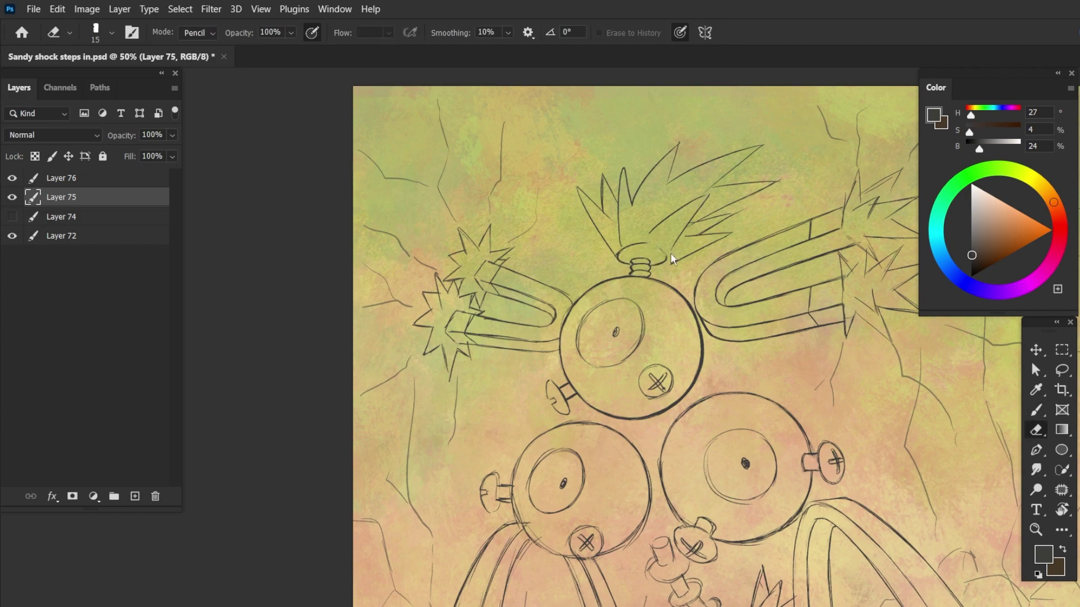
left_click_drag(644, 244, 666, 259)
- Select and reshape the top Magnemite's eye with a transform, undoing a stray eye stroke
left_click_drag(629, 304, 549, 241)
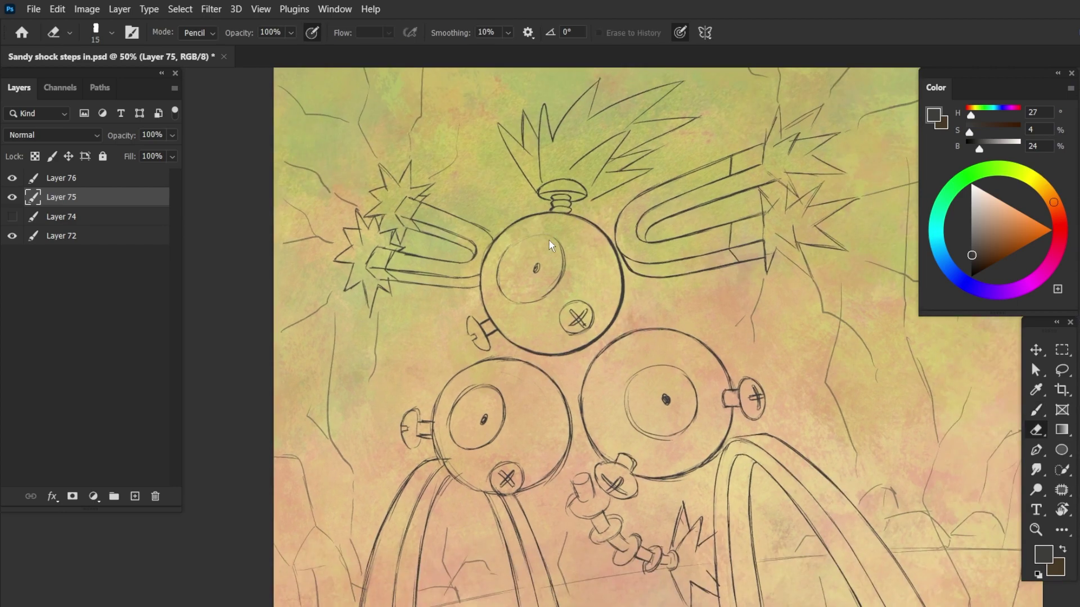
key("ctrl+t")
key("Return")
key("e")
key("b")
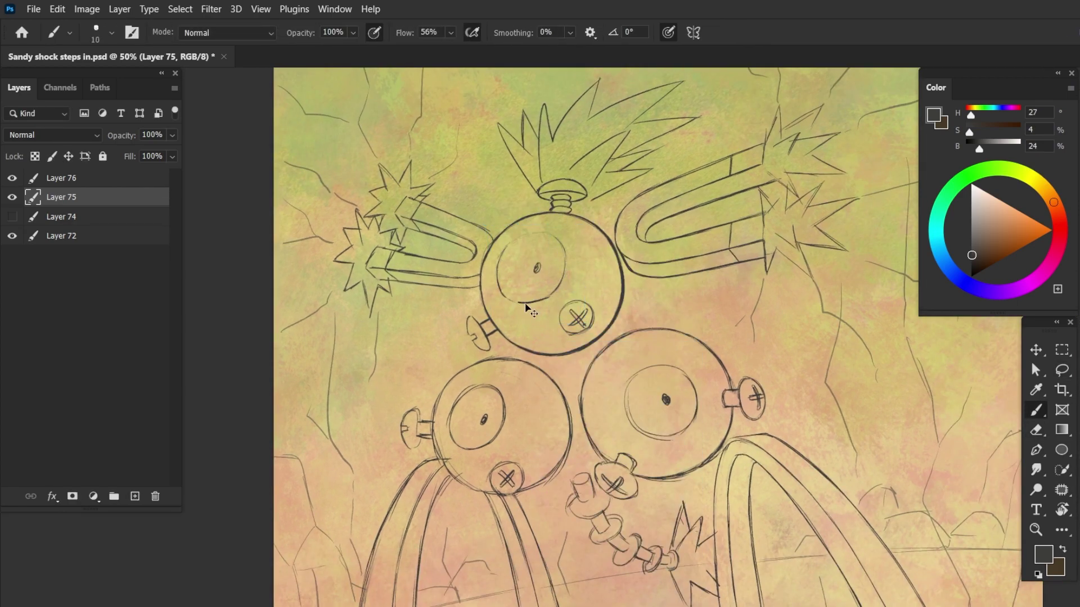
key("ctrl+z")
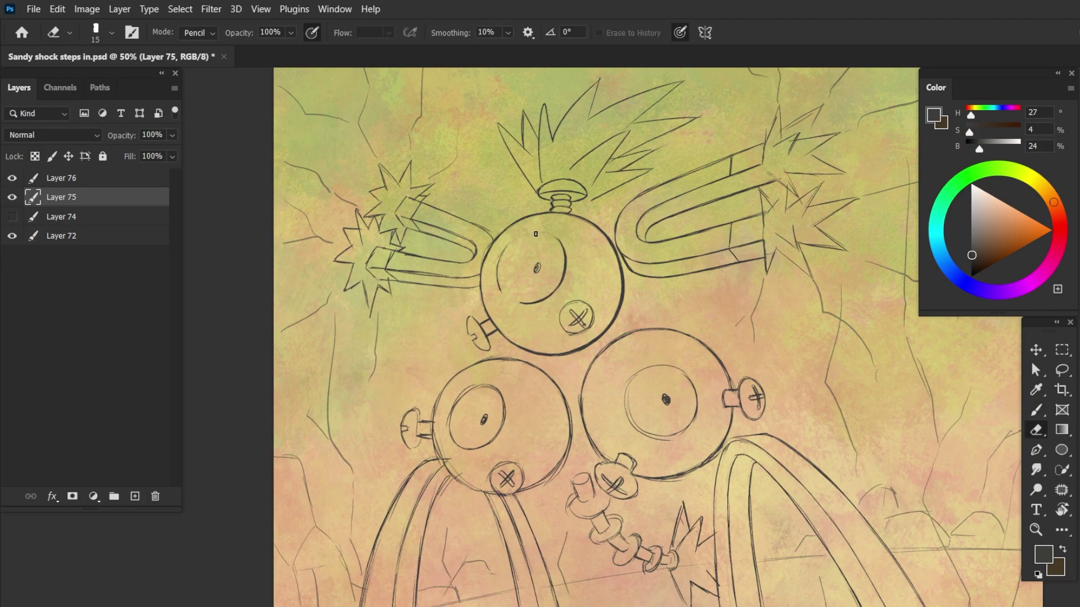
- Tilt the view diagonally and back to touch up the head lines, then review the whole image
left_click_drag(705, 259, 518, 238)
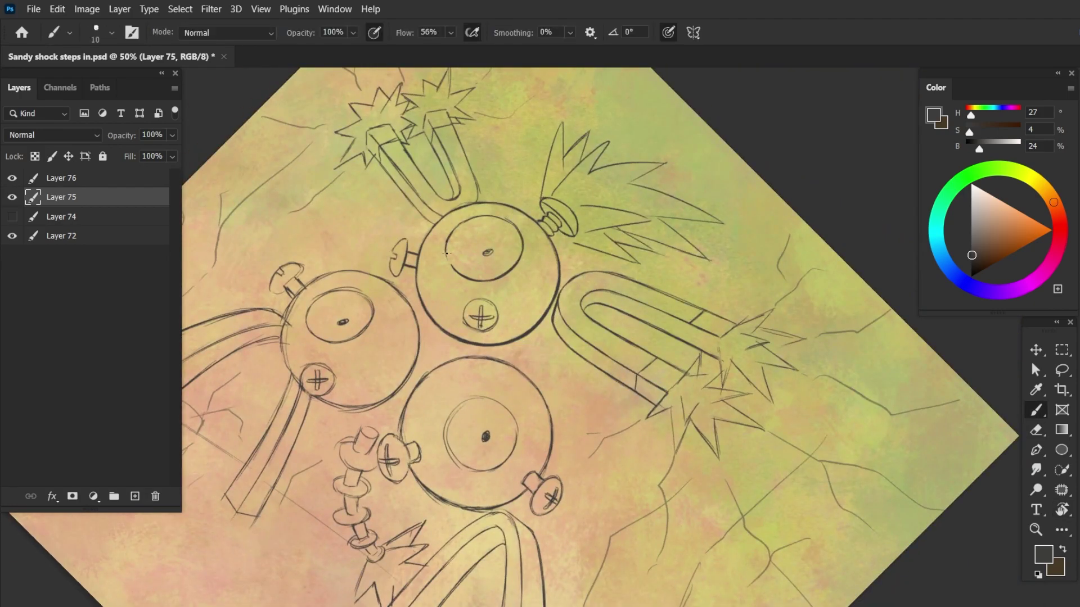
left_click_drag(484, 156, 586, 321)
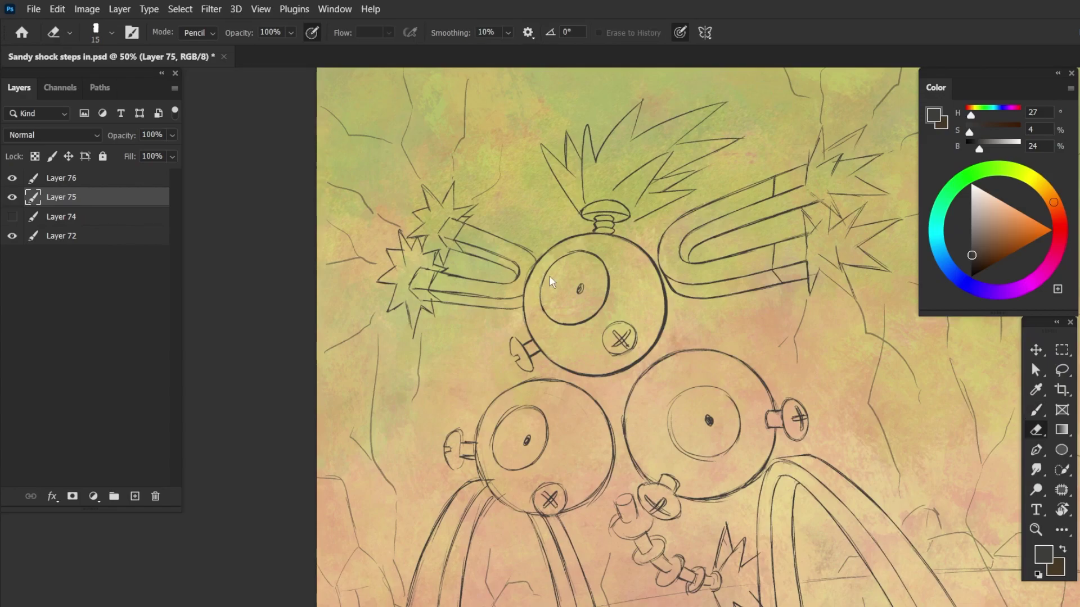
left_click_drag(705, 241, 589, 214)
key("e")
key("b")
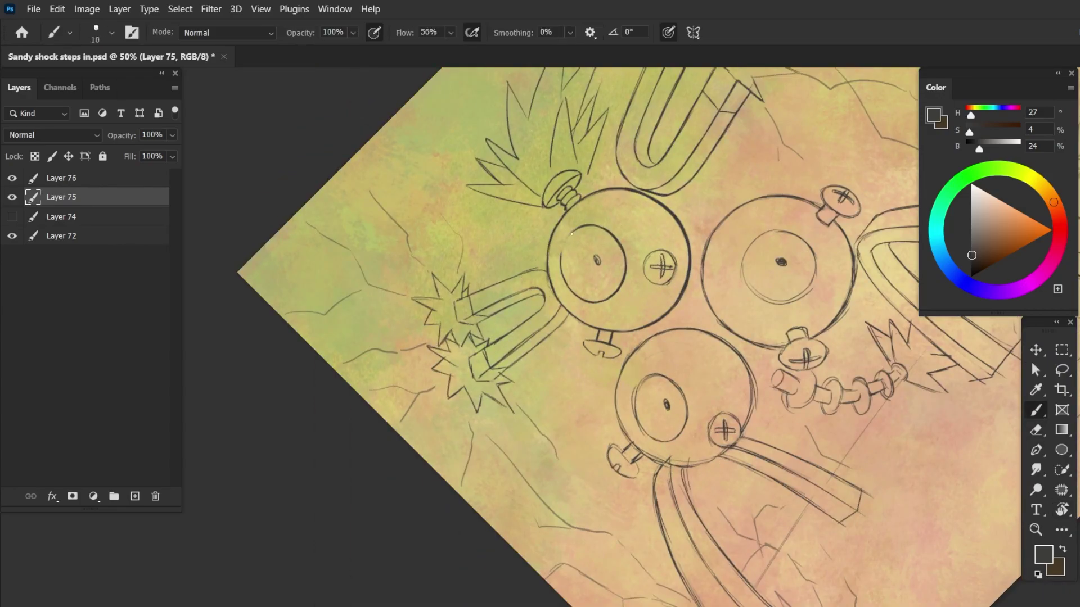
left_click_drag(597, 260, 641, 326)
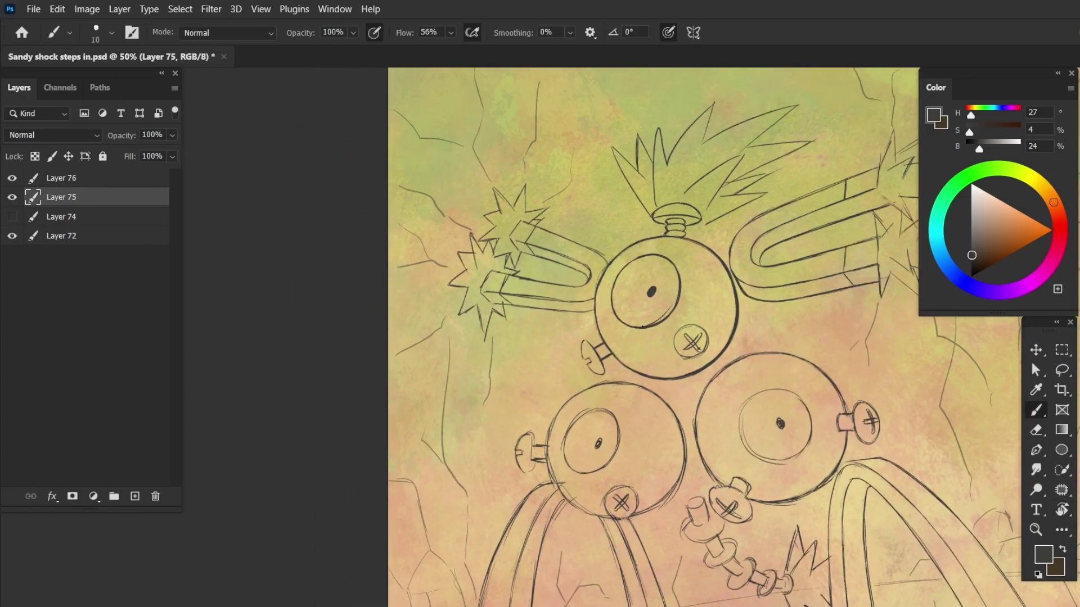
key("e")
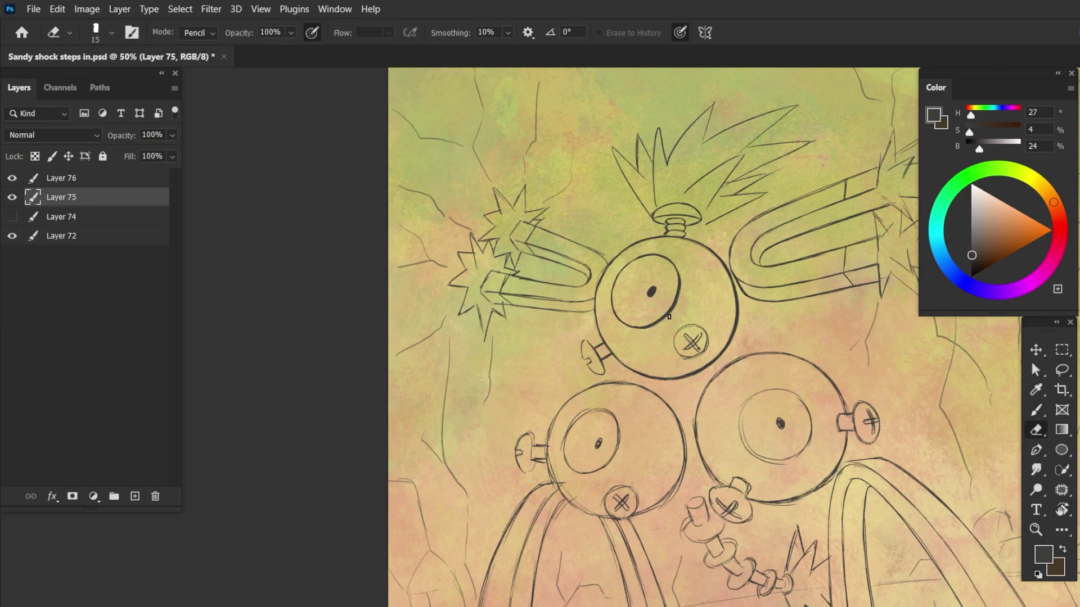
key("b")
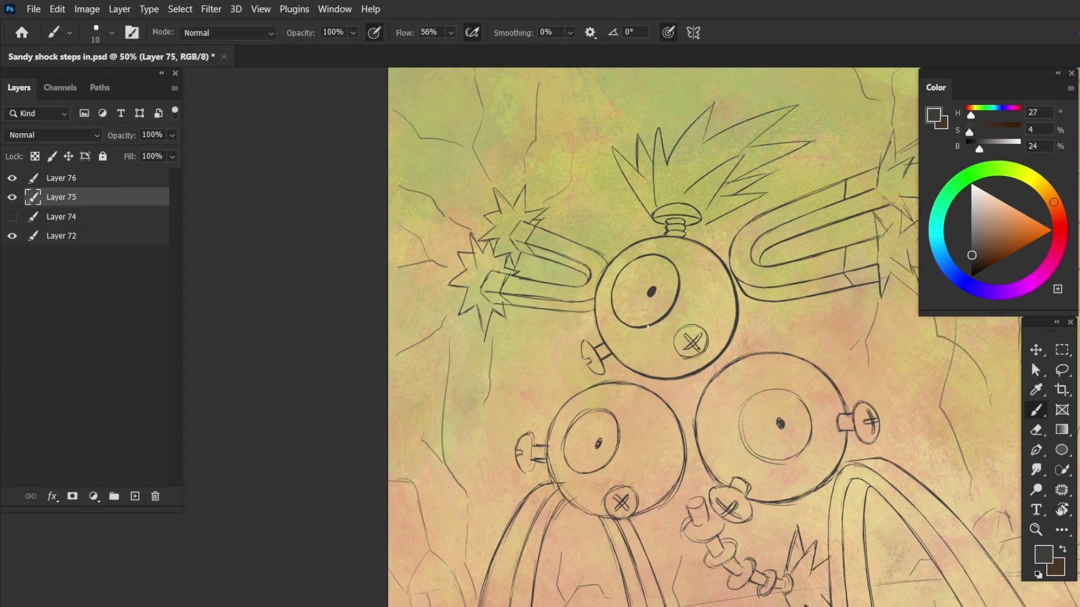
left_click_drag(663, 319, 774, 255)
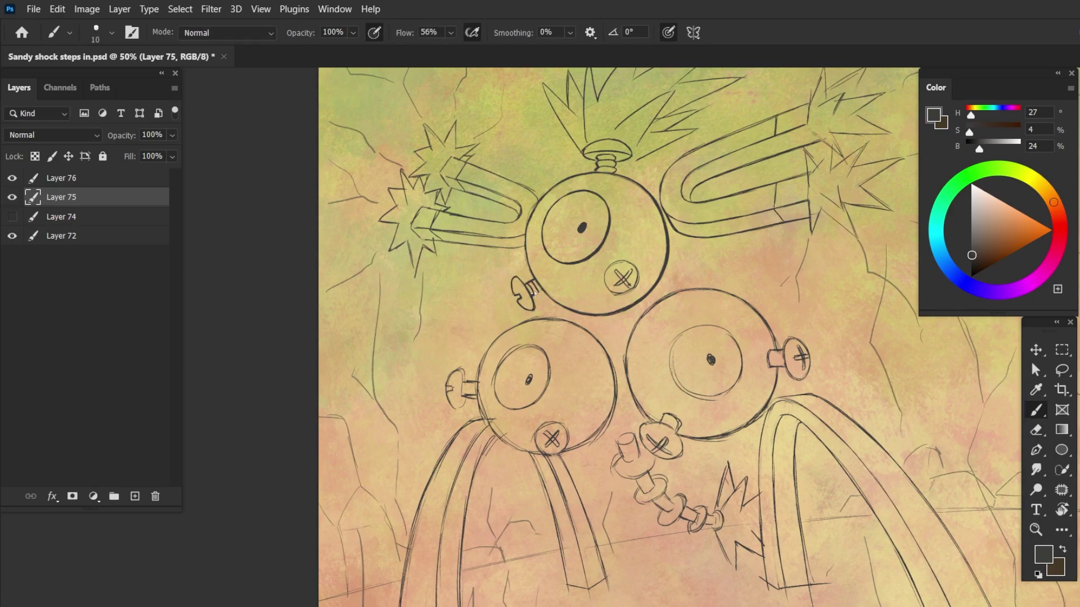
- Lasso the X screw on the top magnet and reshape it with a transform option
key("l")
left_click_drag(639, 294, 605, 265)
key("ctrl+t")
right_click(621, 275)
left_click(632, 313)
key("Return")
key("b")
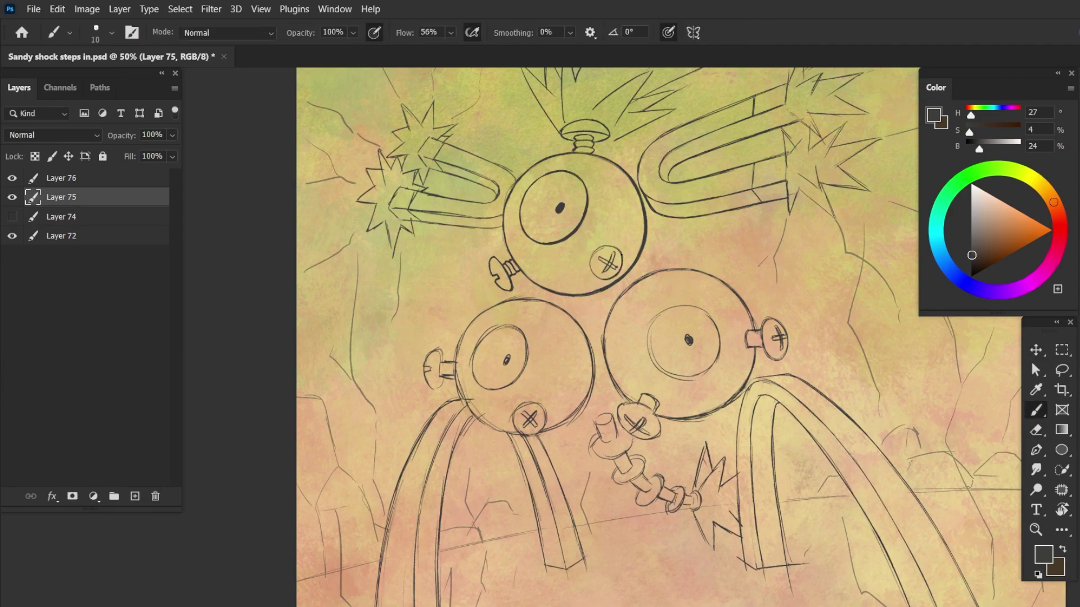
- Ink a stroke on the screw and rotate the canvas to a new angle
key("e")
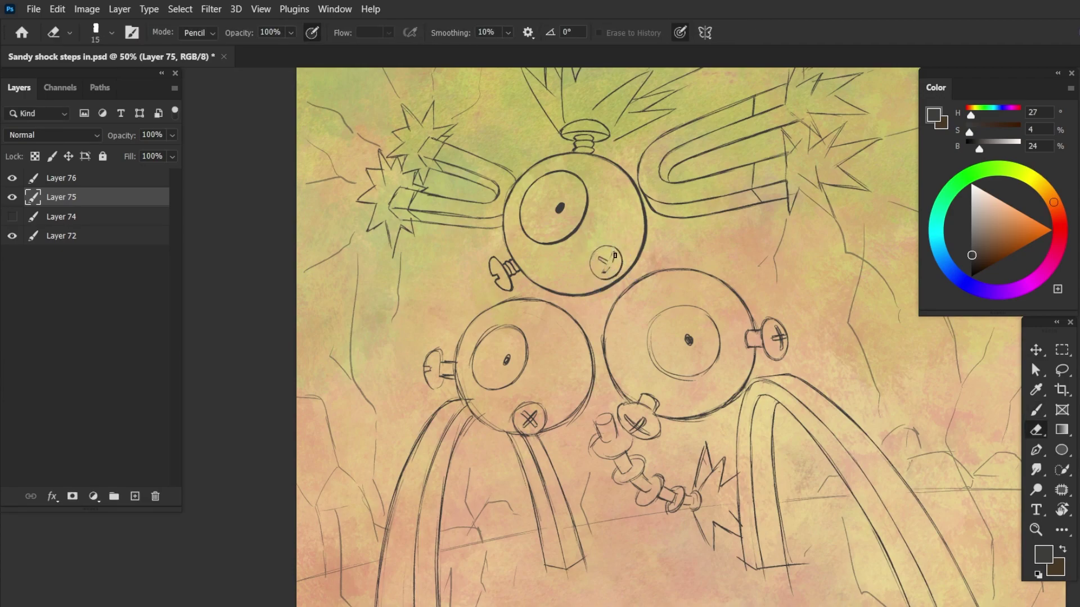
key("b")
mouse_move(599, 269)
left_mouse_down()
mouse_move(614, 268)
mouse_move(555, 264)
left_mouse_up()
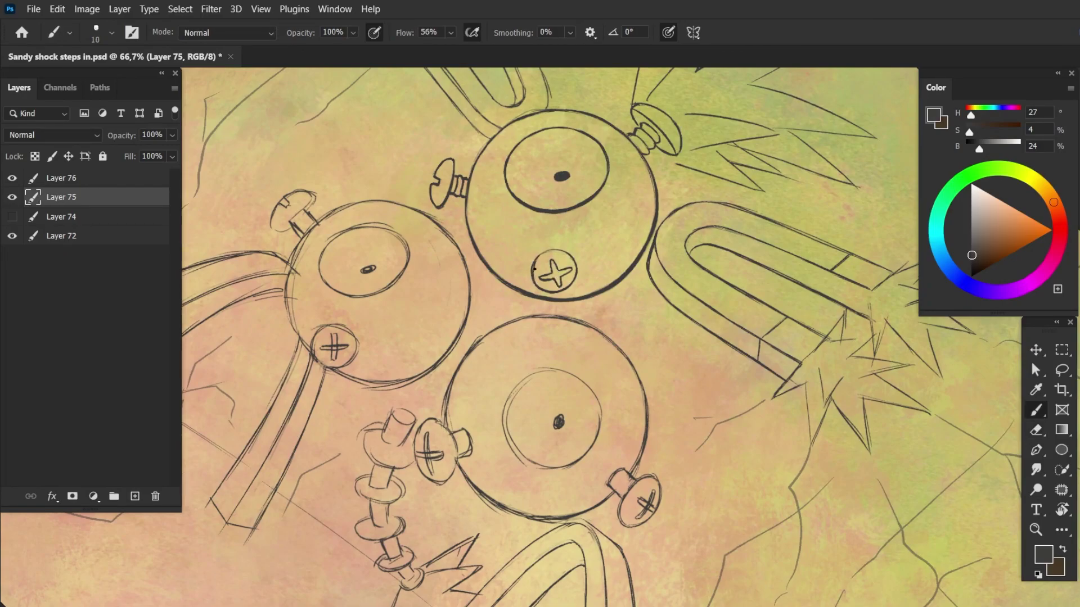
left_click_drag(538, 263, 596, 185)
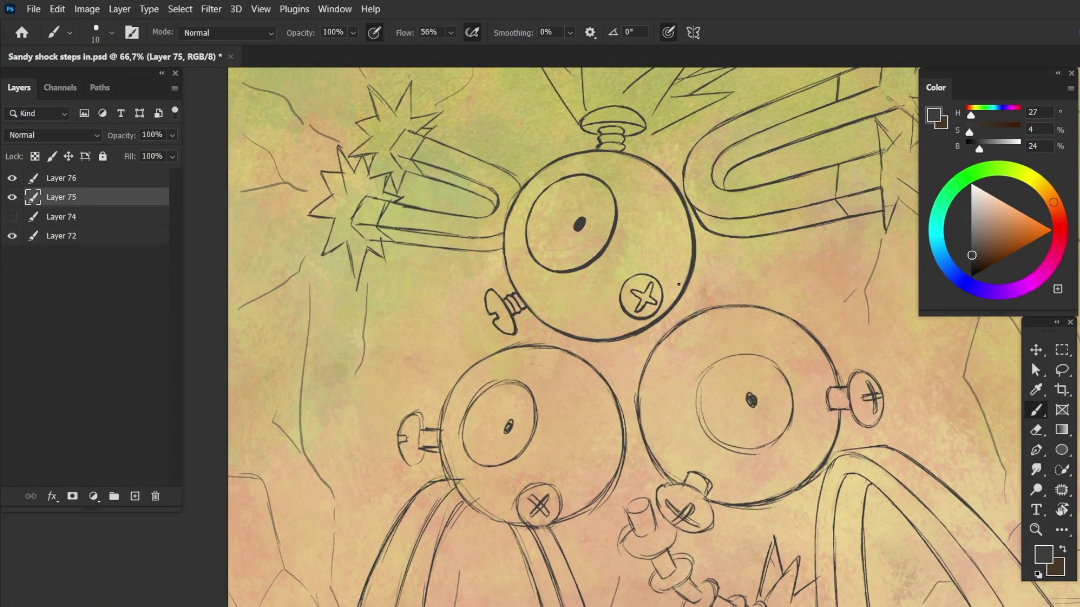
left_click_drag(597, 225, 606, 195)
- Lasso the top Magnemite's lower screw and move it snug against the body edge
key("l")
left_click_drag(618, 236, 621, 241)
key("ctrl+t")
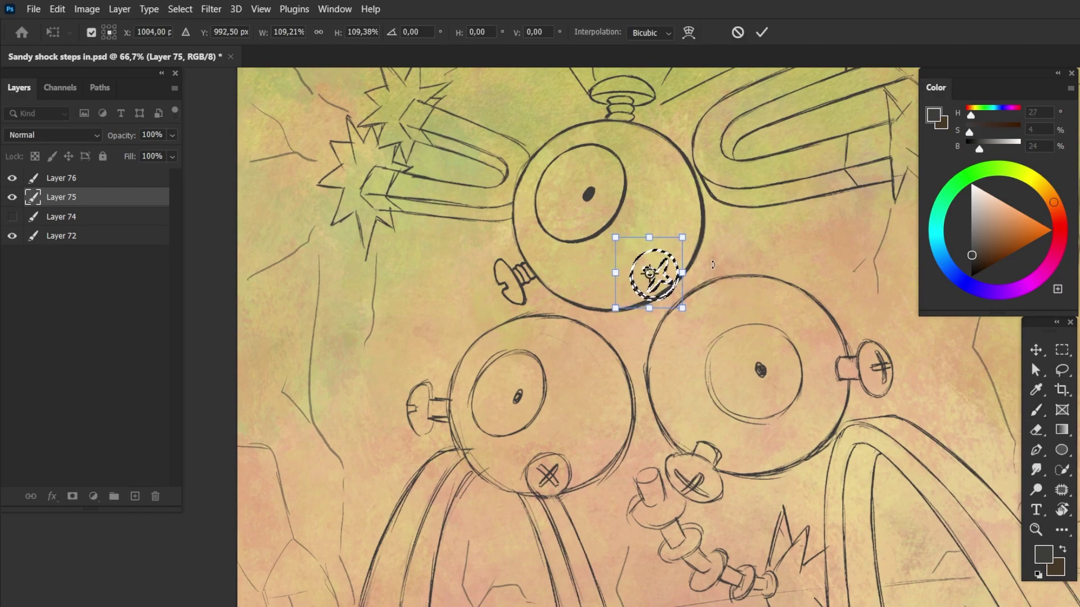
key("Return")
key("e")
key("l")
- Zoom out to all three heads and ink the right Magnemite's round body outline
key("b")
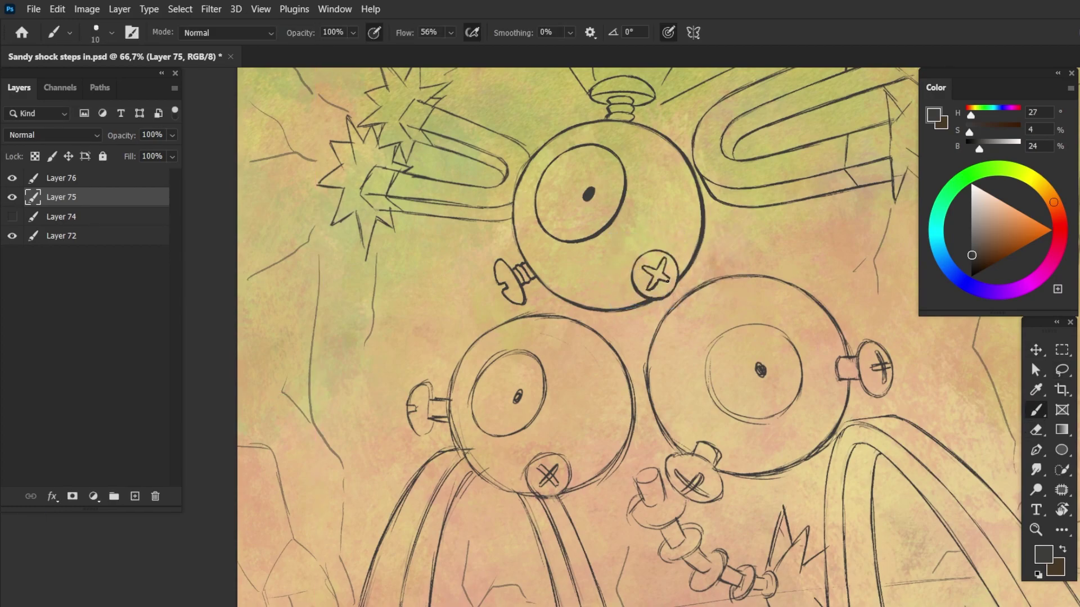
key("e")
key("ctrl+minus")
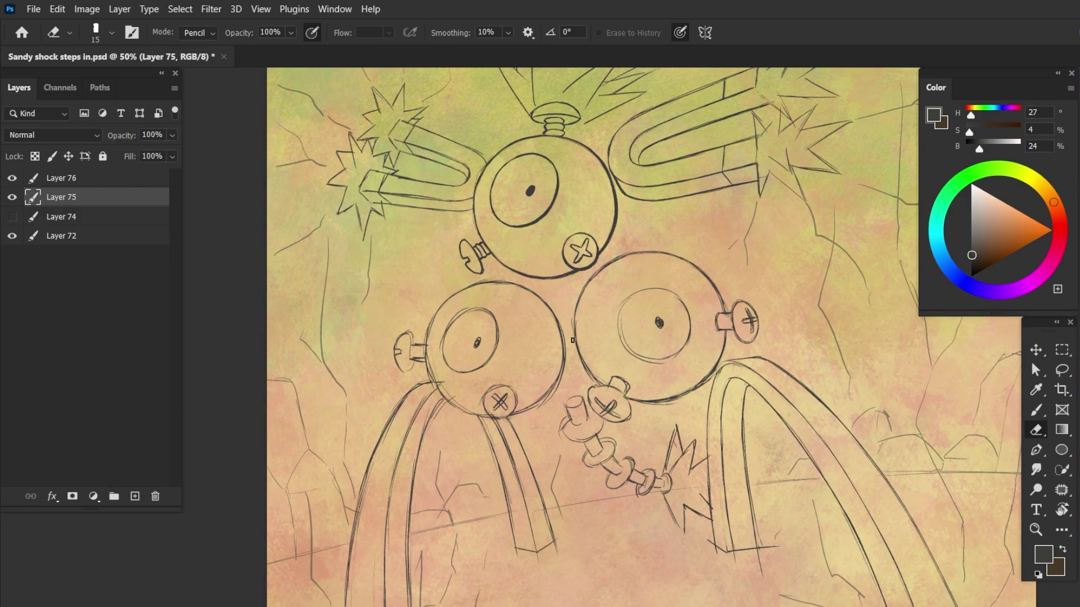
key("b")
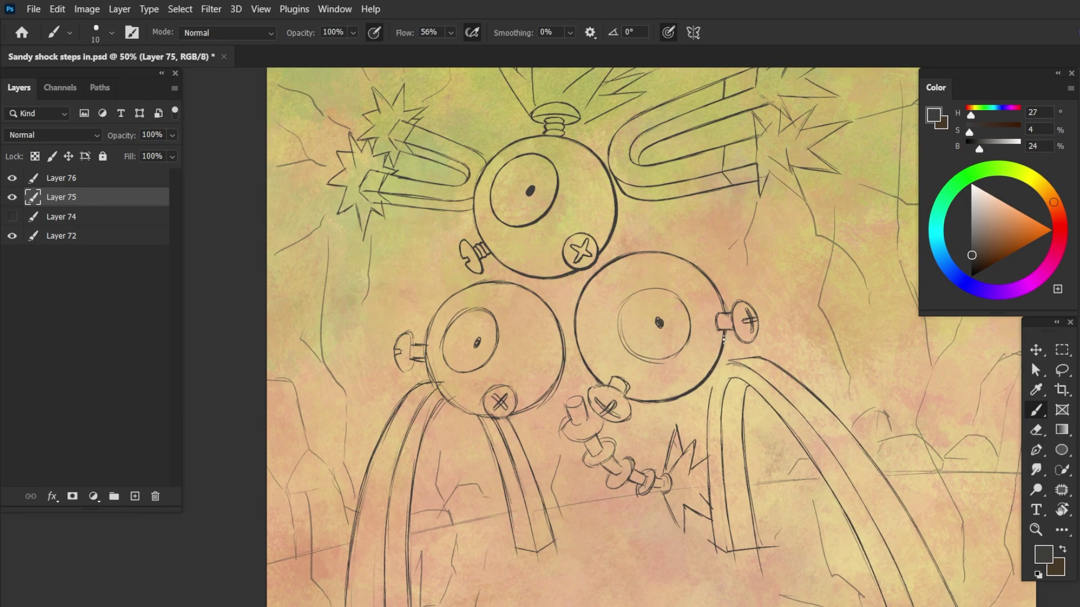
- Enlarge the eraser to size 35 and adjust the screw on the right head's side with a free transform
key("r")
key("e")
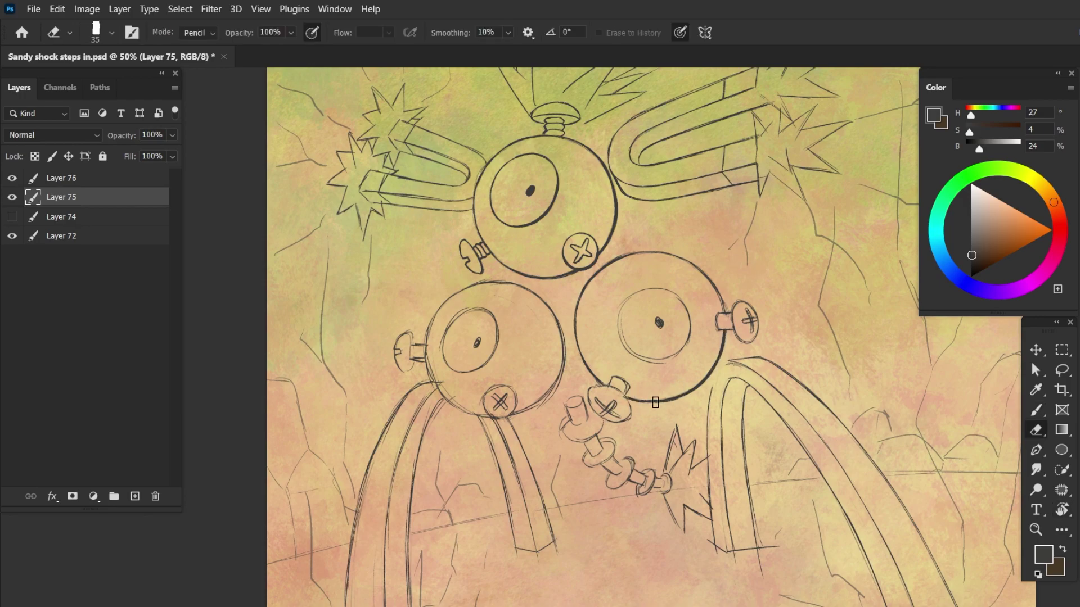
key("b")
key("e")
key("l")
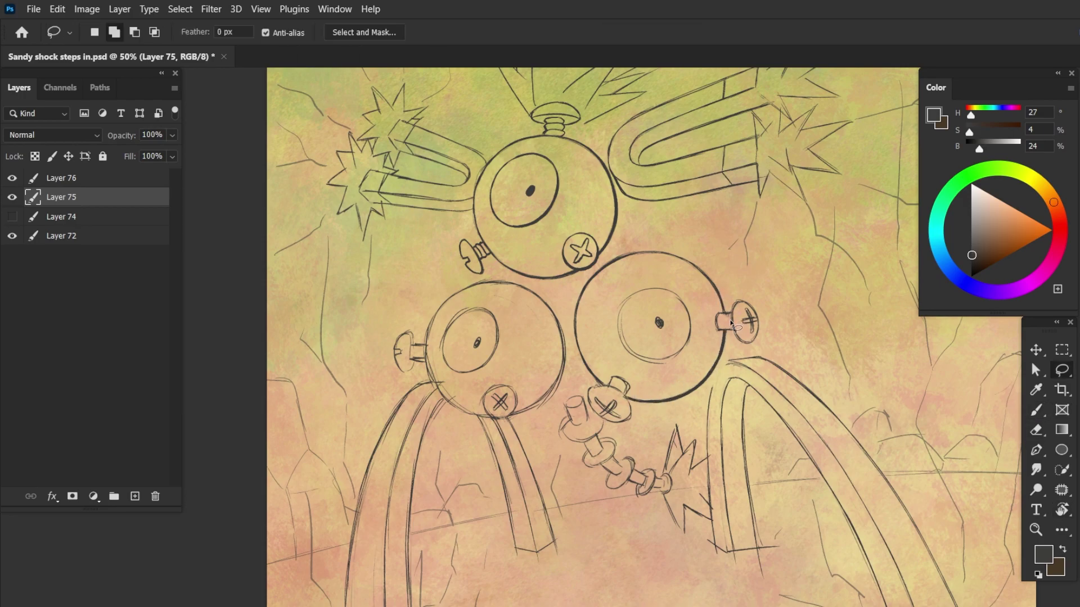
left_click_drag(730, 293, 727, 354)
key("ctrl+t")
key("Return")
key("ctrl+d")
- Lasso the right Magnemite's head and slightly reshape it with a warp
scroll(914, 344, "right", 3)
left_click_drag(512, 380, 515, 388)
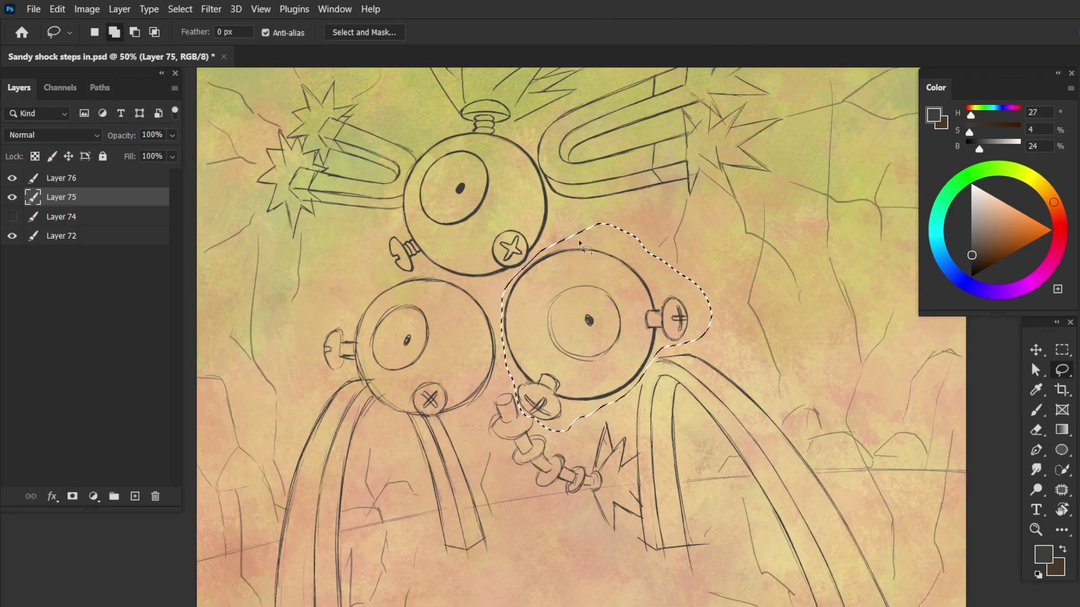
key("ctrl+t")
key("Return")
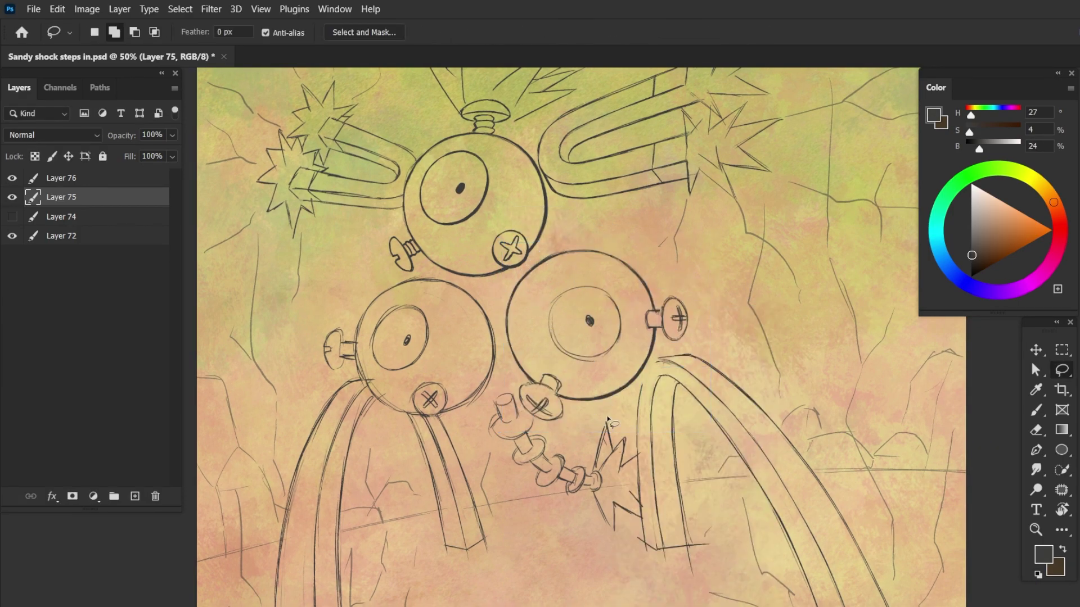
key("ctrl+d")
- With the view rotated to -45°, ink the right eye ring, reset to 0°, and add a larger pupil
key("r")
key("e")
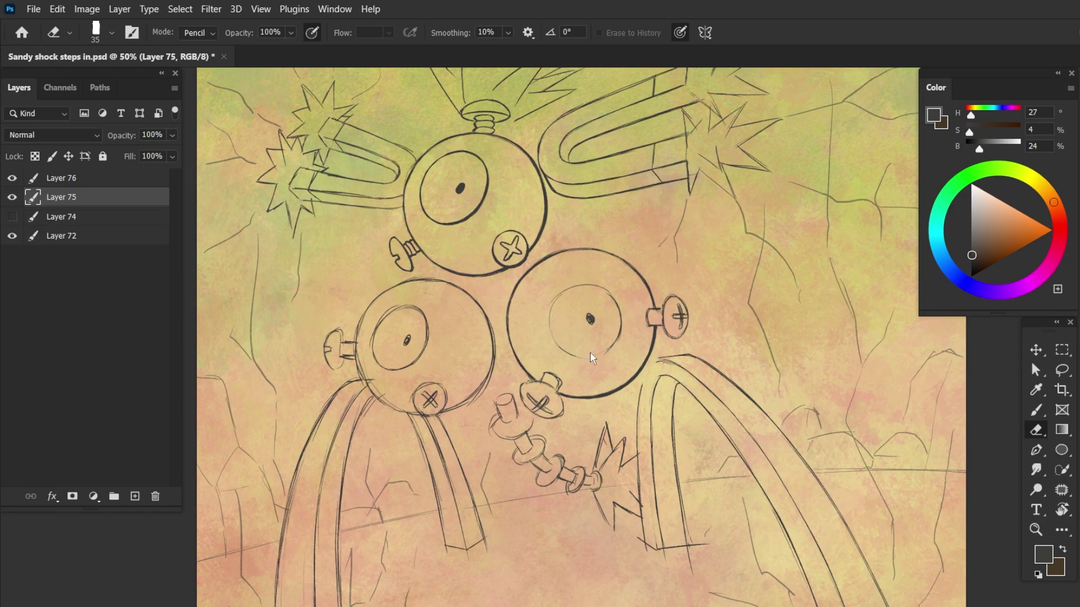
key("b")
key("r")
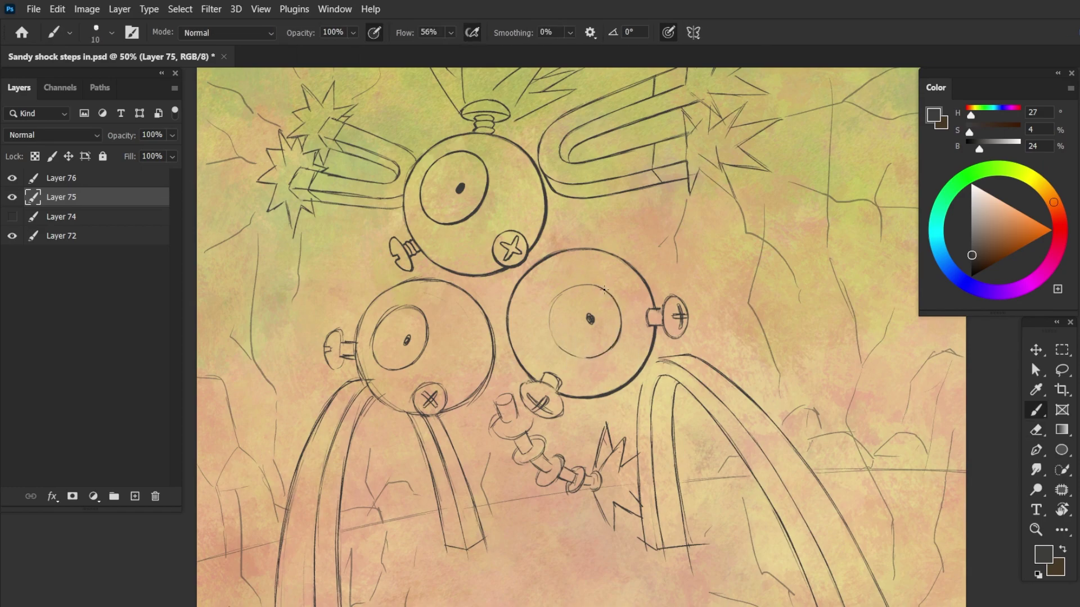
left_click_drag(621, 324, 688, 247)
key("b")
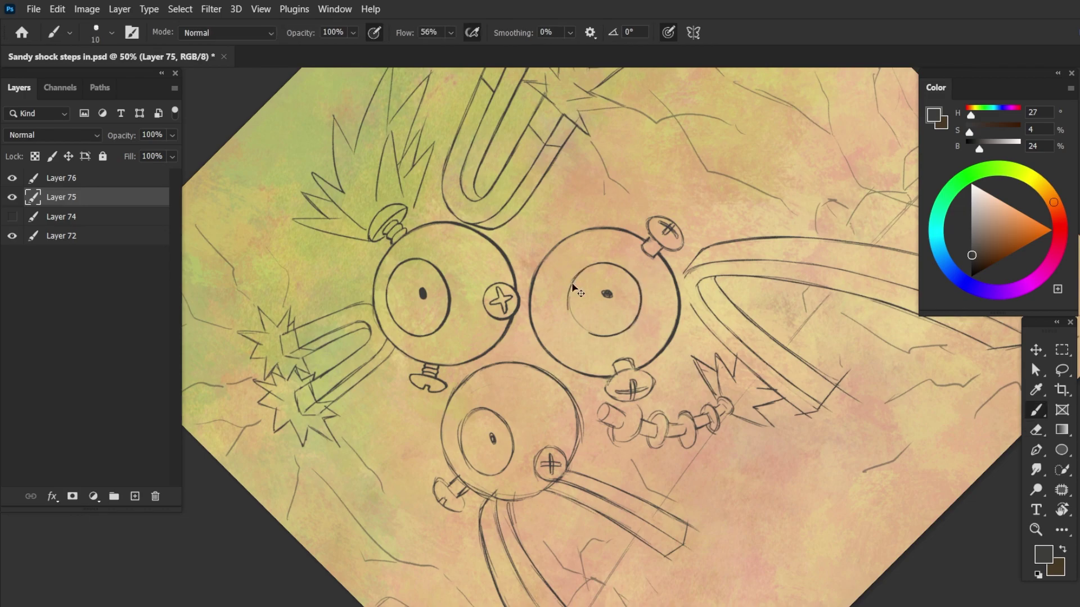
key("r")
key("Escape")
key("b")
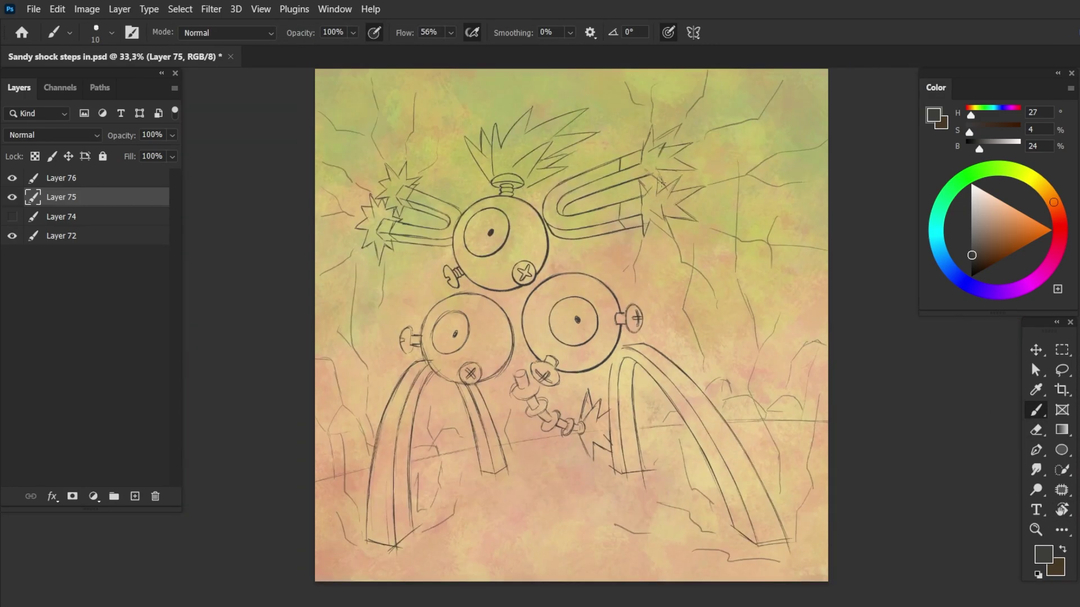
left_click(574, 309)
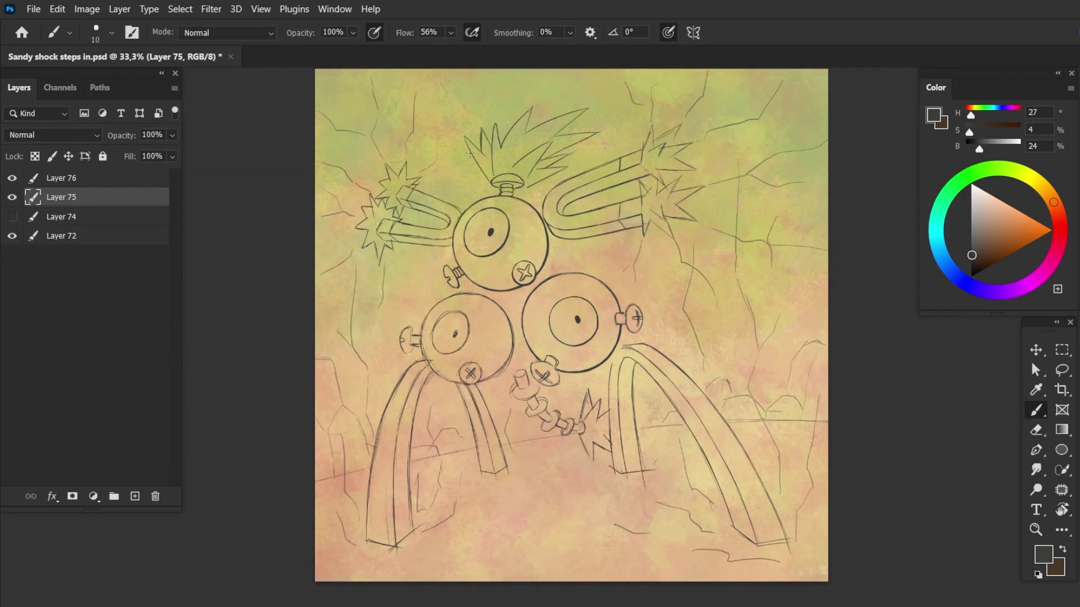
- Copy the top Magnemite's inked head to a new layer and move it onto the lower-left Magnemite
key("l")
left_click_drag(384, 210, 374, 217)
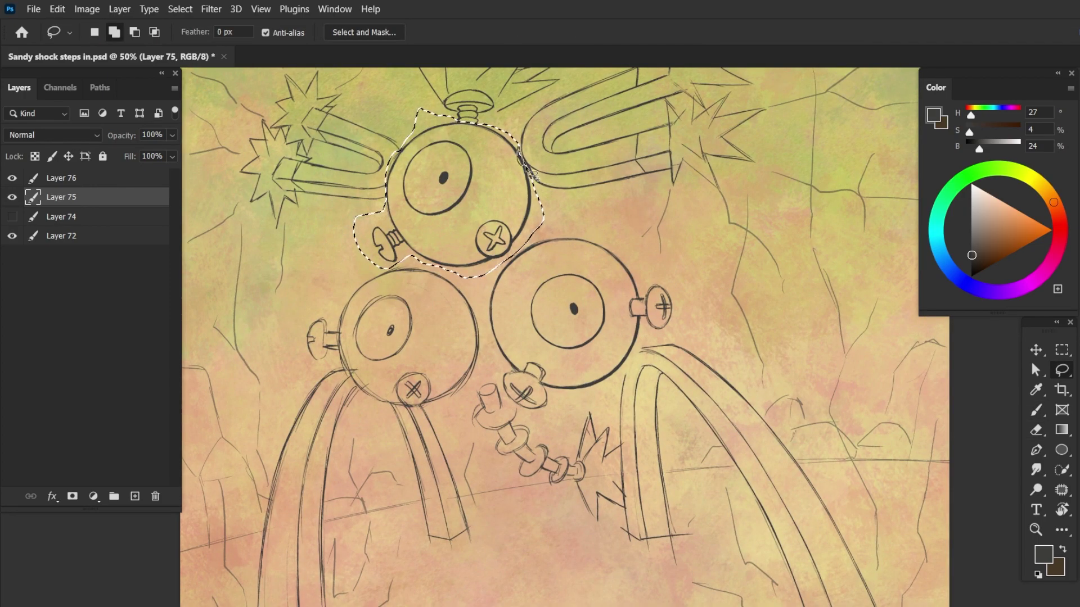
key("ctrl+j")
key("ctrl+t")
left_click_drag(456, 191, 393, 338)
key("Return")
key("ctrl+t")
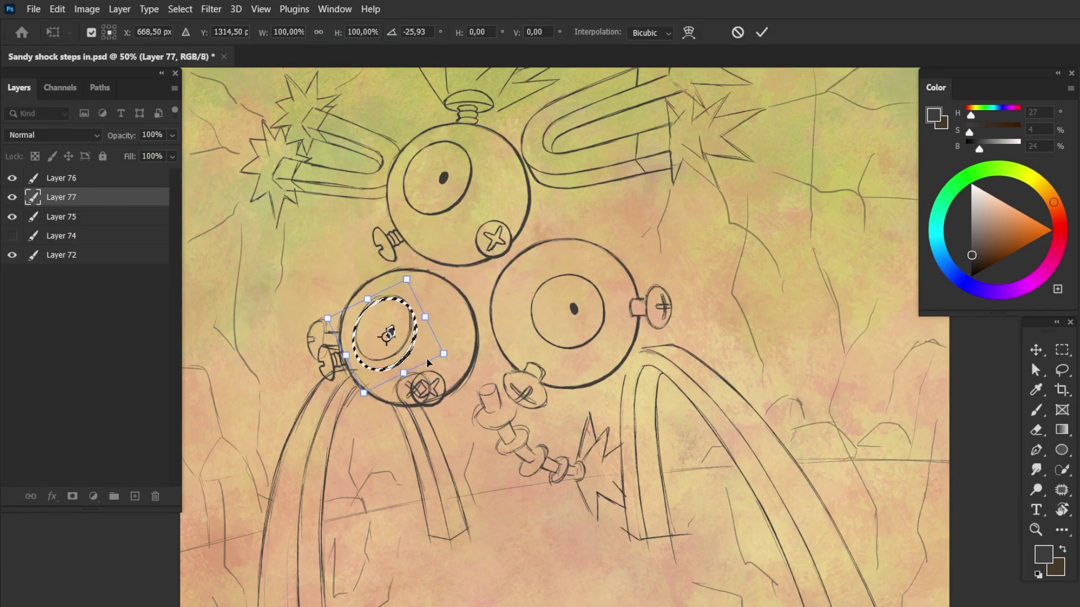
key("Return")
key("ctrl+d")
- Hide the copied head's layer, then nudge and tilt the right Magnemite's head upward on Layer 75
left_click(12, 197)
left_click(61, 216)
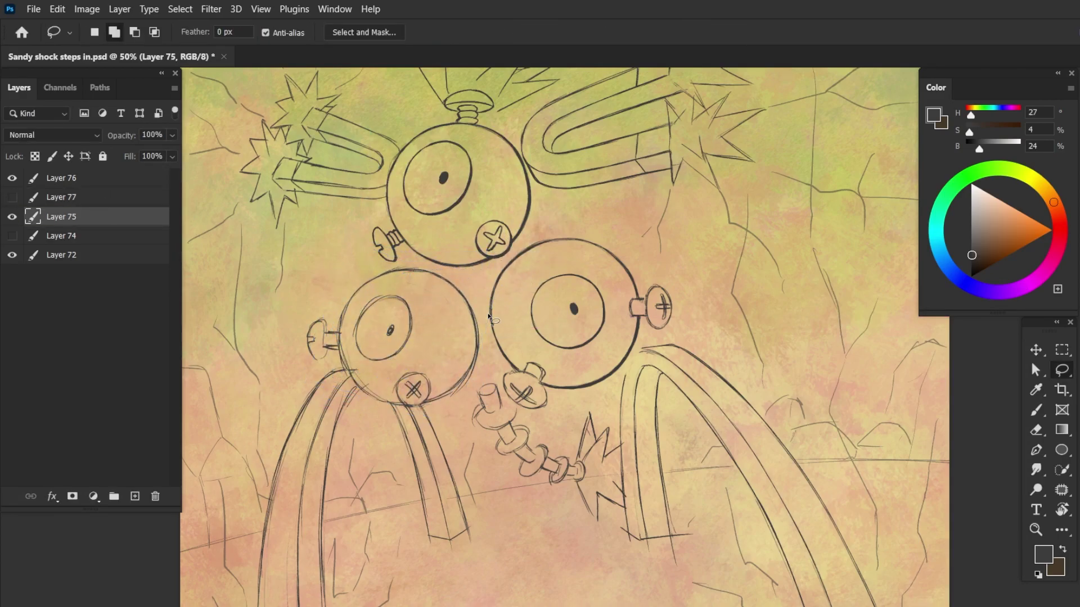
left_click_drag(490, 318, 492, 360)
key("ctrl+t")
left_click_drag(486, 228, 495, 222)
key("Return")
key("ctrl+d")
- Copy the lower-left sketch head to Layer 77 and fit its eye in place
left_click_drag(317, 368, 381, 407)
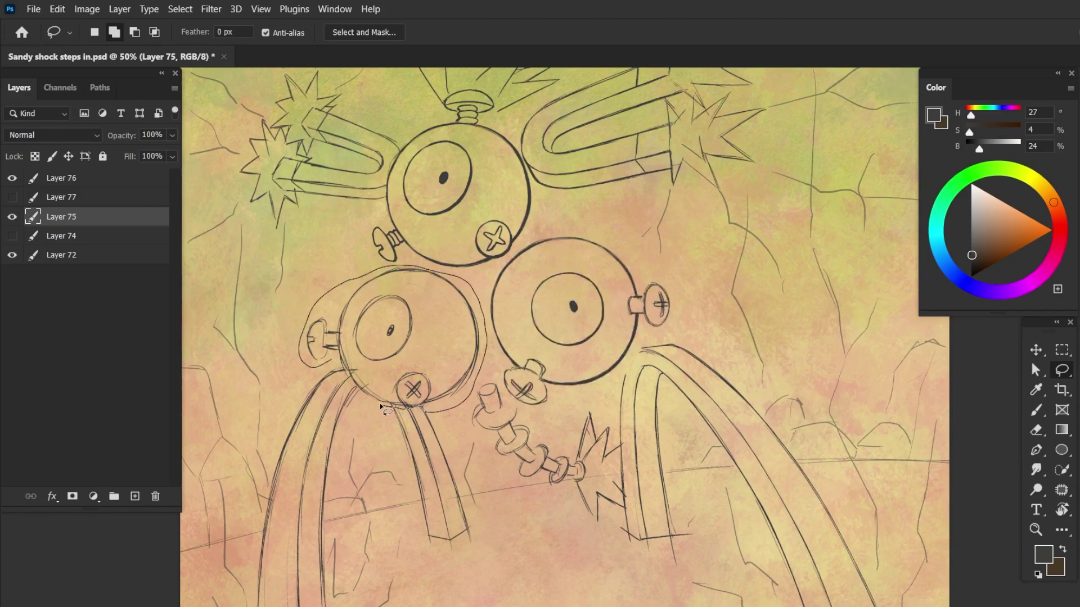
key("ctrl+shift+j")
left_click(12, 197)
key("ctrl+t")
key("Return")
left_click_drag(360, 326, 394, 360)
key("ctrl+t")
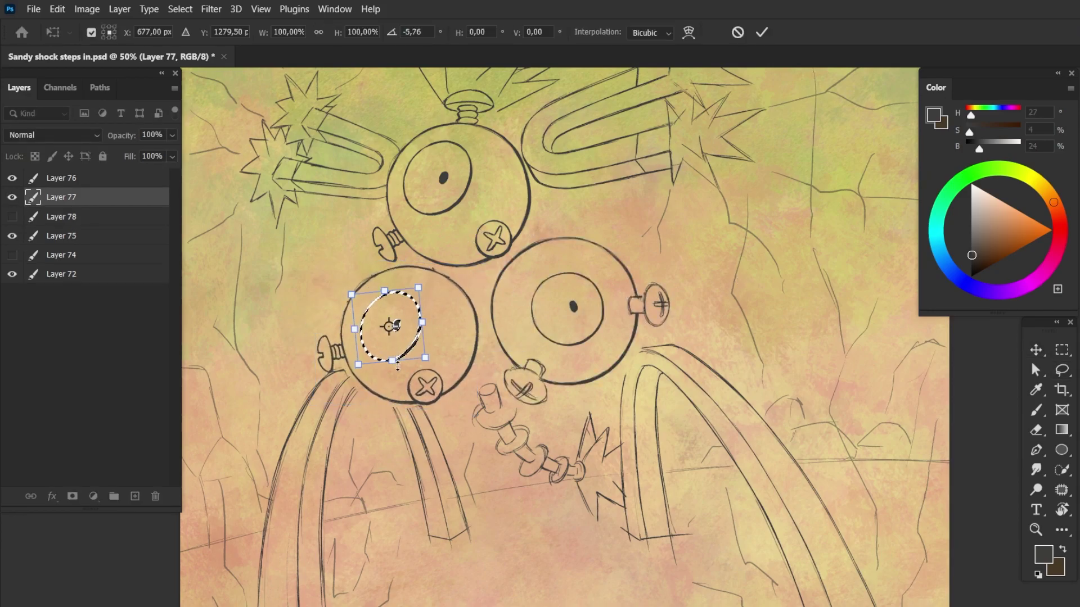
key("Return")
- Rotate the left bolt to sit on the body edge and zoom in on it
key("l")
left_click_drag(315, 320, 318, 323)
key("ctrl+t")
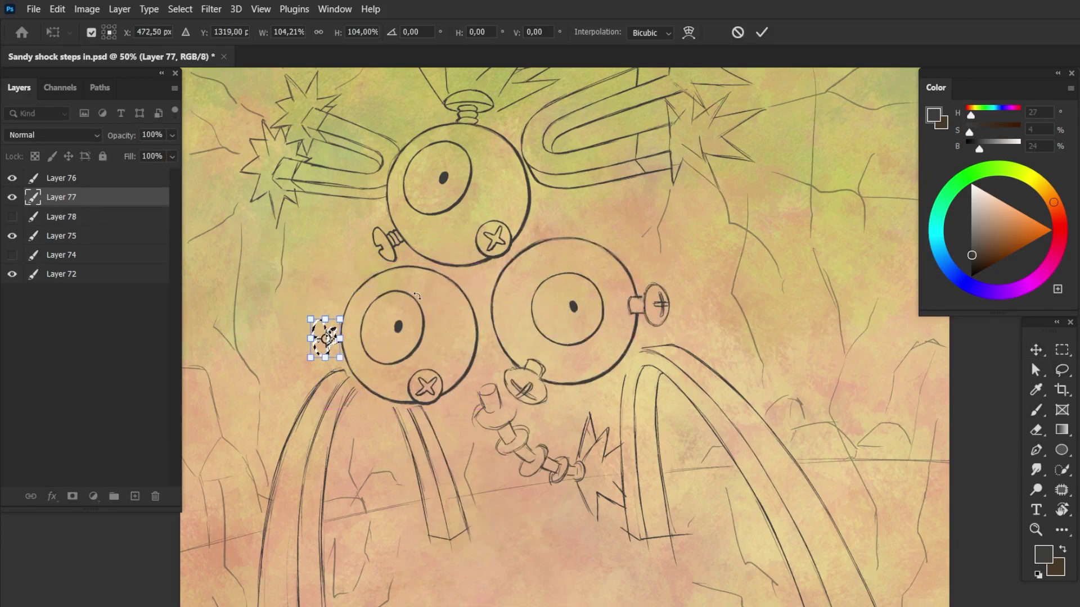
left_click_drag(416, 296, 446, 287)
key("Return")
key("ctrl+plus")
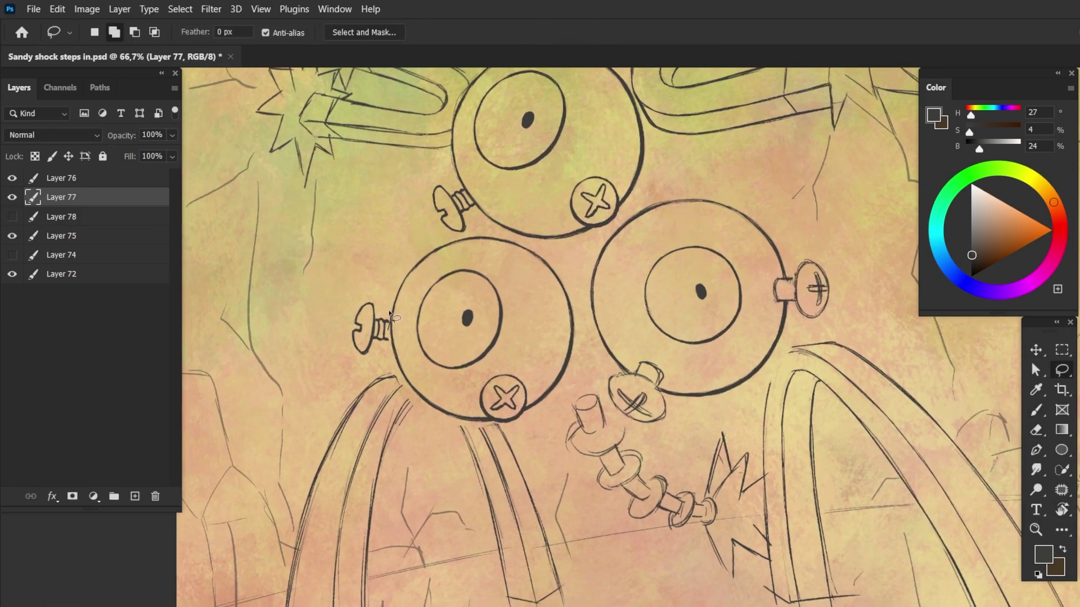
left_click_drag(392, 316, 393, 318)
key("b")
key("ctrl+plus")
scroll(337, 338, "left", 2)
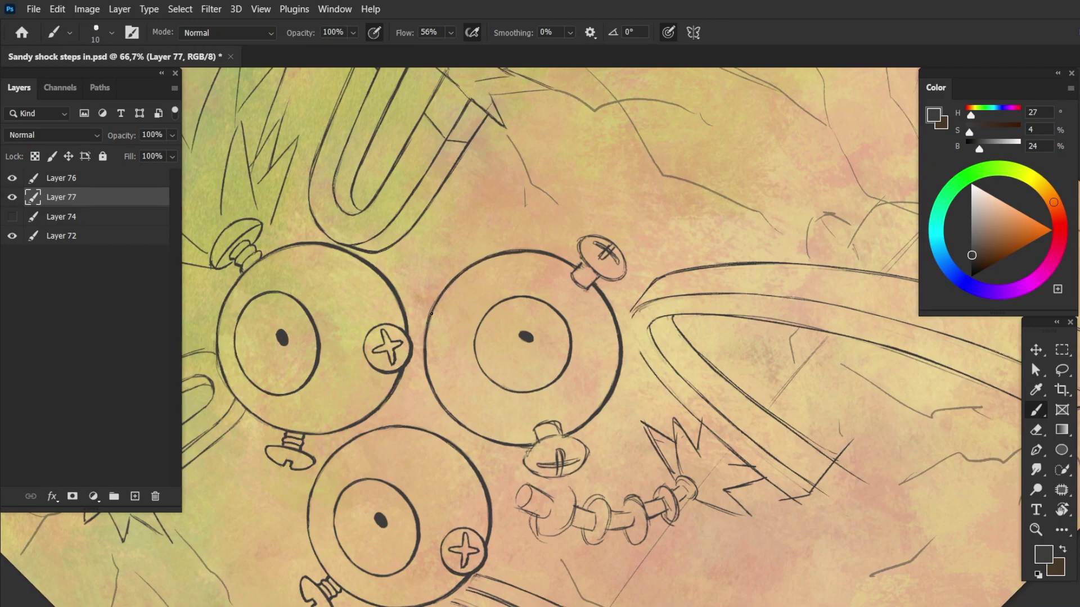
- Ink the right screw head's outline and cross on a rotated view, undoing a stray stroke
mouse_move(430, 313)
left_mouse_down()
mouse_move(742, 429)
mouse_move(603, 306)
left_mouse_up()
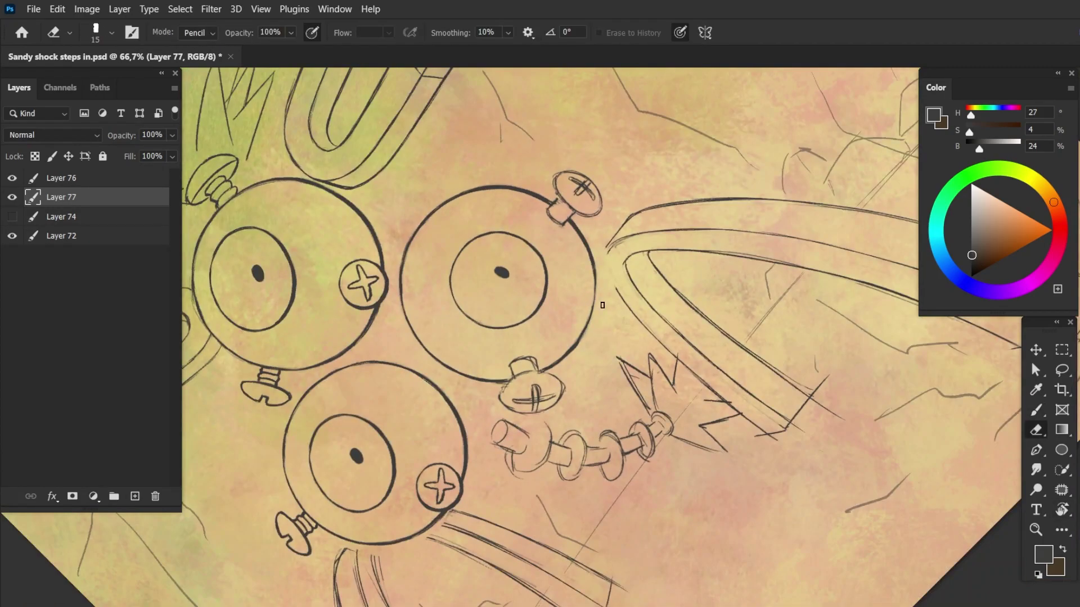
key("e")
mouse_move(561, 199)
left_mouse_down()
mouse_move(517, 231)
mouse_move(611, 222)
mouse_move(595, 236)
mouse_move(592, 220)
mouse_move(624, 250)
left_mouse_up()
key("b")
mouse_move(624, 194)
left_mouse_down()
mouse_move(647, 224)
mouse_move(635, 204)
left_mouse_up()
key("ctrl+z")
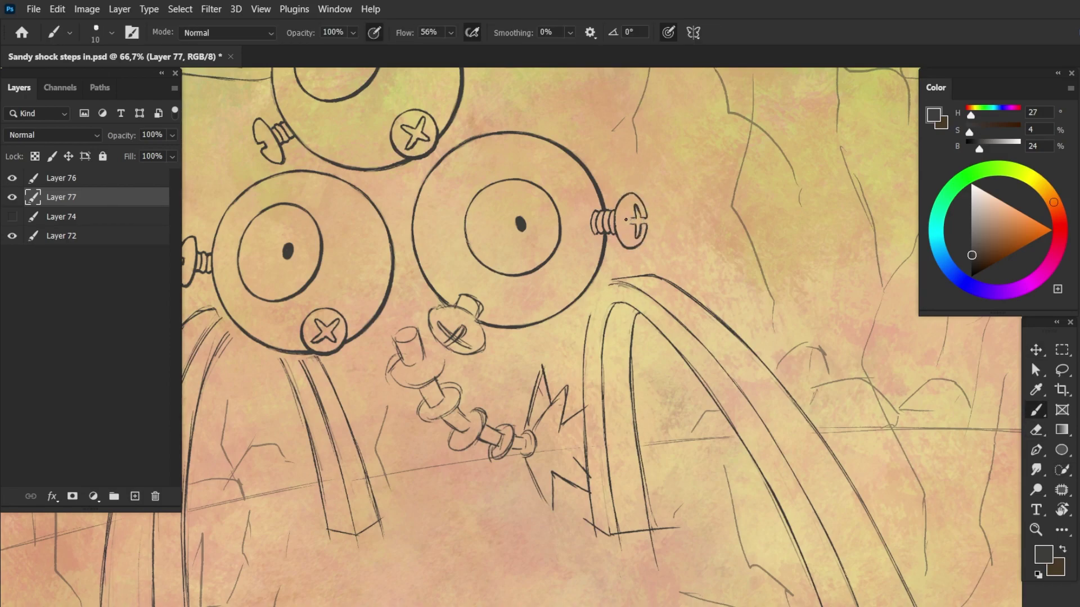
- Erase the sketchy cross on the lower screw head with the view rotated clockwise
key("r")
left_click_drag(769, 201, 814, 296)
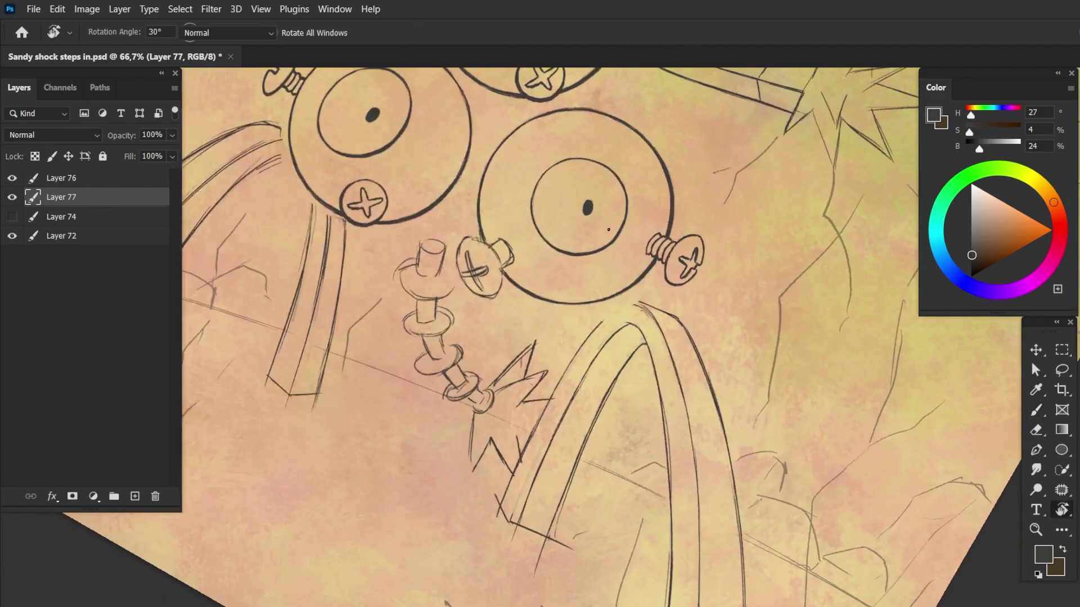
key("e")
mouse_move(489, 253)
left_mouse_down()
mouse_move(482, 287)
mouse_move(497, 241)
left_mouse_up()
key("b")
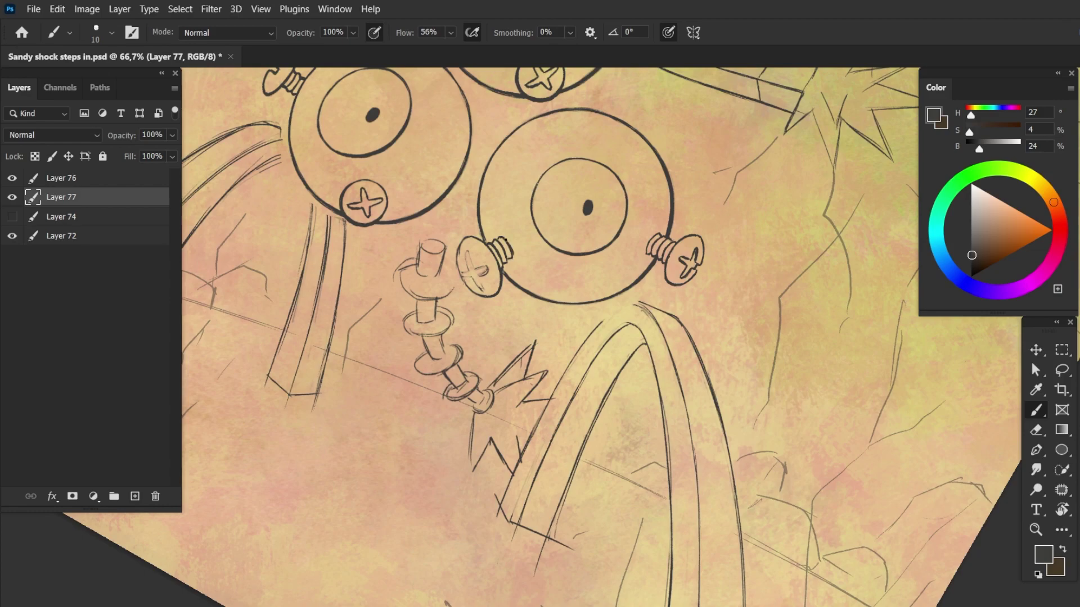
key("e")
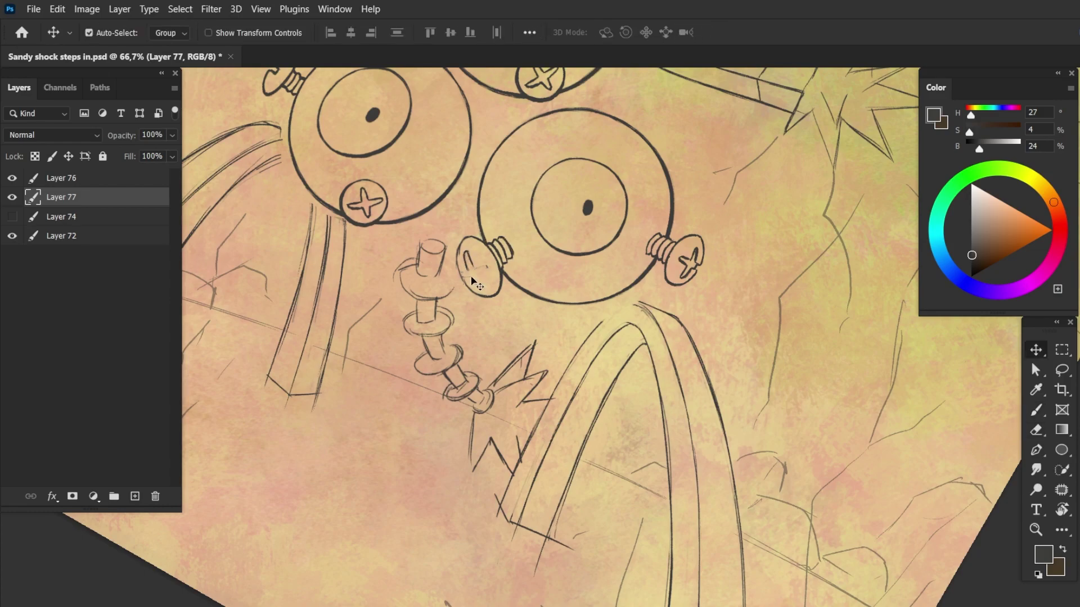
left_click_drag(483, 266, 475, 286)
key("b")
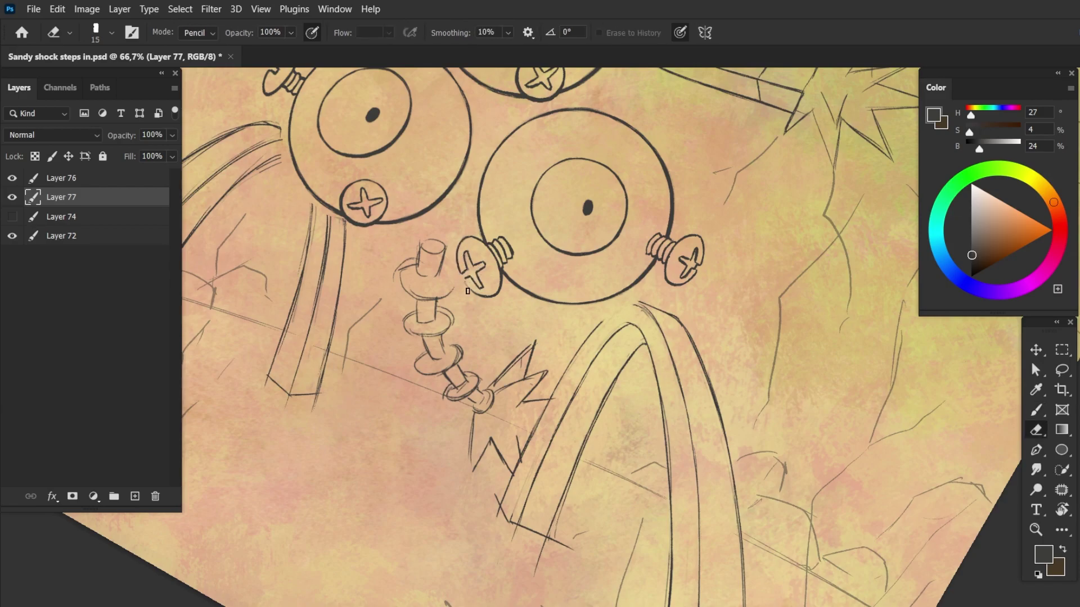
- Reset the view rotation and reshape the right Magnemite's lower screw head
key("r")
key("ctrl+minus")
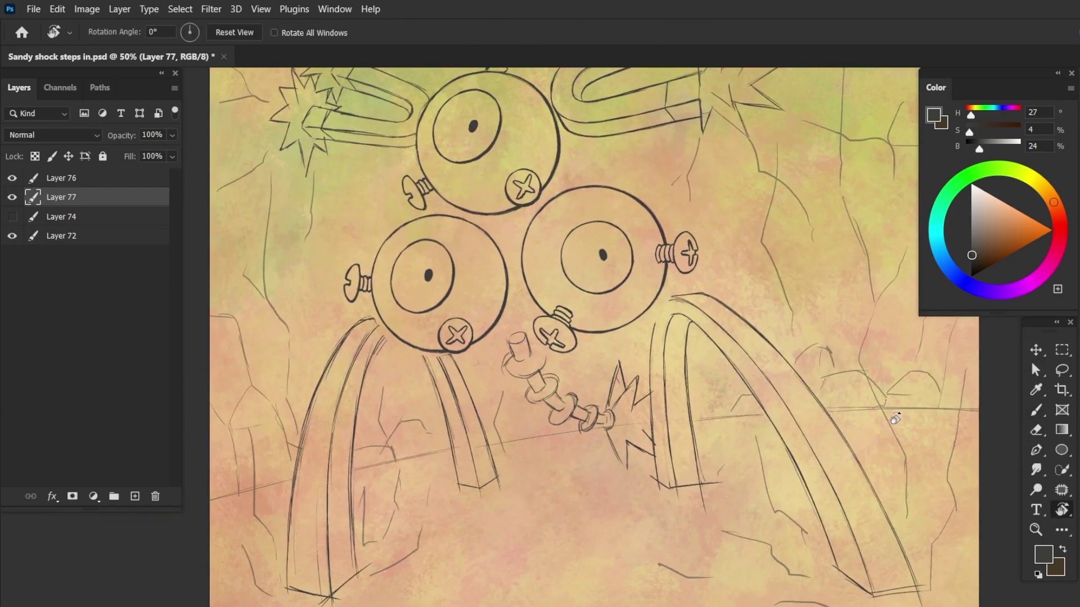
key("ctrl+minus")
key("ctrl+plus")
key("ctrl+plus")
key("l")
left_click_drag(522, 384, 579, 365)
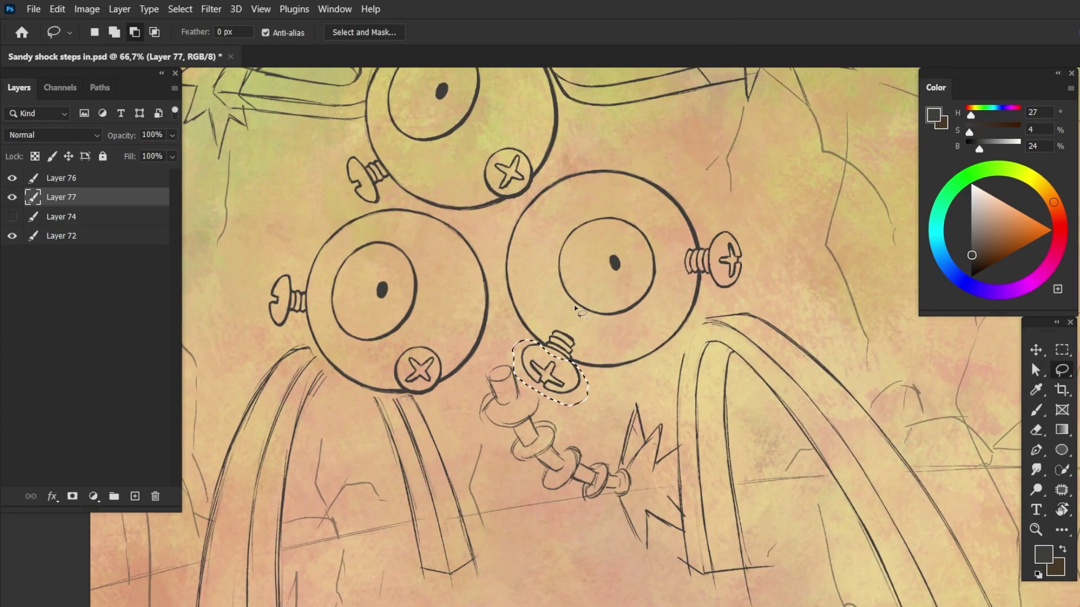
key("ctrl+t")
key("Return")
key("ctrl+d")
key("b")
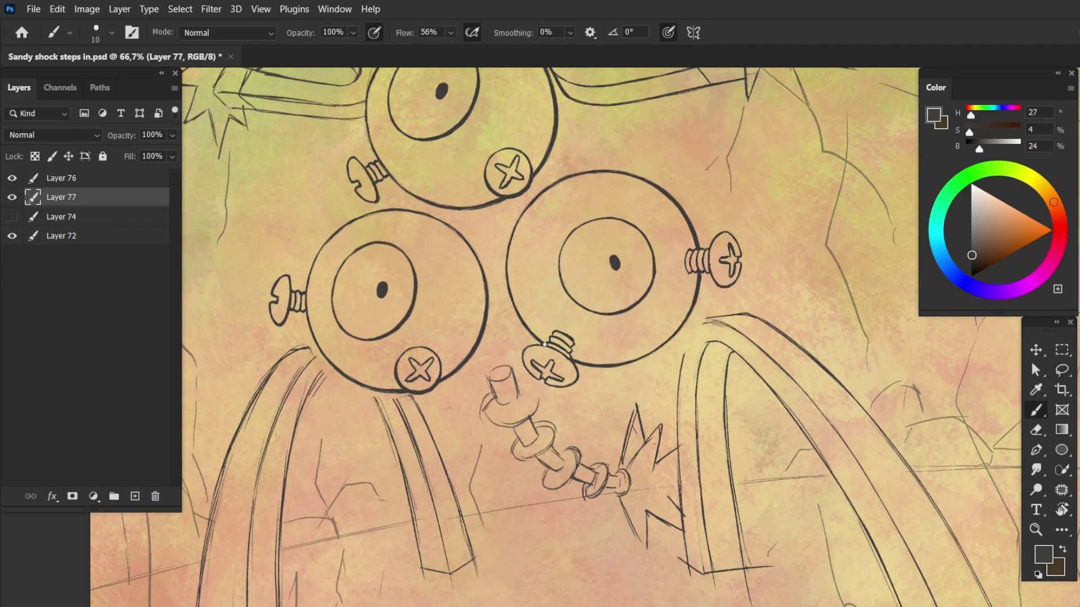
- Trace the arch's left edge in dark ink and erase stray sketch lines at its base and inner leg
left_click_drag(537, 346, 428, 258)
mouse_move(597, 231)
left_mouse_down()
mouse_move(568, 427)
mouse_move(605, 494)
left_mouse_up()
key("e")
mouse_move(643, 459)
left_mouse_down()
mouse_move(579, 483)
mouse_move(575, 427)
left_mouse_up()
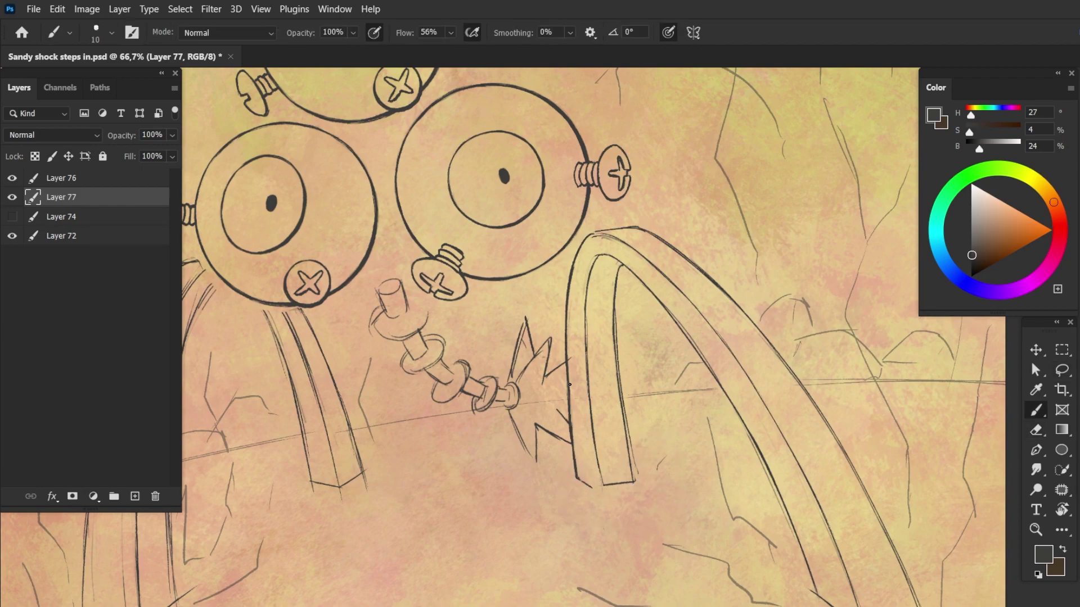
left_click_drag(588, 321, 588, 396)
left_click_drag(636, 458, 614, 430)
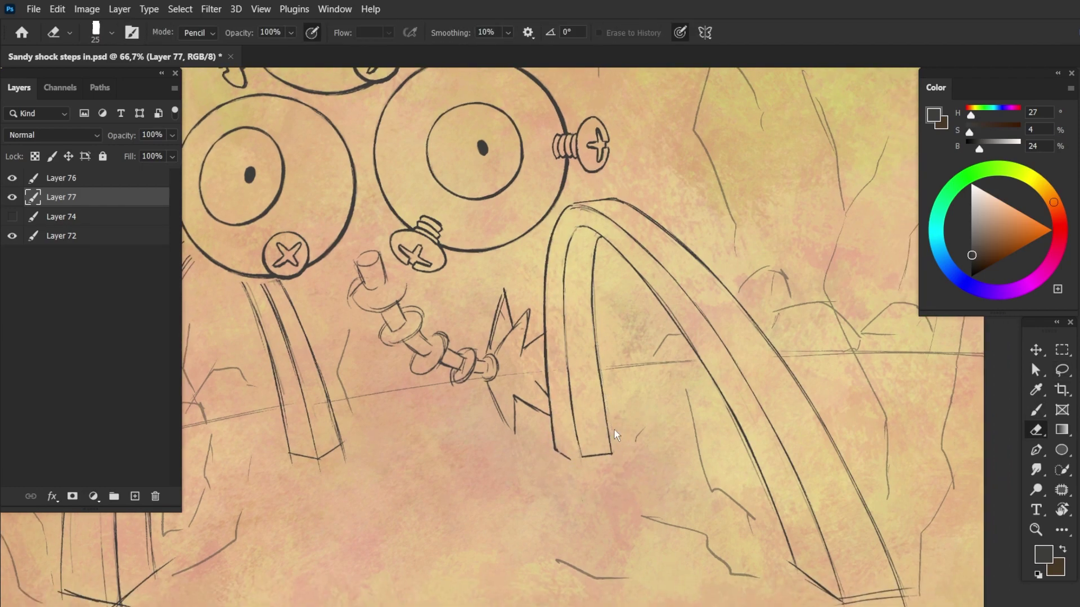
left_click_drag(596, 281, 595, 366)
key("b")
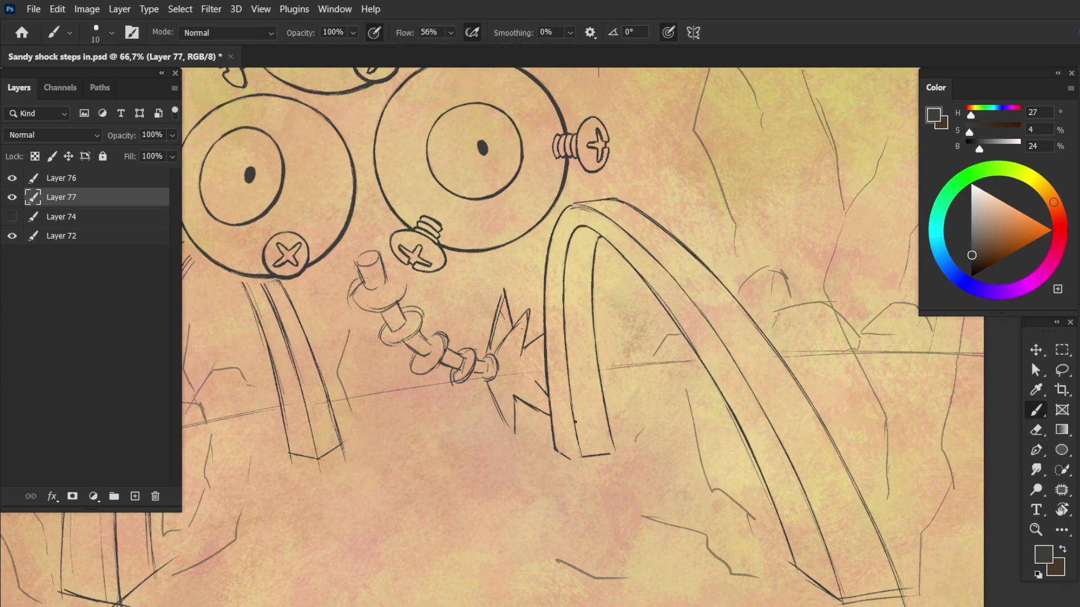
mouse_move(575, 422)
left_mouse_down()
mouse_move(631, 343)
mouse_move(487, 346)
left_mouse_up()
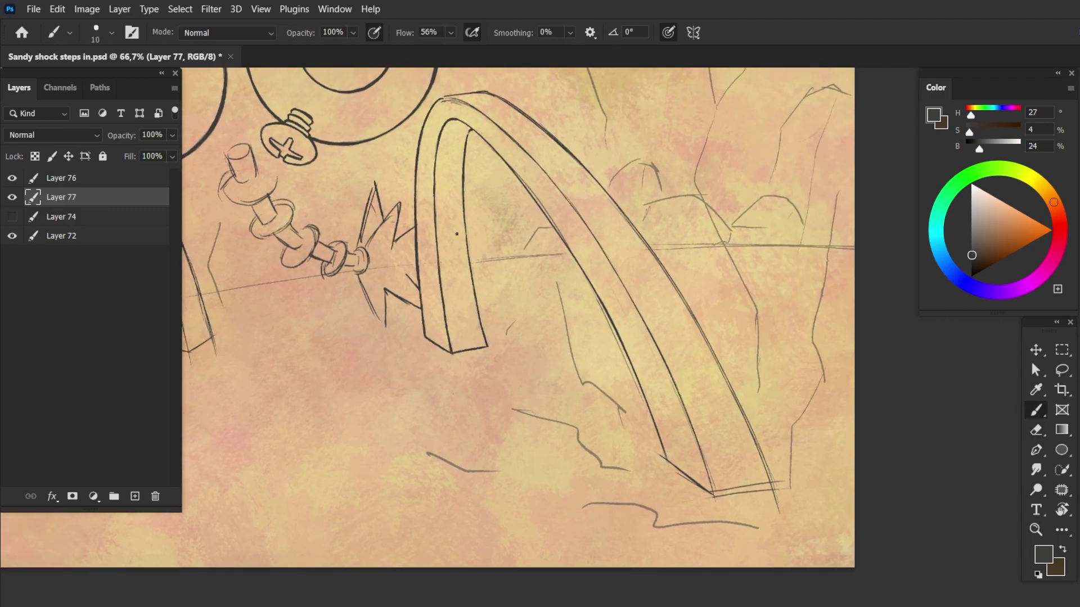
- Ink the right band's inner and outer curves as clean thick dark lines
left_click_drag(457, 234, 462, 279)
left_click_drag(627, 325, 714, 265)
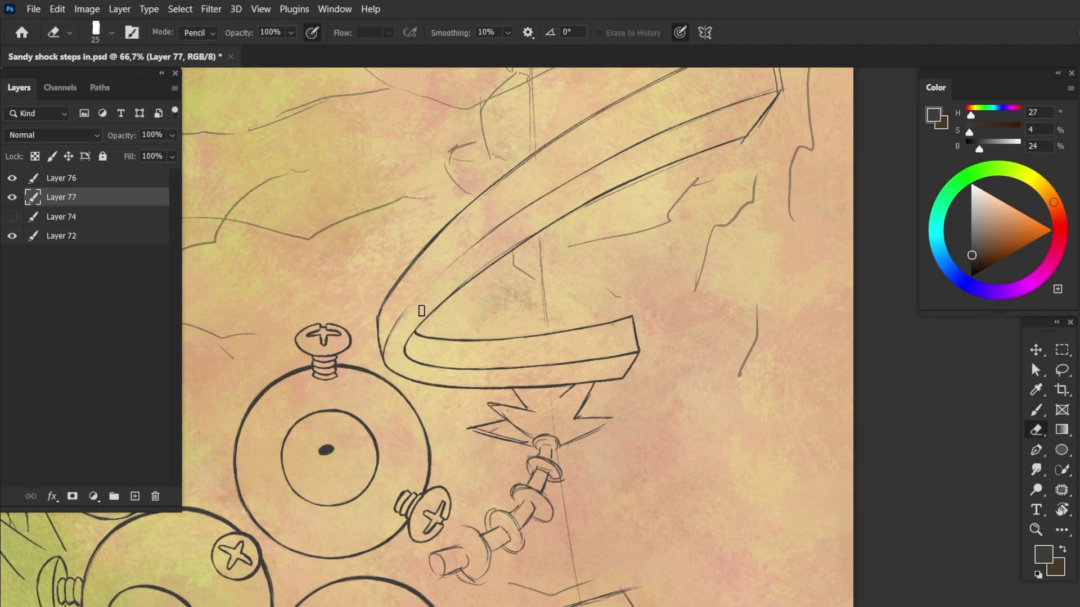
left_click_drag(408, 346, 692, 157)
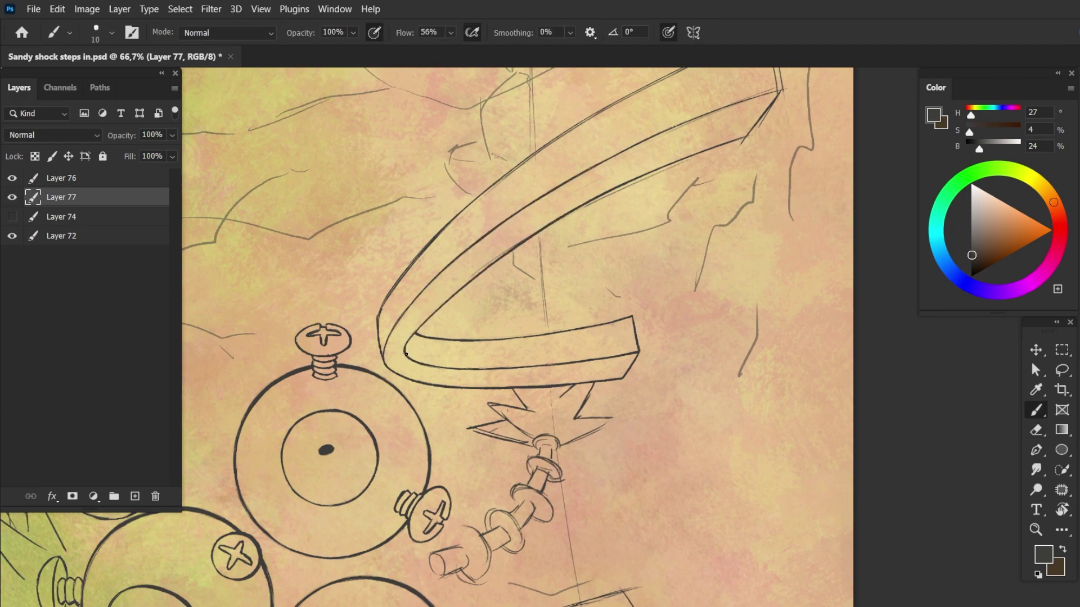
left_click_drag(424, 285, 397, 324)
key("e")
left_click_drag(765, 113, 686, 159)
key("b")
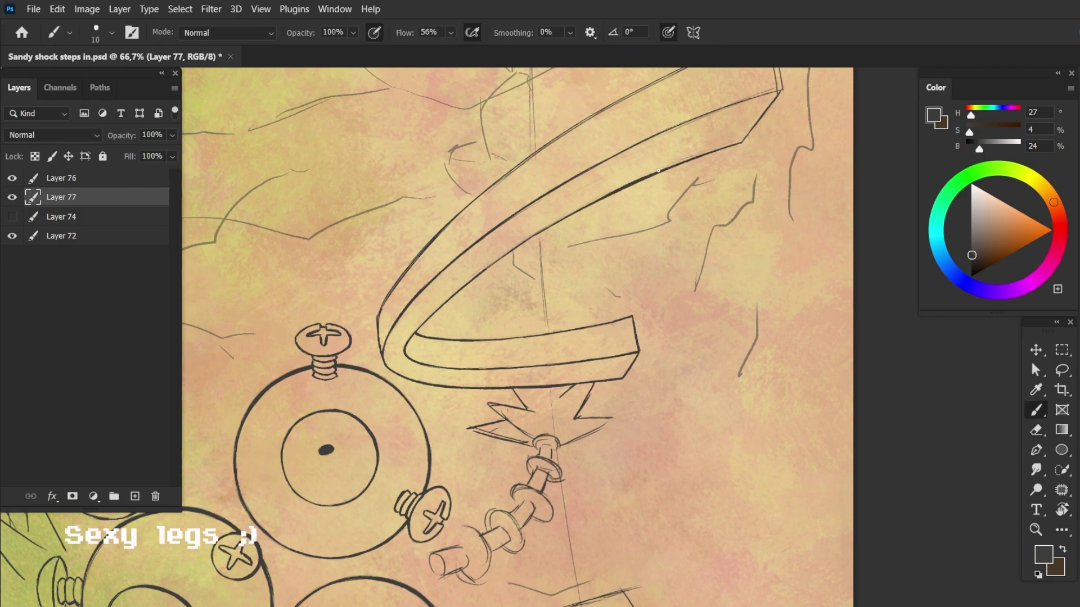
left_click_drag(526, 244, 741, 140)
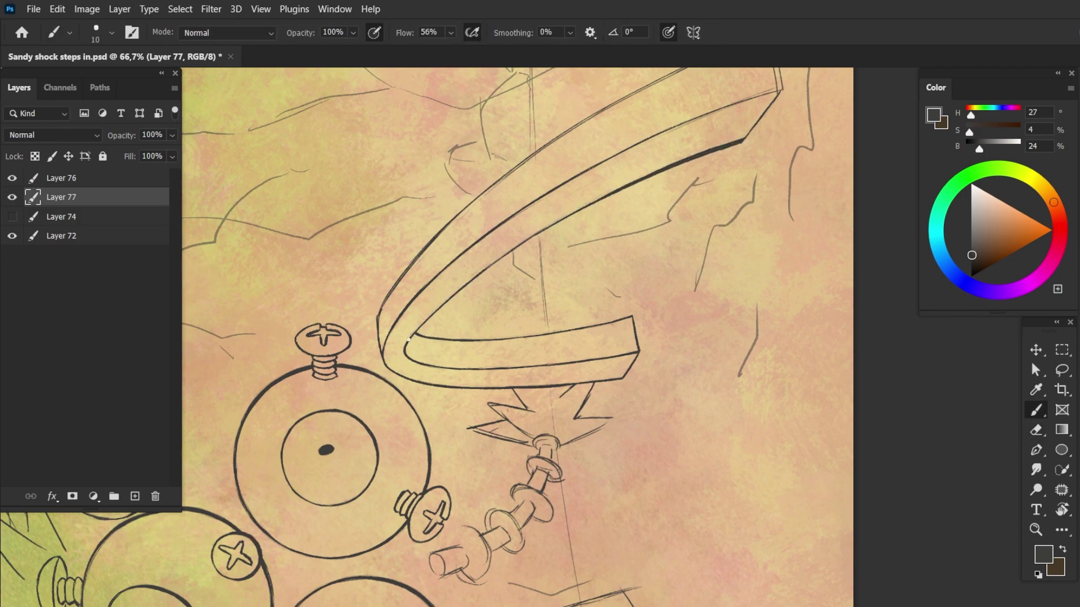
- Close the band's upper-right end and redraw a clean thin stroke along its upper edge
scroll(765, 141, "up", 2)
key("e")
mouse_move(775, 145)
left_mouse_down()
mouse_move(713, 220)
mouse_move(695, 152)
left_mouse_up()
key("b")
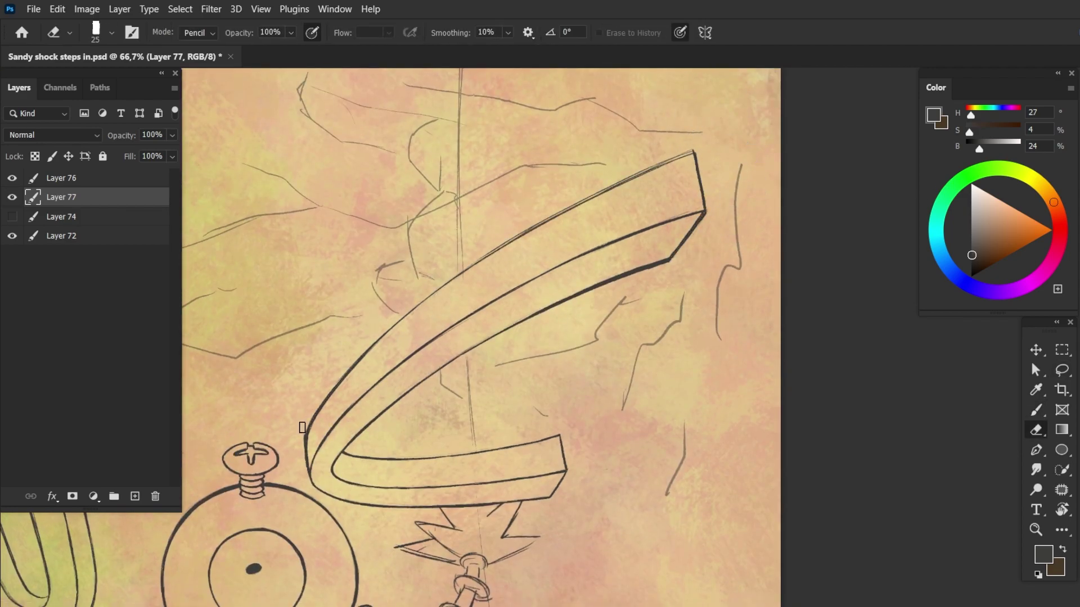
key("e")
left_click_drag(514, 241, 629, 183)
key("b")
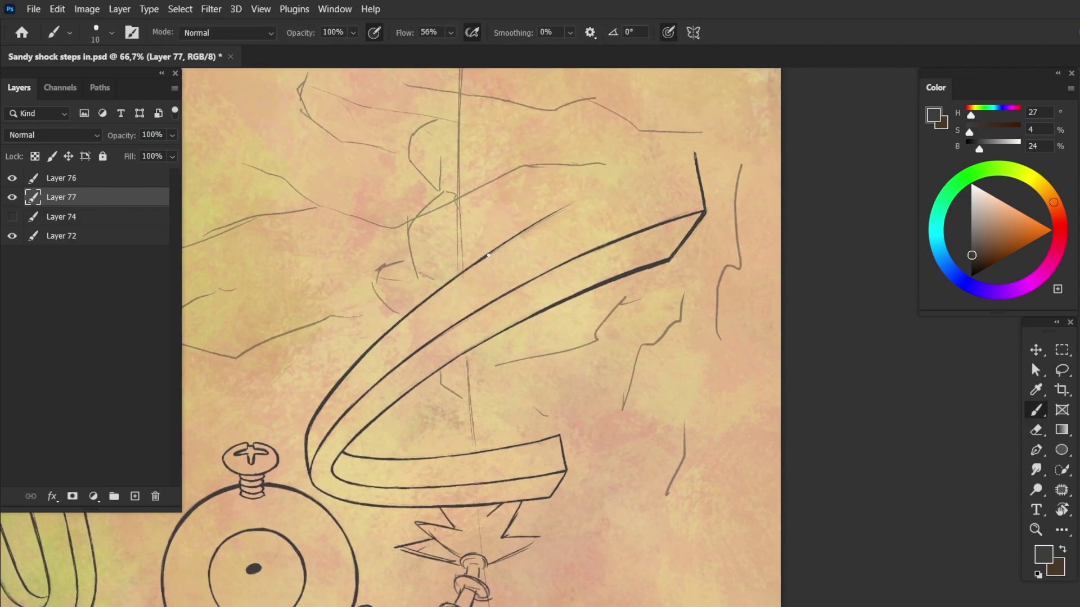
left_click_drag(501, 247, 703, 148)
key("e")
key("r")
- Draw the outer left leg's edge down from the circle and retrace its outer edge darker
mouse_move(337, 315)
left_mouse_down()
mouse_move(495, 247)
mouse_move(509, 284)
left_mouse_up()
key("b")
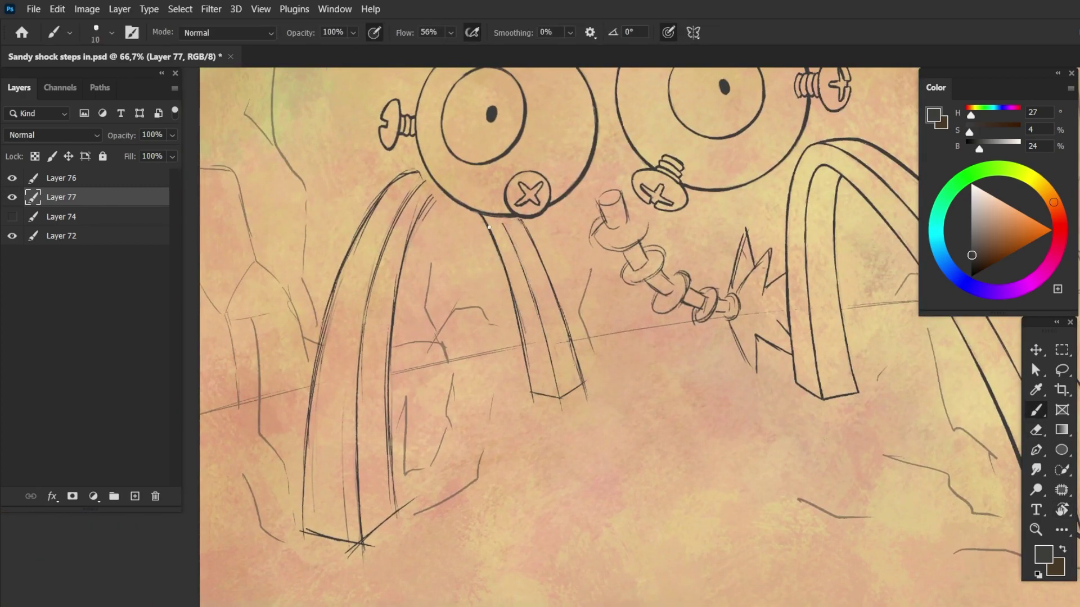
left_click_drag(500, 217, 531, 292)
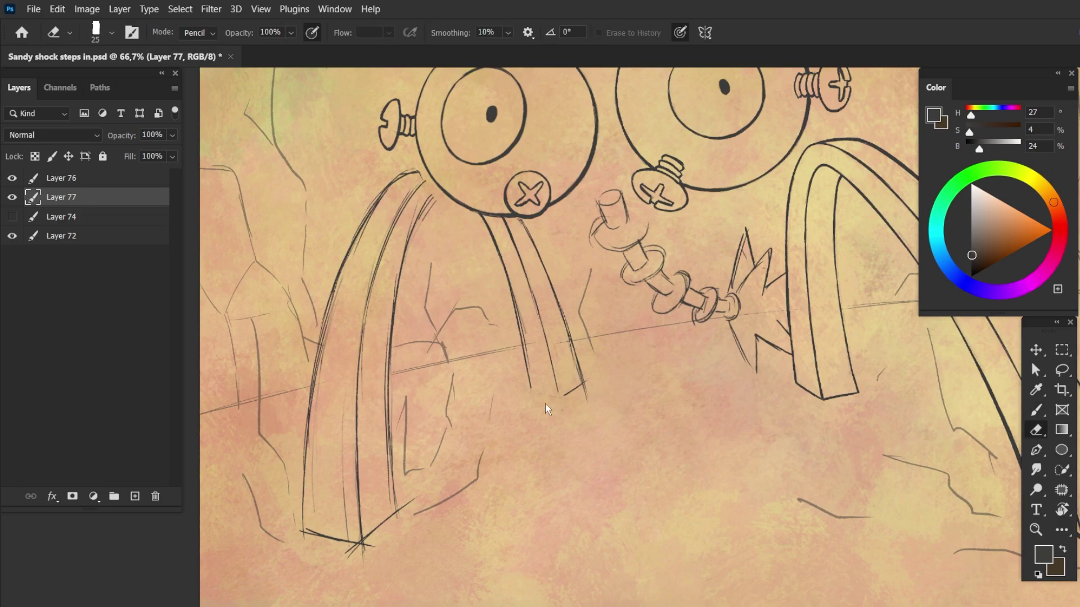
key("r")
key("b")
left_click_drag(750, 390, 436, 264)
key("r")
key("b")
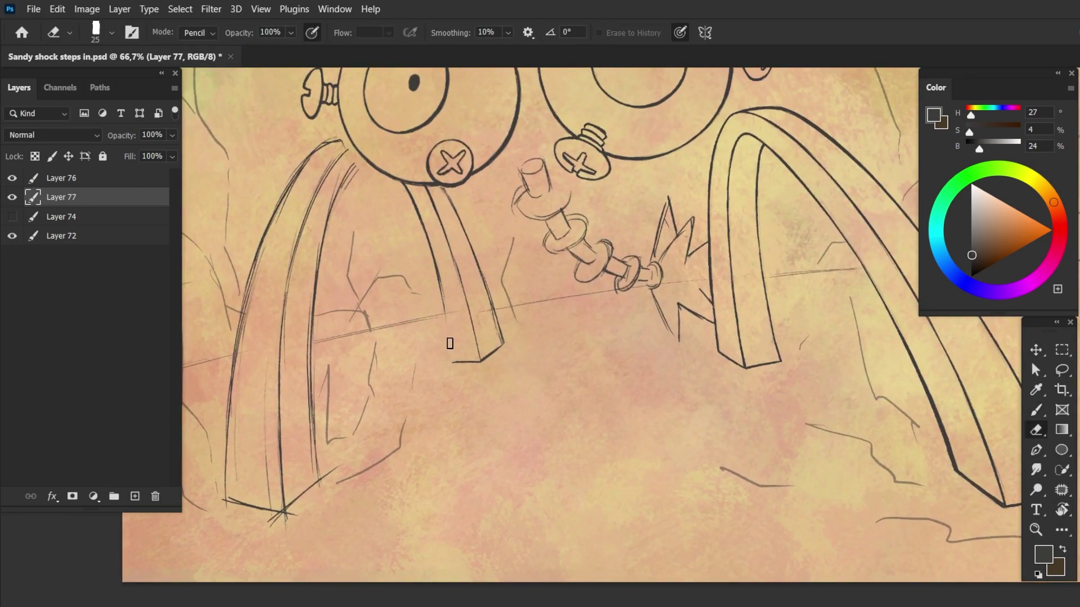
left_click_drag(448, 339, 442, 292)
- Extend the left leg's edges up to its top corner in dark ink
key("e")
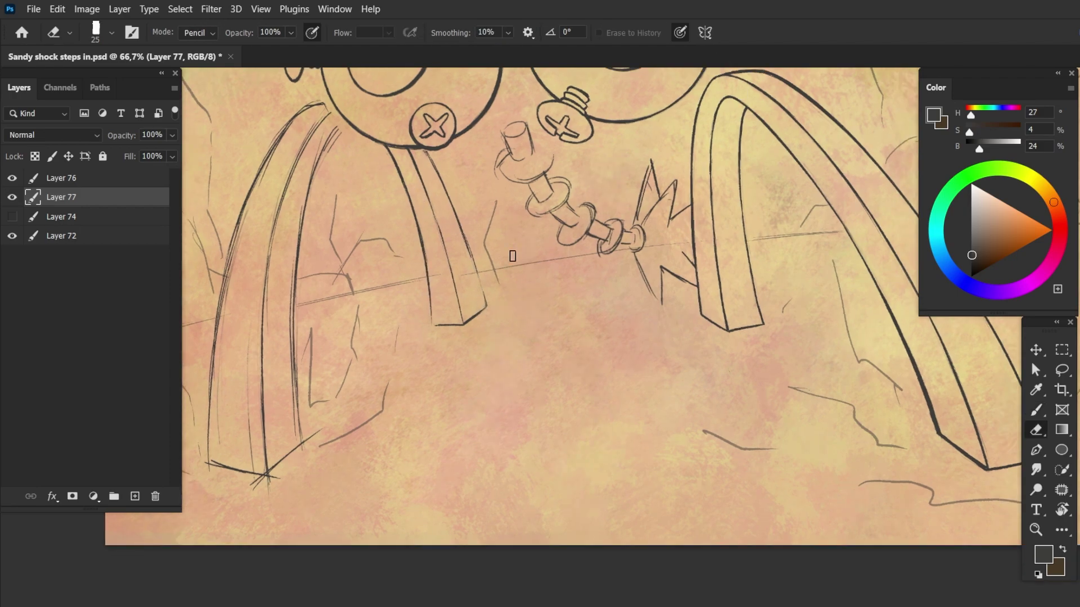
key("r")
left_click_drag(509, 264, 489, 223)
key("e")
key("b")
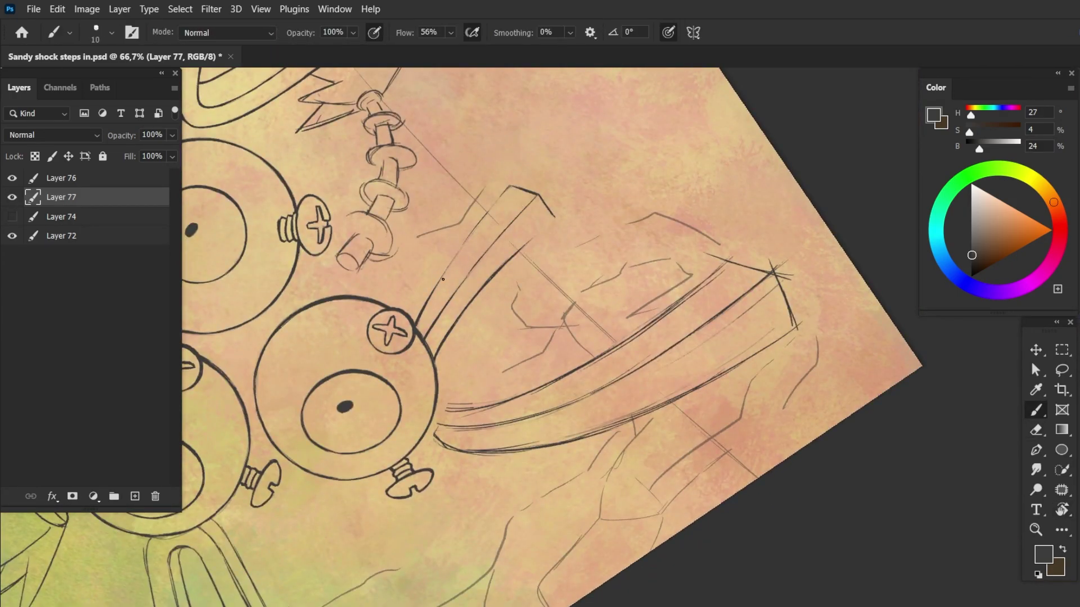
left_click_drag(443, 280, 513, 188)
left_click_drag(478, 224, 516, 187)
left_click_drag(519, 249, 610, 190)
- Select the outer left leg and rotate it about -3.3°
key("e")
key("r")
key("ctrl+minus")
key("ctrl+minus")
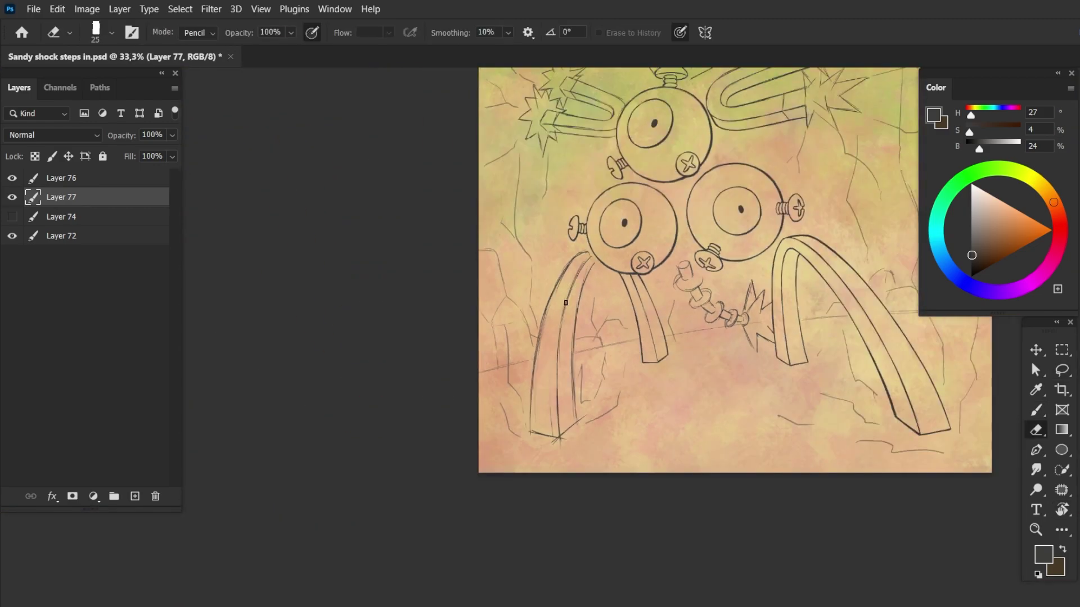
key("l")
left_click_drag(591, 252, 585, 419)
key("v")
left_click(61, 236)
key("ctrl+t")
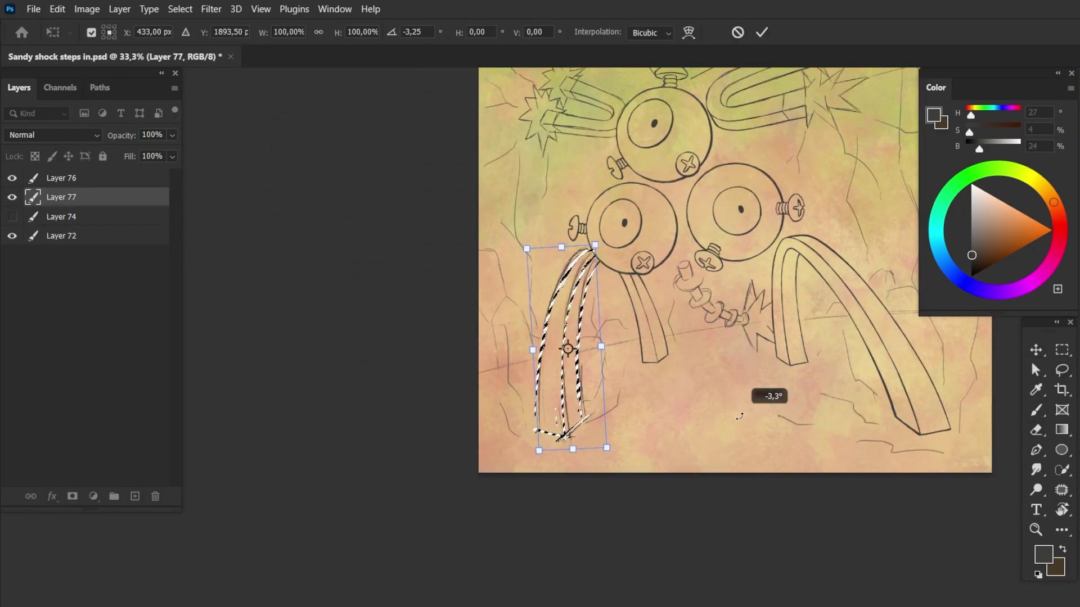
left_click_drag(756, 391, 761, 323)
key("Return")
key("ctrl+d")
- Erase stray crossing lines below the leg's foot and leftover sketch near its top
key("e")
key("ctrl+plus")
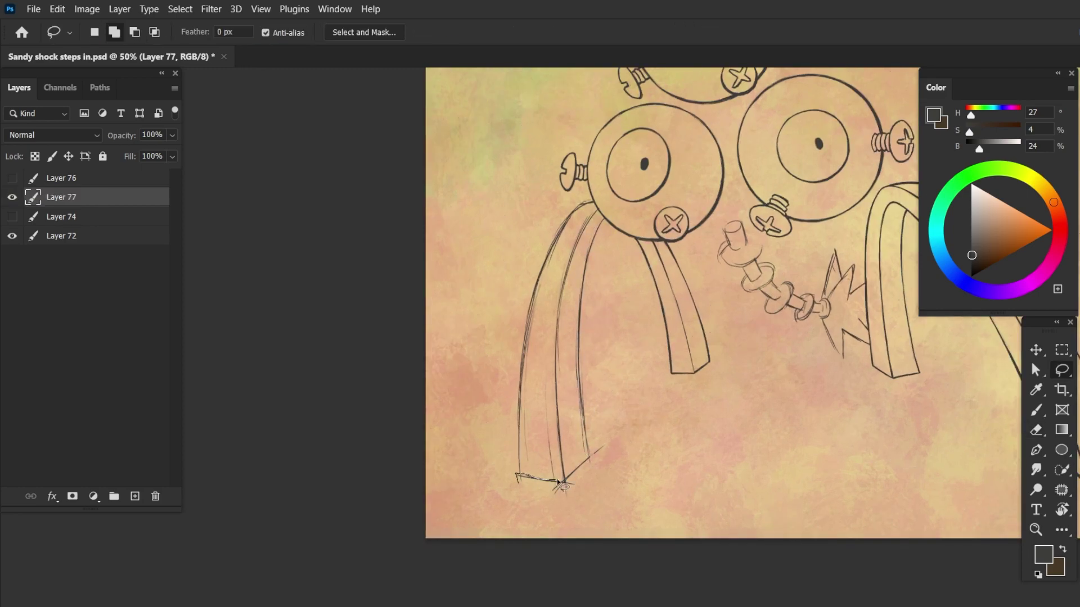
left_click_drag(599, 450, 554, 492)
left_click_drag(568, 270, 595, 217)
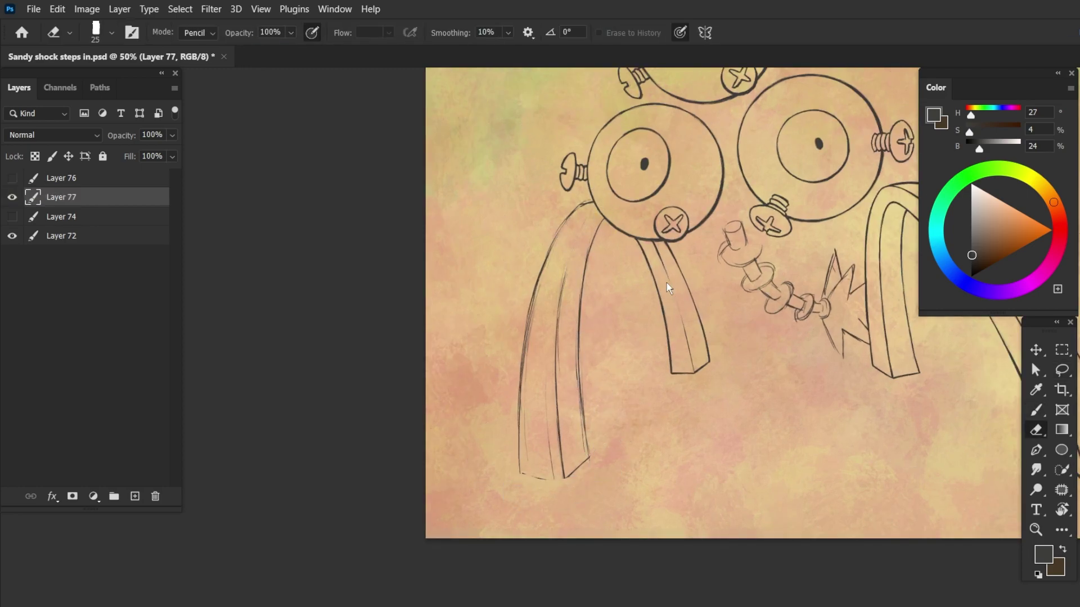
- Extend the right band with a stroke and erase a few stray lines on a rotated view
key("b")
left_click_drag(720, 122, 394, 343)
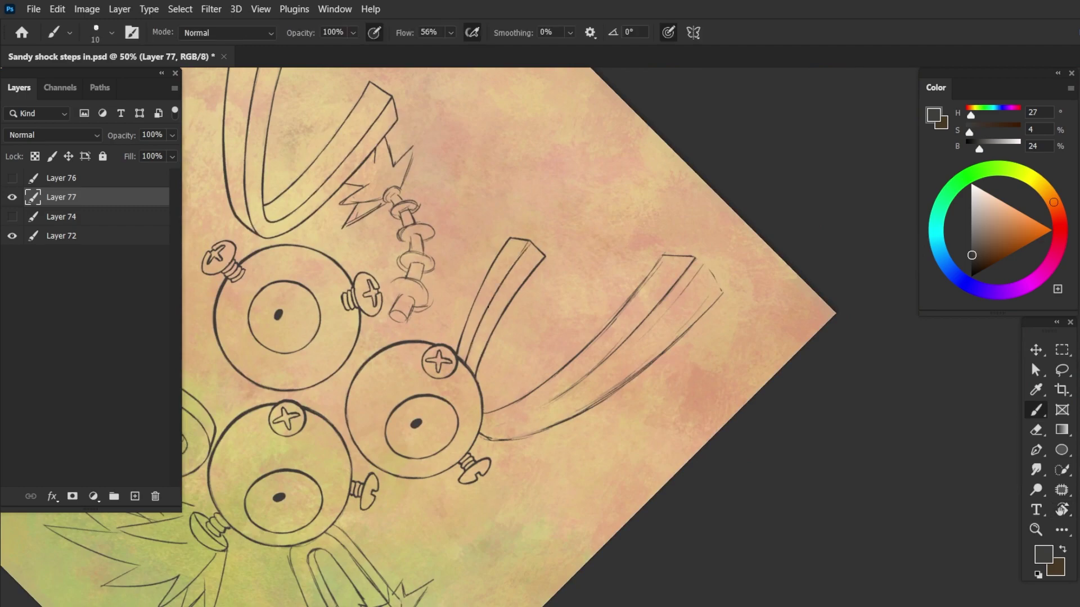
key("e")
key("b")
left_click_drag(665, 257, 580, 355)
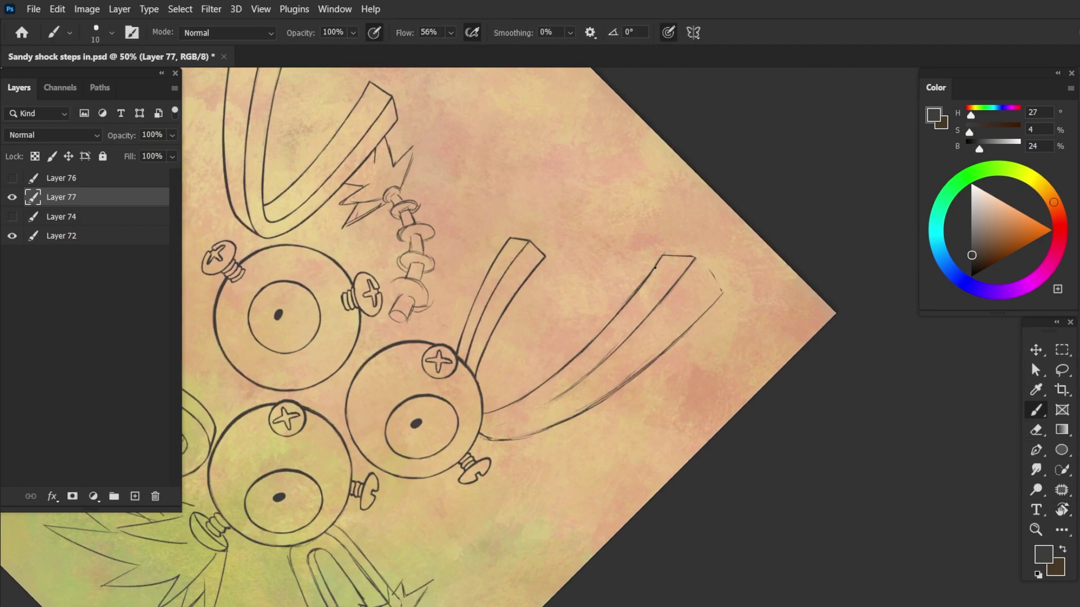
left_click_drag(647, 282, 563, 169)
key("e")
left_click_drag(590, 365, 584, 417)
key("b")
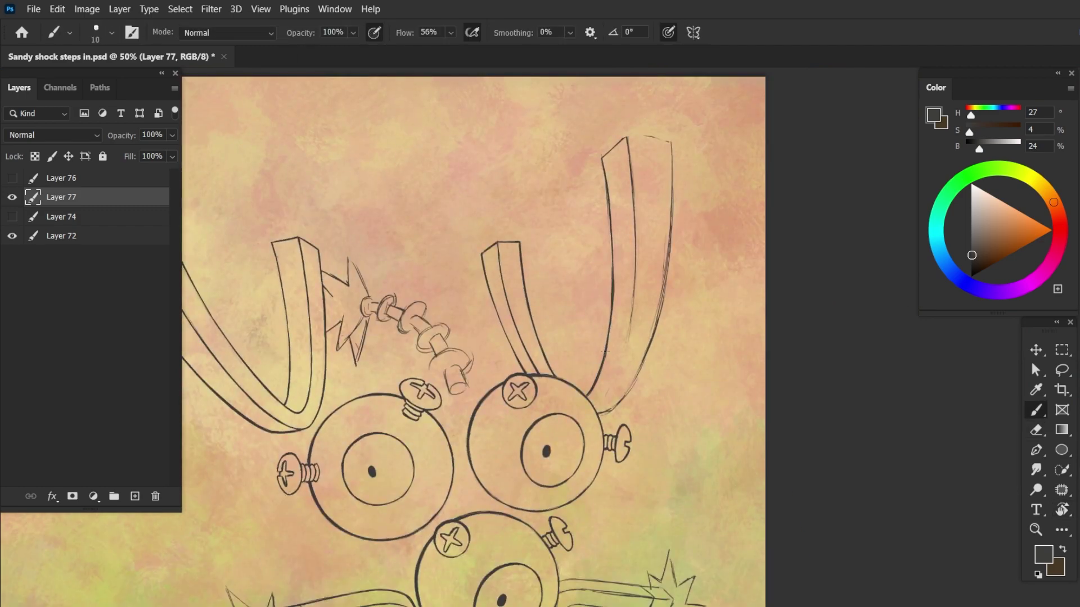
mouse_move(605, 351)
left_mouse_down()
mouse_move(579, 360)
mouse_move(462, 346)
left_mouse_up()
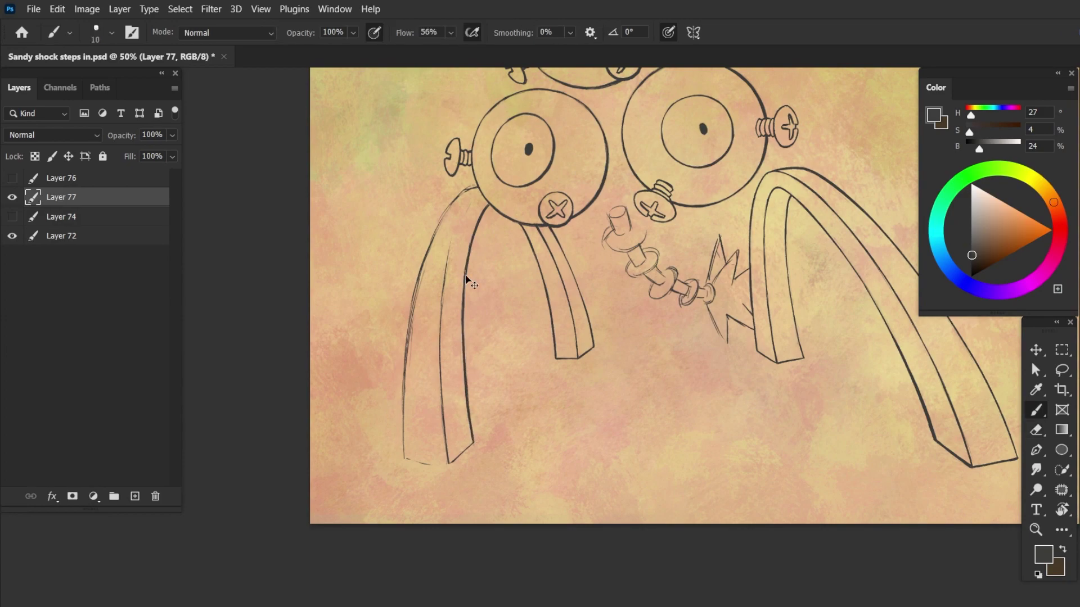
- Redraw the left leg's upper-left and lower-left edges as solid dark lines
left_click_drag(450, 291, 436, 359)
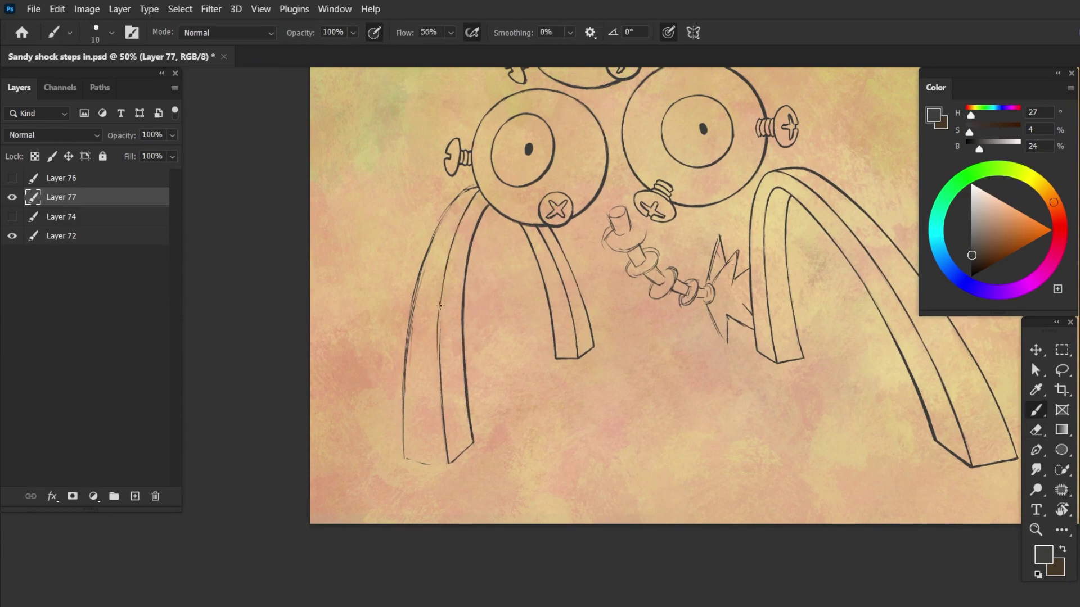
key("ctrl+z")
mouse_move(437, 228)
left_mouse_down()
mouse_move(411, 285)
mouse_move(421, 265)
left_mouse_up()
key("ctrl+z")
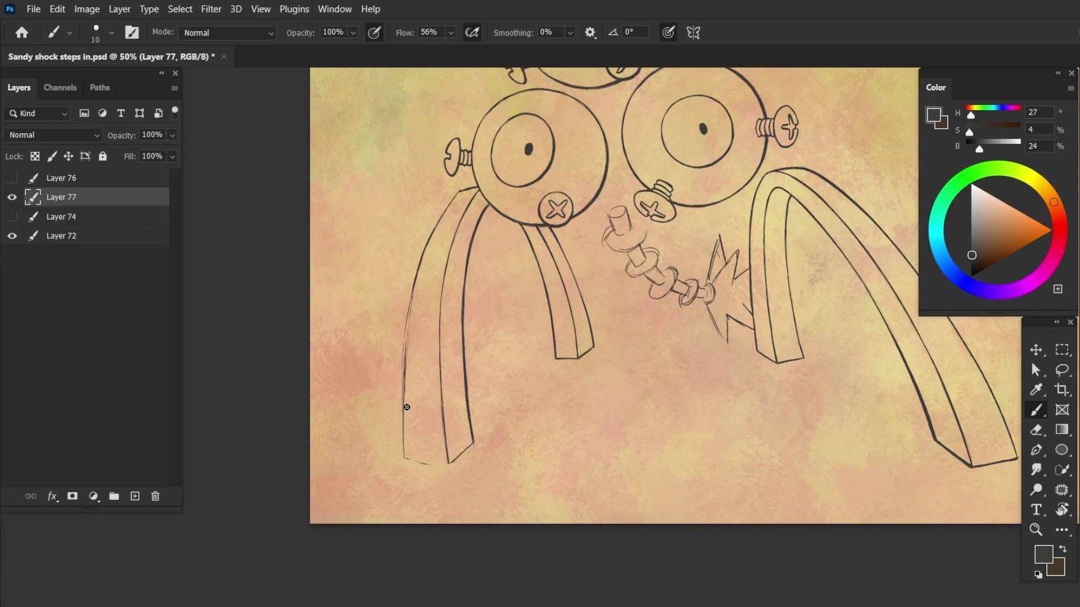
left_click_drag(407, 408, 568, 337)
left_click_drag(372, 295, 447, 217)
key("e")
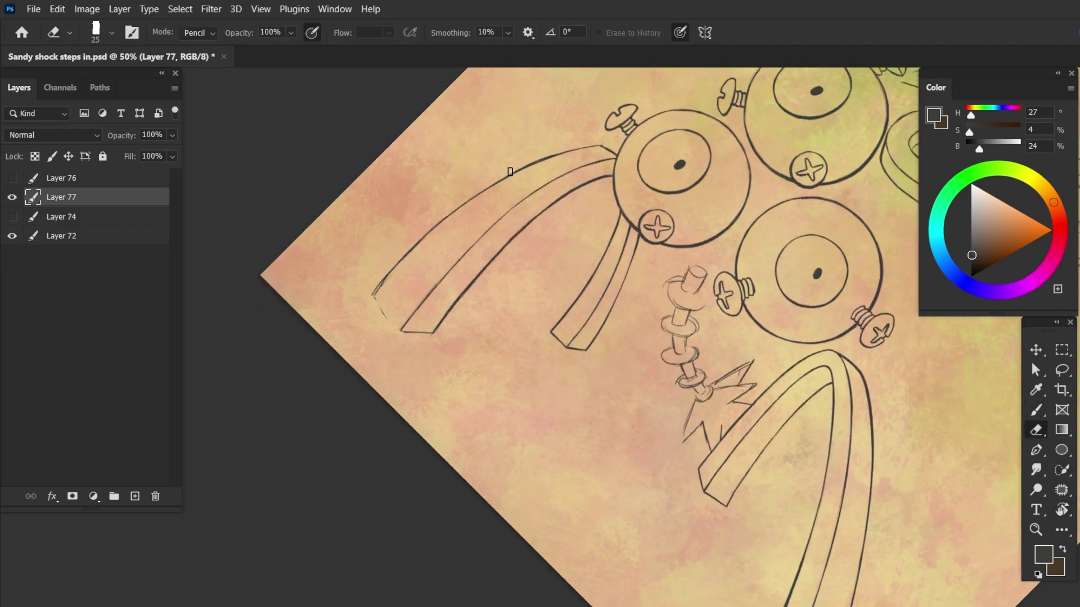
key("b")
left_click_drag(373, 295, 447, 218)
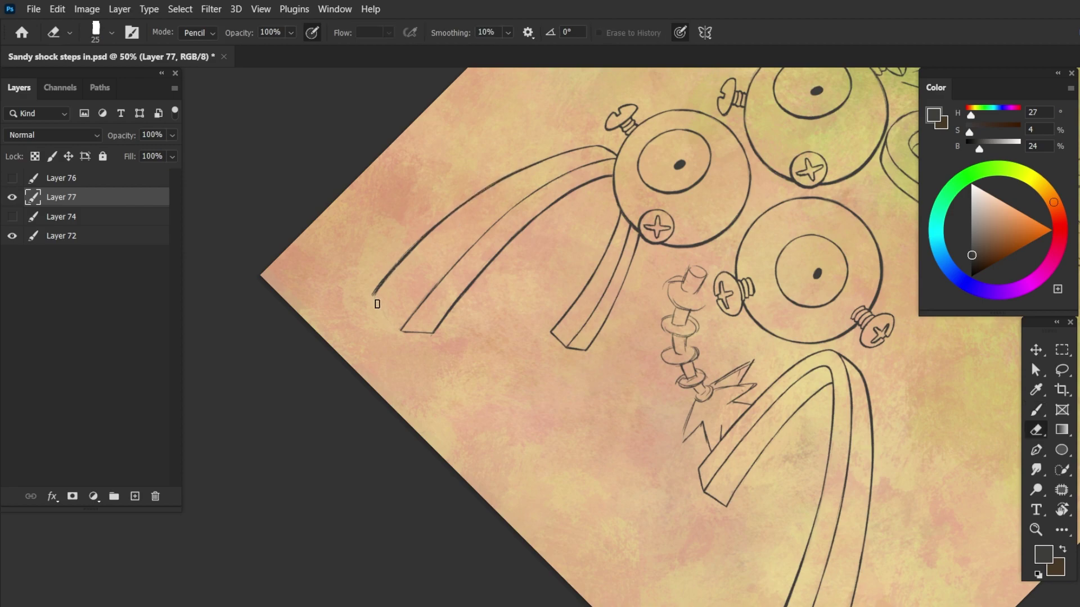
left_click_drag(400, 330, 373, 295)
- Lasso the outer left leg's outer edge and warp it into a smoother, fuller curve
key("r")
key("Escape")
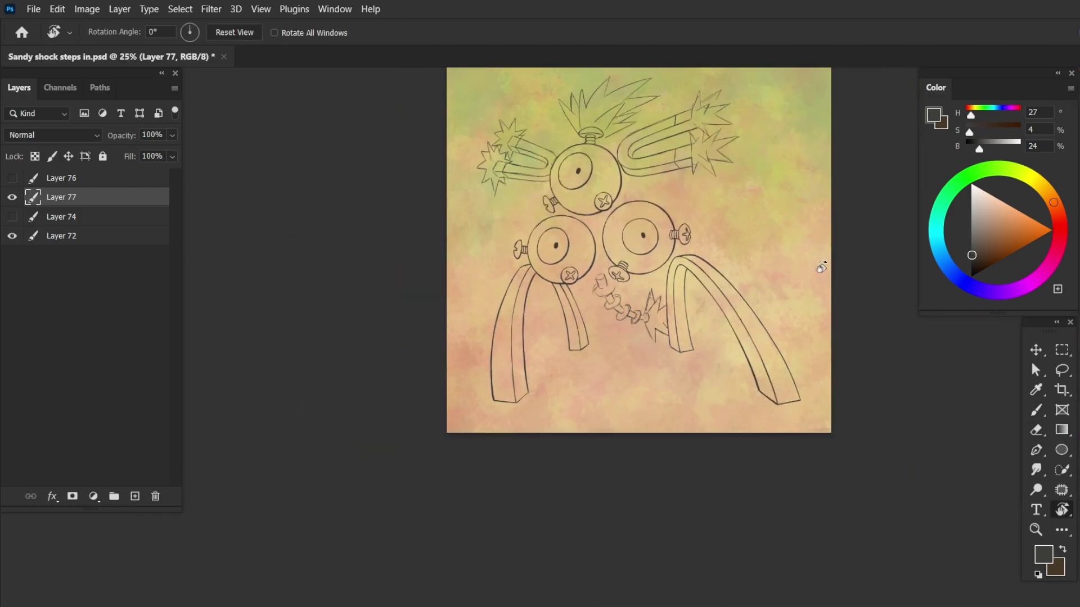
scroll(489, 327, "up", 2)
key("l")
left_click_drag(475, 188, 423, 463)
key("v")
key("ctrl+t")
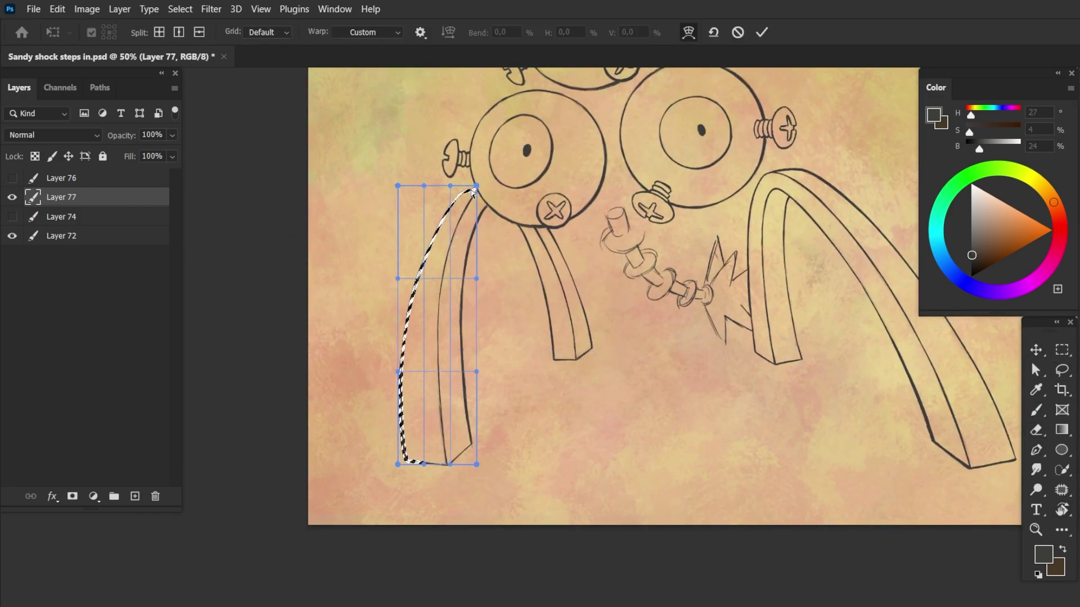
key("Return")
key("ctrl+d")
- Ink the leg's upper outer edge as a solid dark line and reframe at 33.3%
key("b")
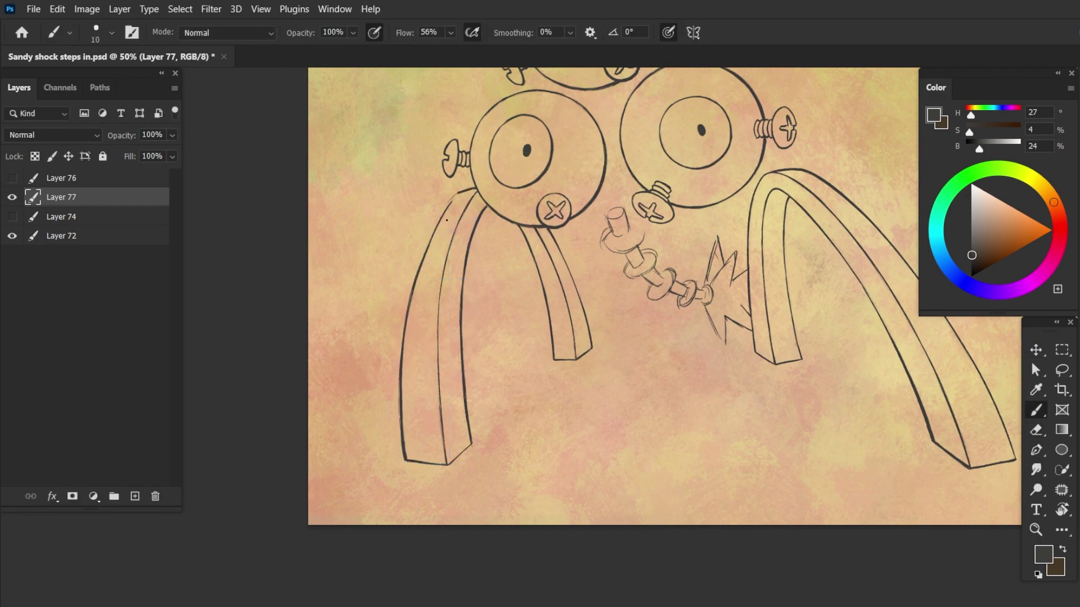
left_click_drag(450, 201, 405, 316)
key("ctrl+minus")
mouse_move(652, 376)
left_mouse_down()
mouse_move(441, 244)
mouse_move(641, 248)
left_mouse_up()
- Recommit the lineart transform and frame the lower legs at 50% zoom
left_click_drag(418, 296, 498, 279)
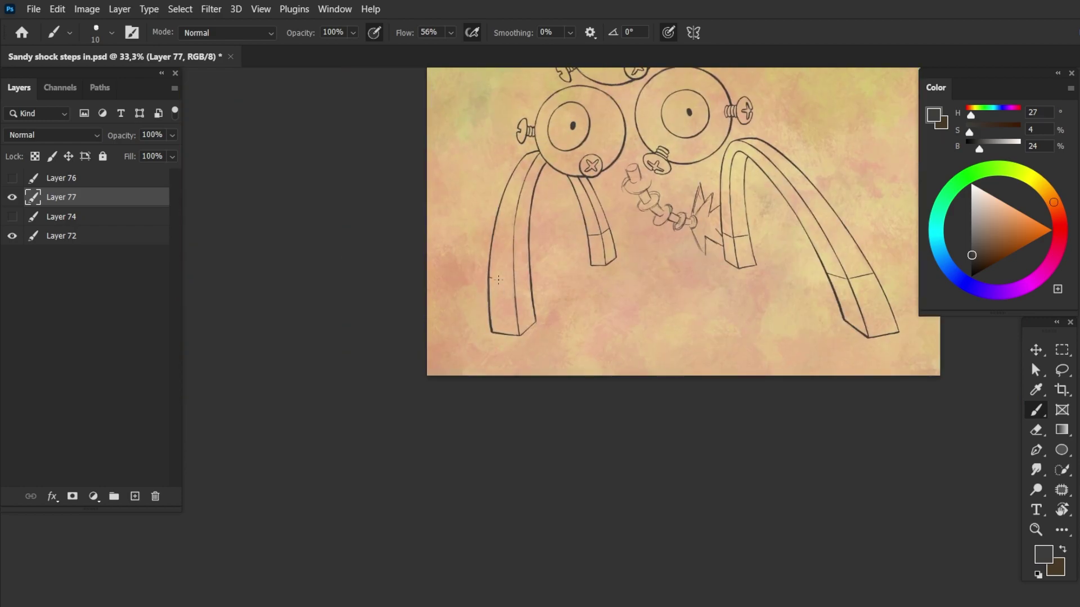
key("ctrl+minus")
key("ctrl+minus")
key("ctrl+plus")
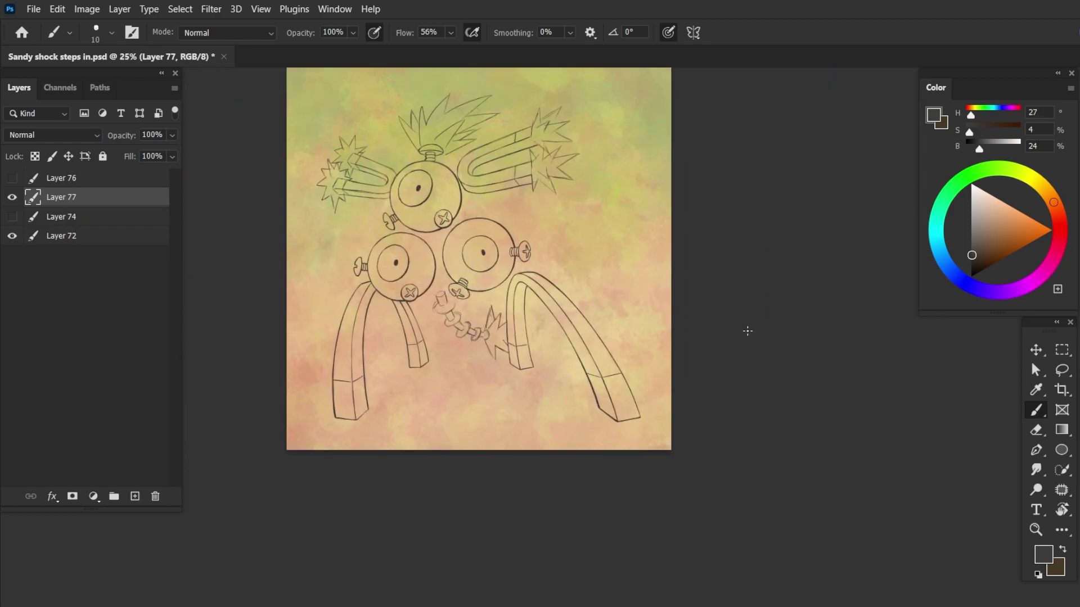
key("ctrl+t")
key("Return")
key("b")
key("ctrl+plus")
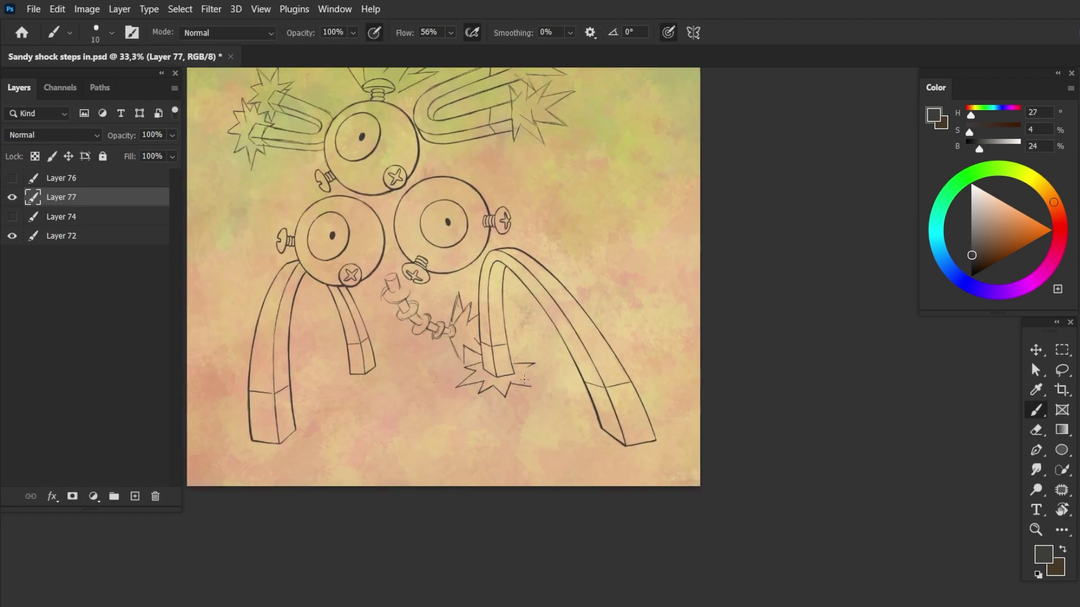
left_click_drag(348, 365, 518, 308)
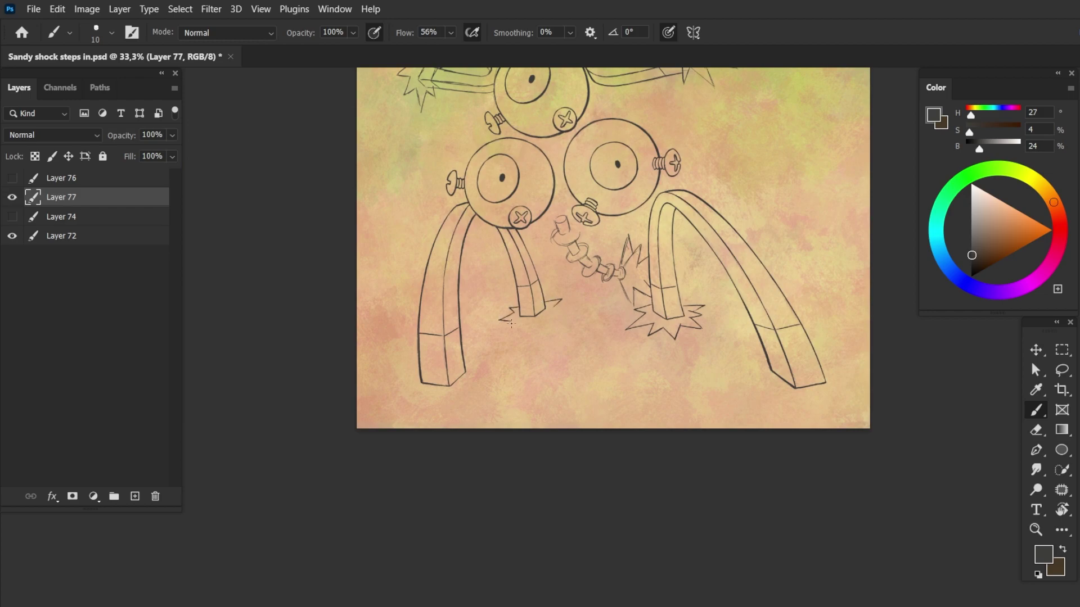
key("ctrl+minus")
key("ctrl+plus")
key("ctrl+plus")
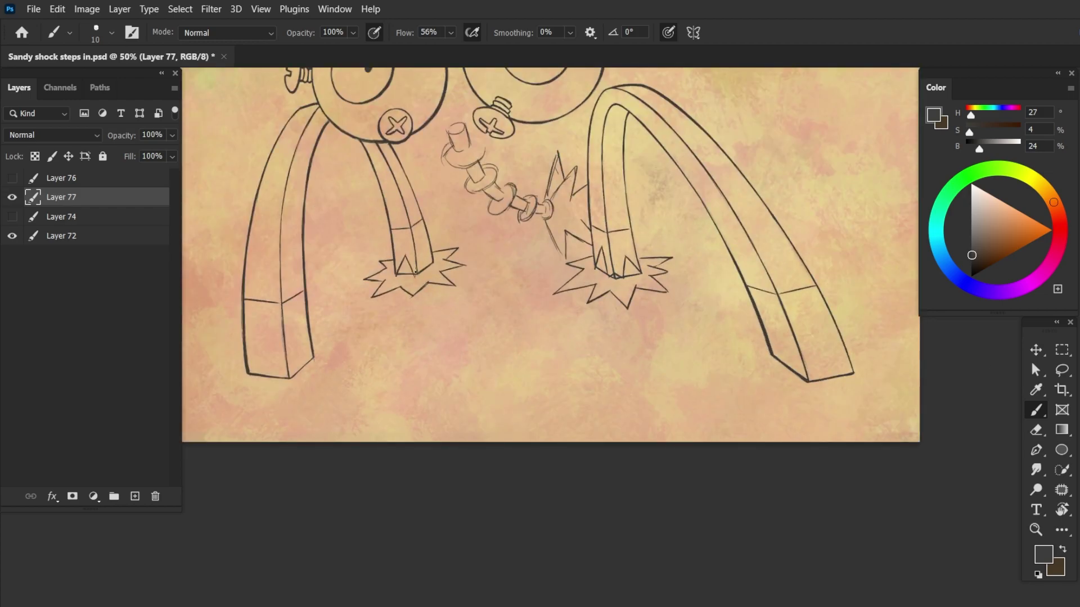
- Draw two small chevron spikes near the right arch's tip
key("e")
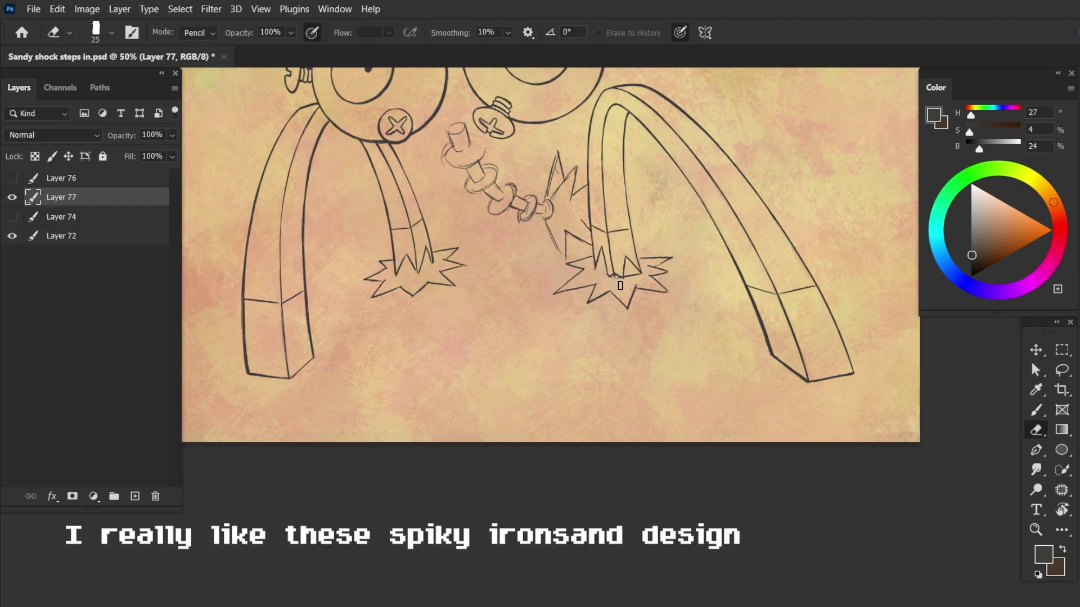
key("b")
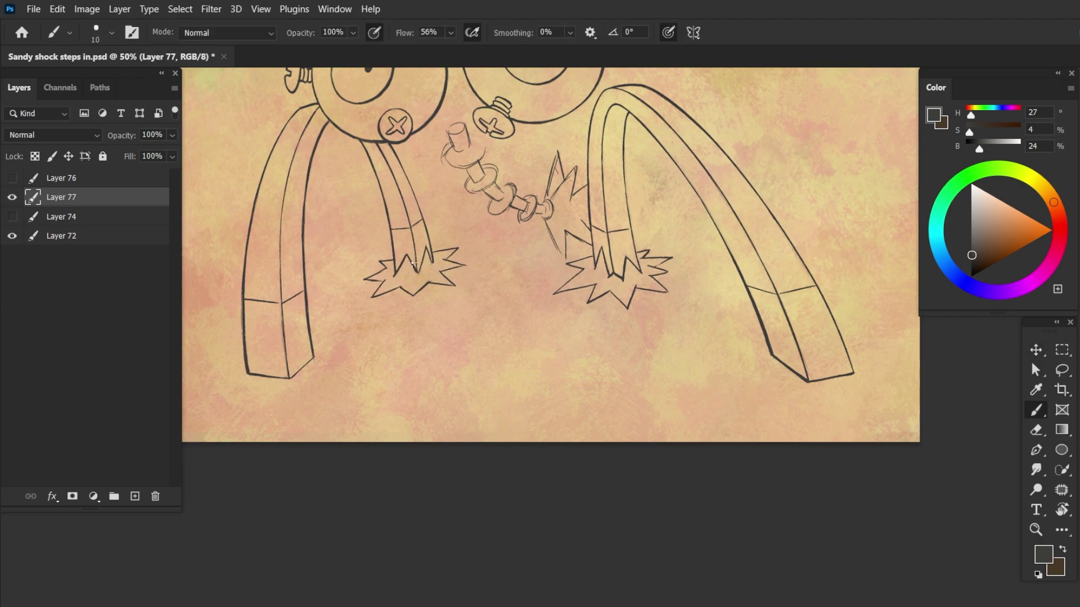
mouse_move(413, 263)
left_mouse_down()
mouse_move(511, 163)
mouse_move(590, 367)
left_mouse_up()
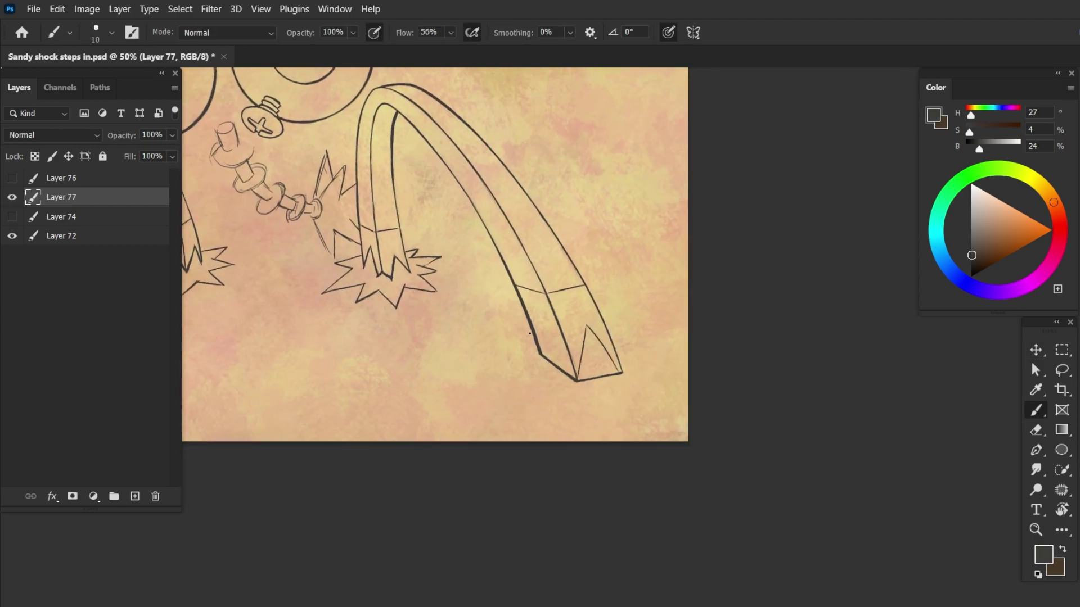
left_click_drag(529, 334, 594, 290)
mouse_move(572, 312)
left_mouse_down()
mouse_move(601, 330)
mouse_move(701, 341)
mouse_move(764, 214)
left_mouse_up()
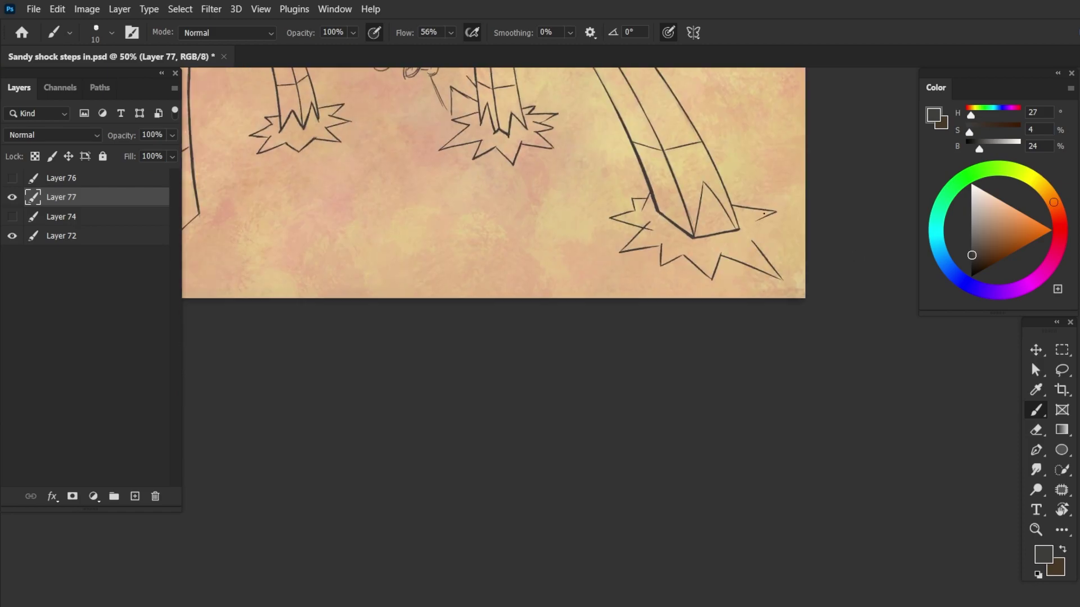
- Center the right starburst, erase the foot's bottom line, and add a short inner stroke
left_click_drag(872, 241, 662, 252)
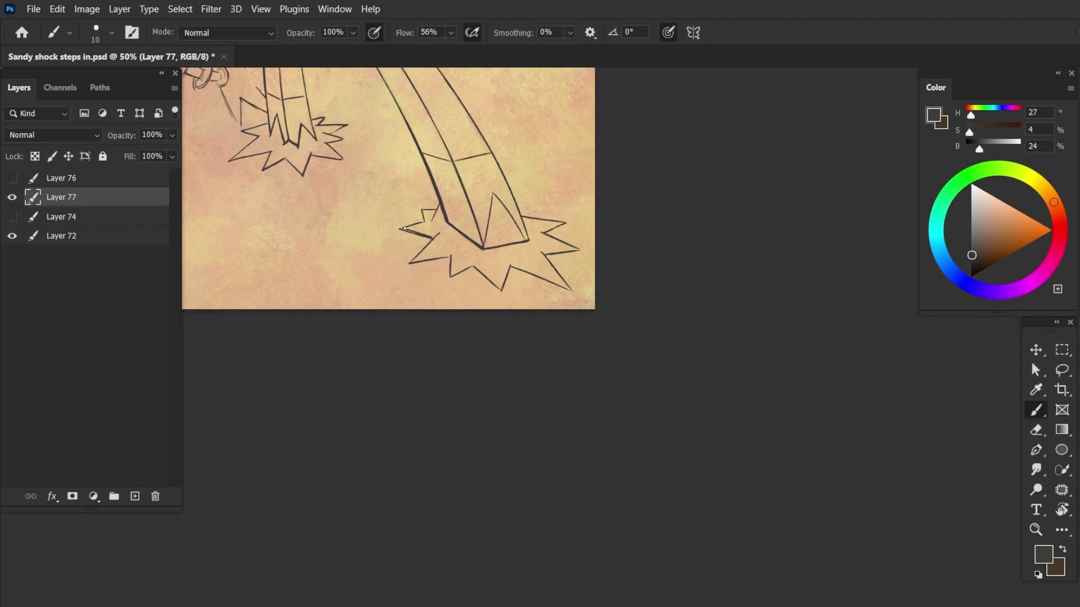
left_click_drag(429, 237, 619, 184)
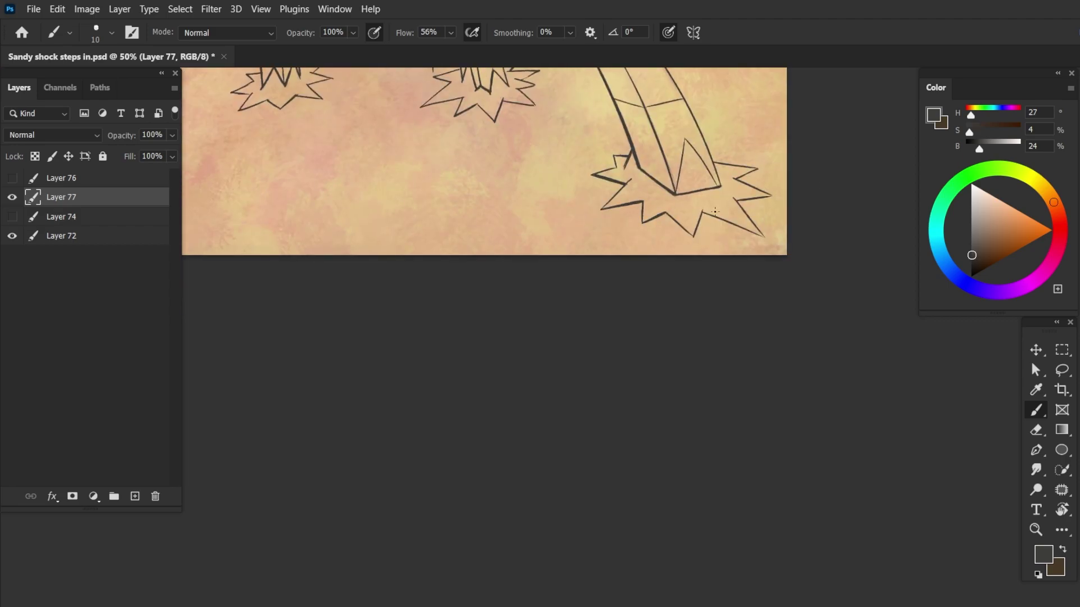
left_click_drag(715, 211, 397, 265)
mouse_move(424, 230)
left_mouse_down()
mouse_move(742, 221)
mouse_move(675, 239)
left_mouse_up()
key("e")
key("l")
key("e")
key("b")
mouse_move(717, 211)
left_mouse_down()
mouse_move(700, 223)
mouse_move(716, 223)
left_mouse_up()
mouse_move(644, 225)
left_mouse_down()
mouse_move(613, 216)
mouse_move(618, 236)
left_mouse_up()
- Erase the stray inner strokes of the right foot
key("e")
key("l")
key("e")
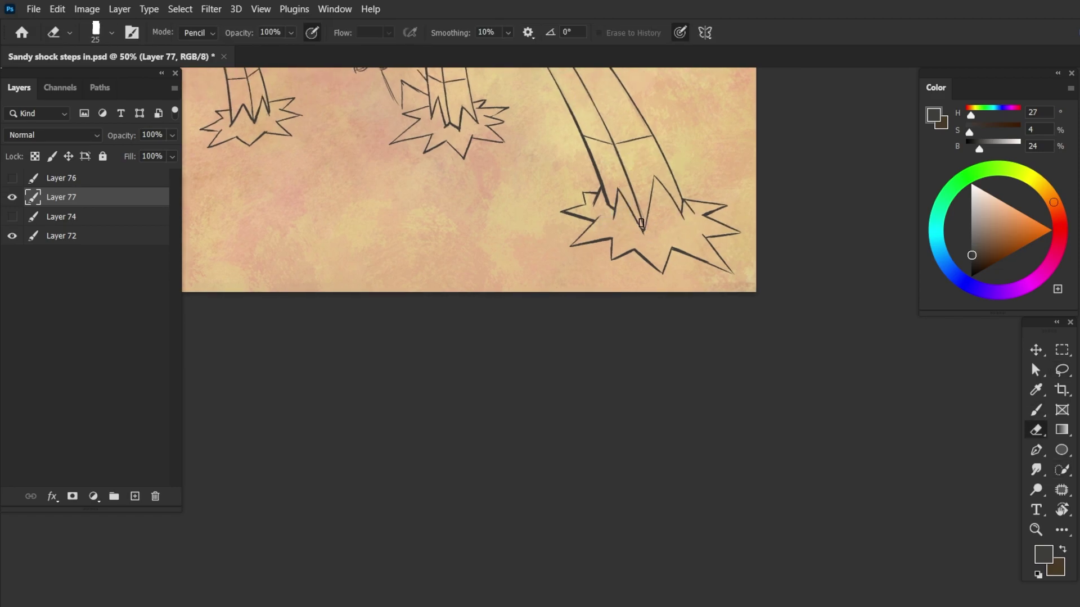
left_click_drag(619, 200, 641, 230)
key("b")
- Draw jagged spiky strokes inside the left foot and extend its spiky outline
mouse_move(619, 190)
left_mouse_down()
mouse_move(827, 313)
mouse_move(442, 229)
mouse_move(835, 292)
left_mouse_up()
left_click_drag(302, 324, 328, 327)
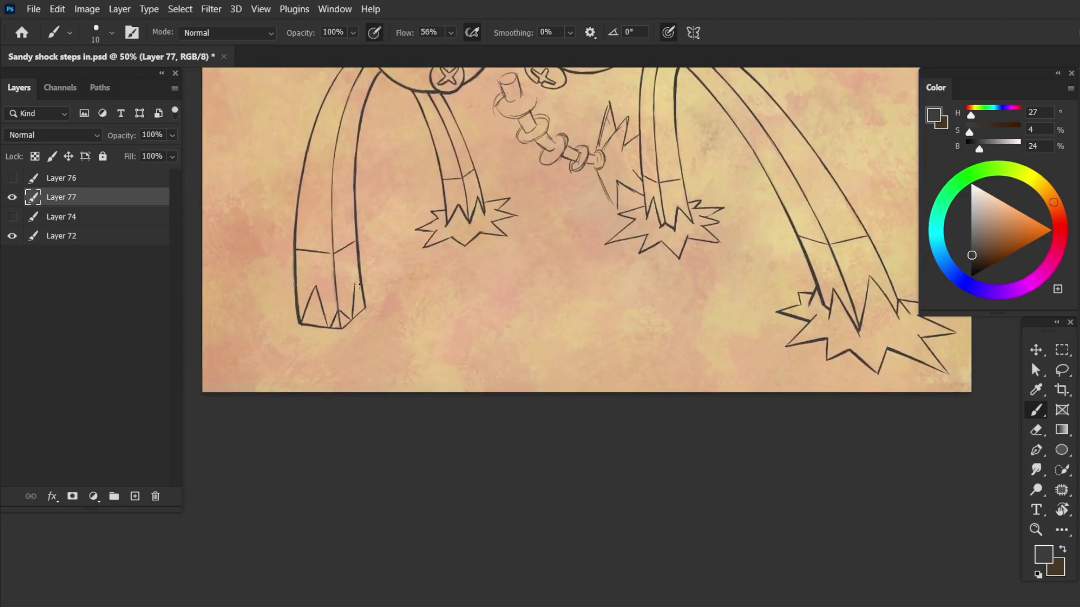
left_click_drag(356, 284, 362, 310)
left_click_drag(362, 311, 565, 250)
left_click_drag(526, 312, 545, 289)
mouse_move(548, 292)
left_mouse_down()
mouse_move(385, 194)
mouse_move(659, 206)
left_mouse_up()
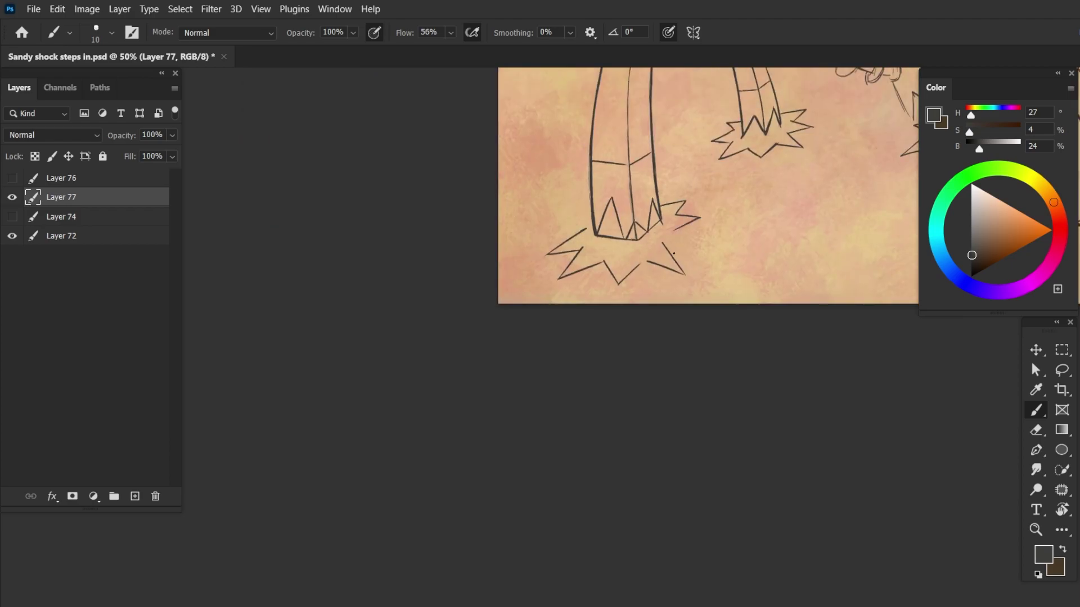
- Pan to the far left foot, tilt the view diagonally, then turn it upright
mouse_move(674, 254)
left_mouse_down()
mouse_move(349, 266)
mouse_move(647, 225)
left_mouse_up()
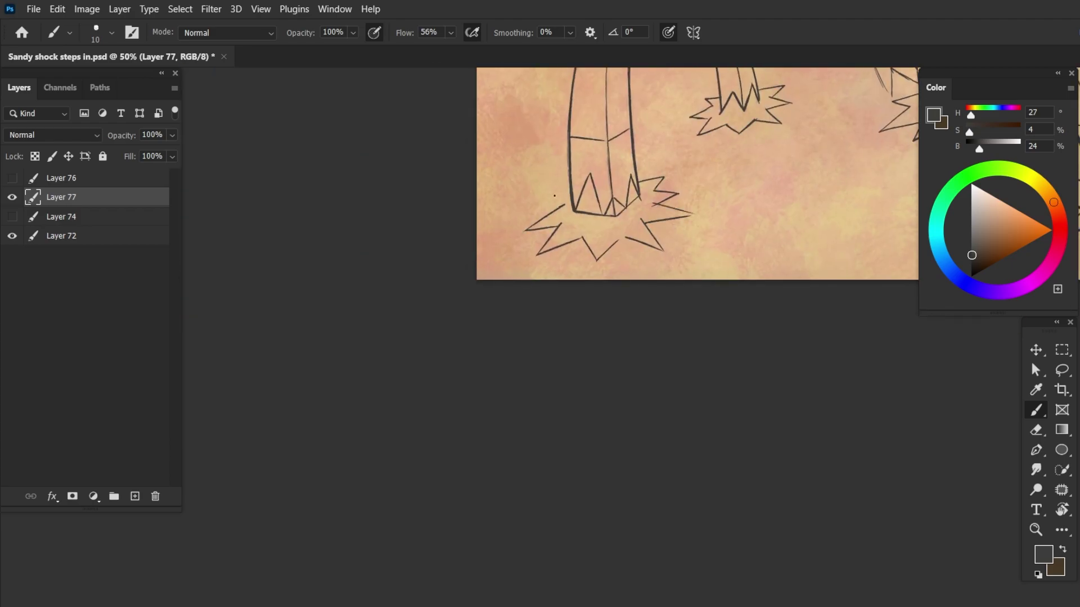
left_click_drag(554, 195, 527, 182)
key("e")
key("l")
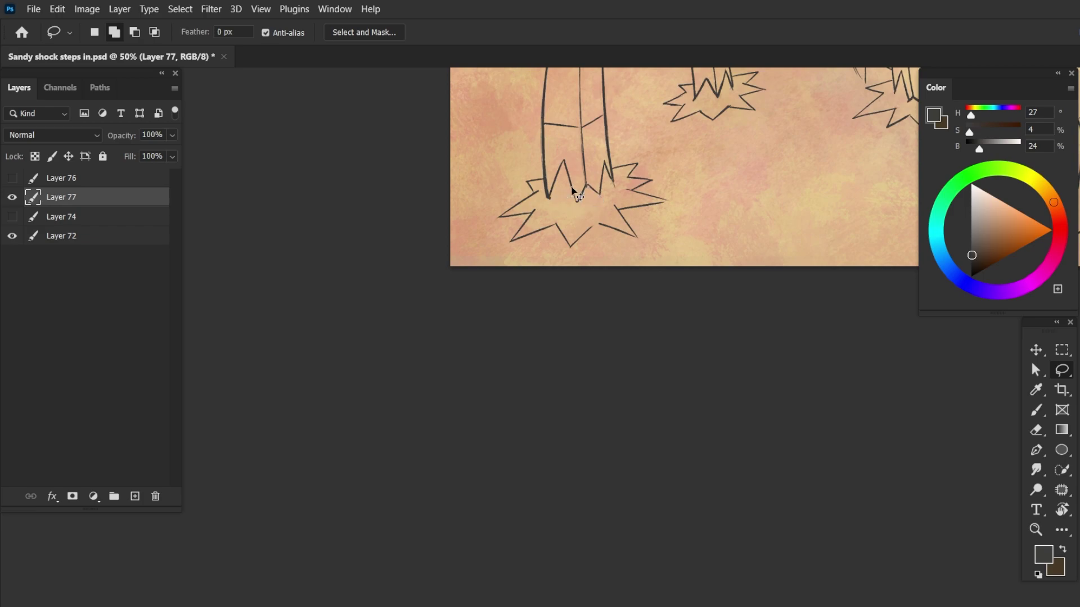
key("b")
left_click_drag(632, 98, 673, 248)
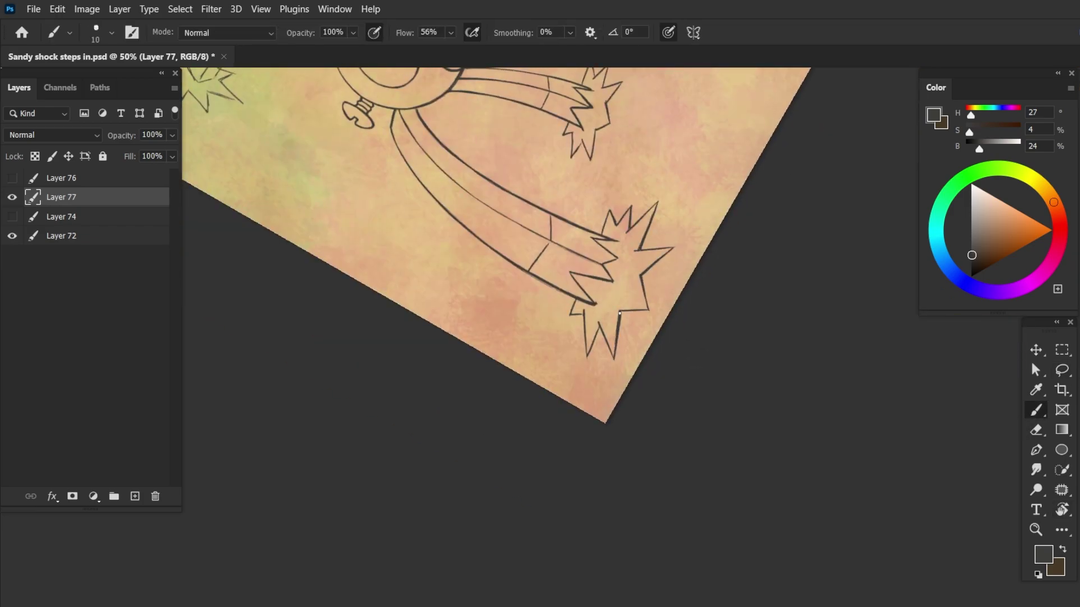
left_click_drag(586, 359, 517, 179)
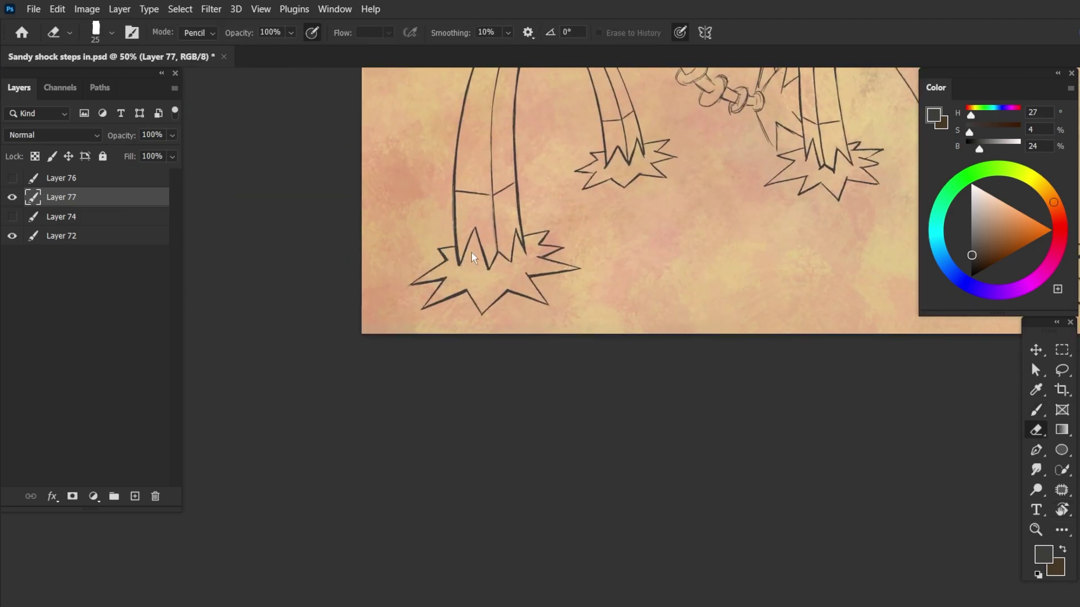
- Shrink the lineart layer to about 96.8% and rotate it 3.58°
key("v")
key("ctrl+0")
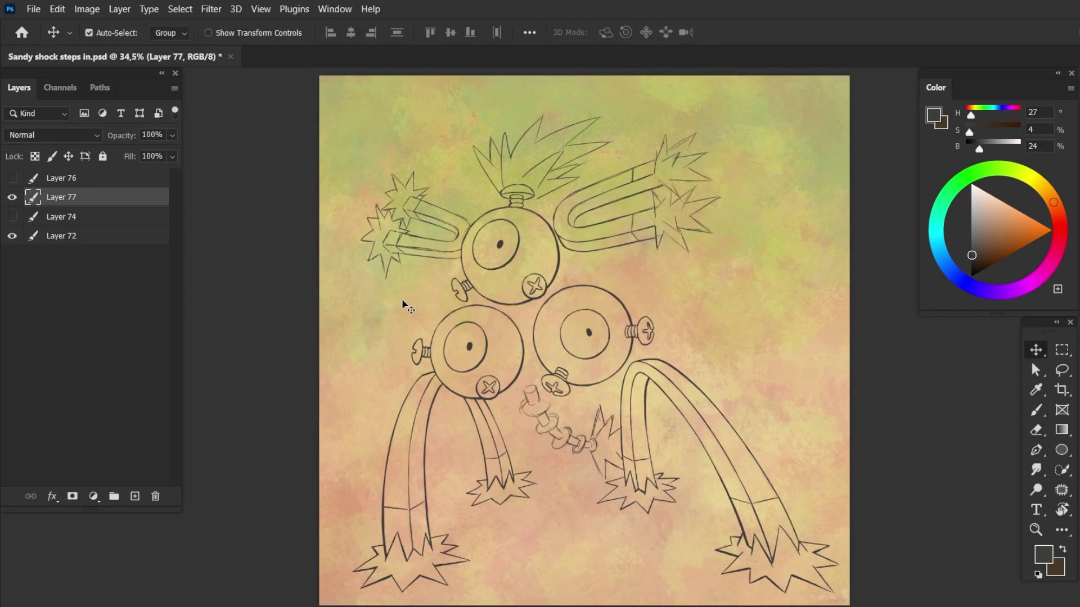
key("ctrl+t")
mouse_move(747, 501)
left_mouse_down()
mouse_move(787, 547)
mouse_move(904, 480)
left_mouse_up()
key("Return")
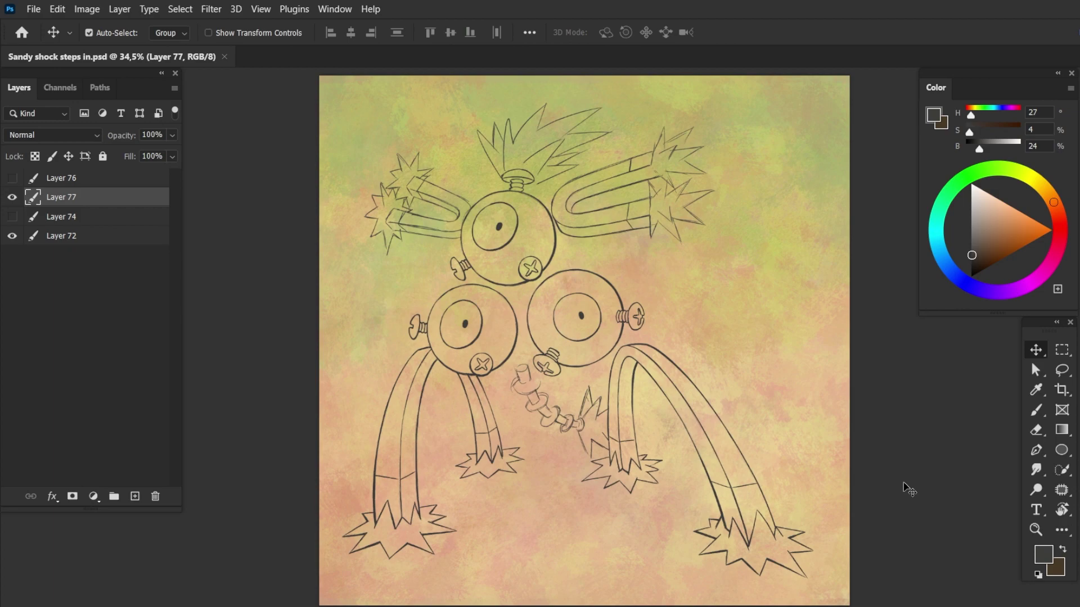
- Zoom in and brush a short stroke beside the top magnet's right sparks
scroll(616, 109, "up", 2)
key("b")
mouse_move(683, 206)
left_mouse_down()
mouse_move(709, 133)
mouse_move(742, 176)
mouse_move(768, 138)
mouse_move(721, 194)
mouse_move(624, 118)
left_mouse_up()
- Draw short new spikes on the right magnet's spark
key("e")
key("b")
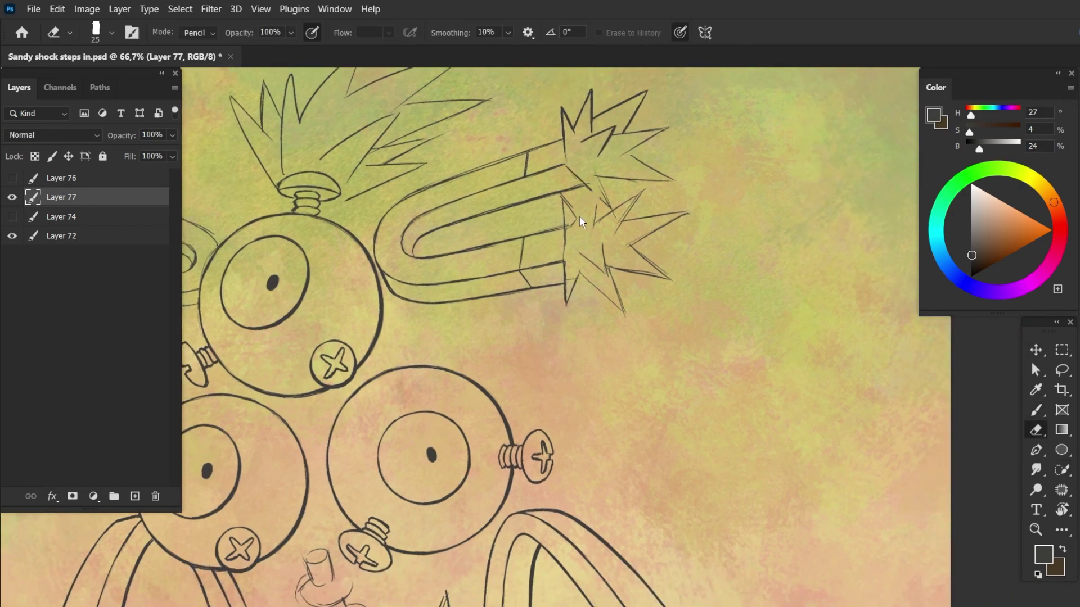
mouse_move(595, 188)
left_mouse_down()
mouse_move(578, 217)
mouse_move(643, 190)
mouse_move(588, 188)
mouse_move(668, 196)
mouse_move(595, 144)
left_mouse_up()
key("e")
key("b")
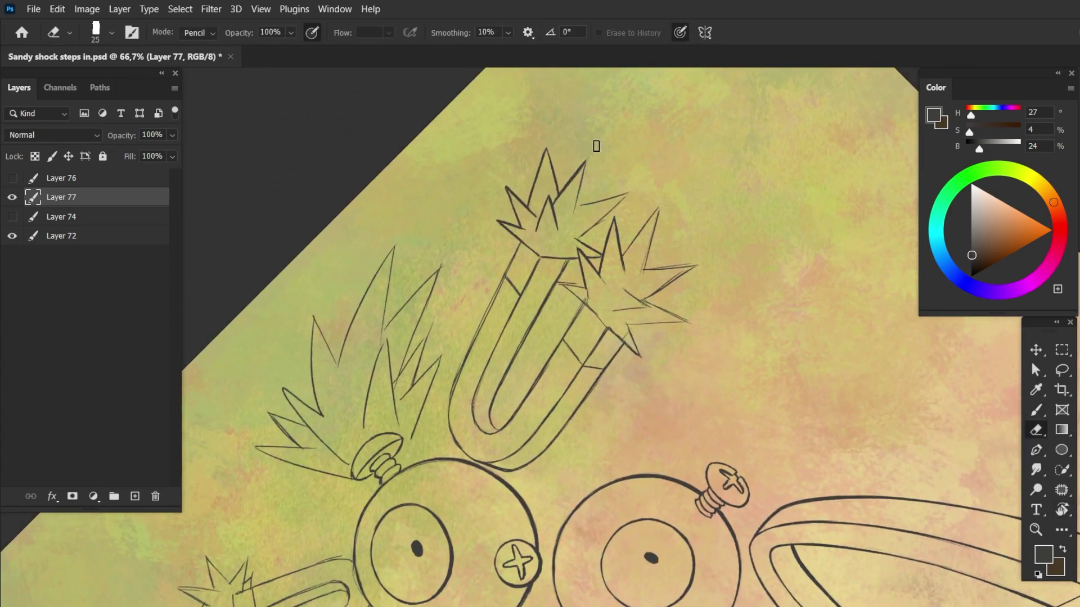
key("r")
left_click_drag(579, 207, 723, 224)
- Erase part of a spike, redraw it diagonally, and darken the spark's spike lines
left_click_drag(509, 245, 511, 205)
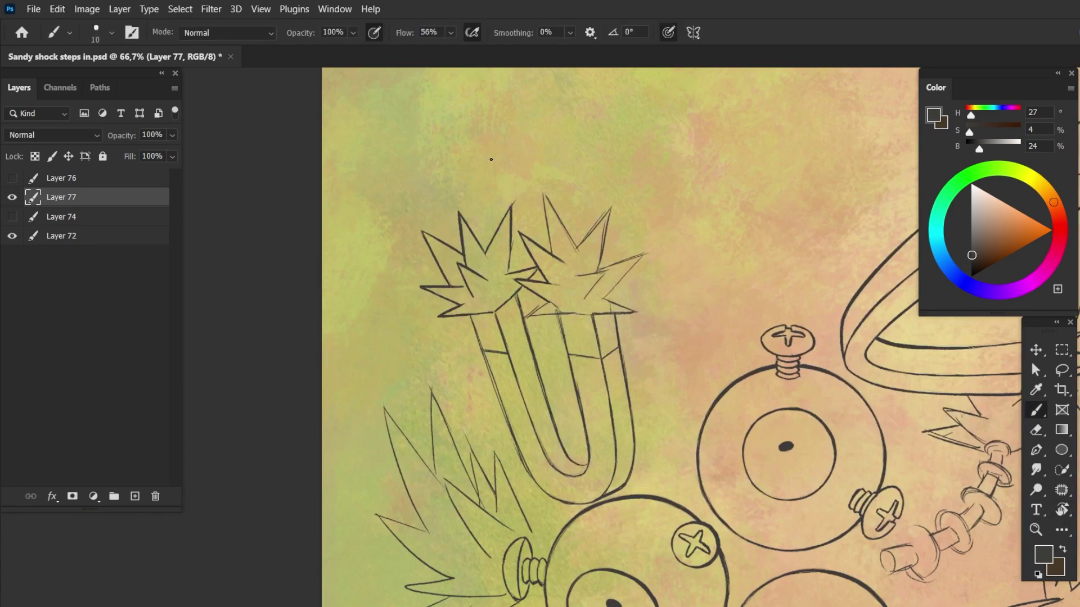
key("e")
key("b")
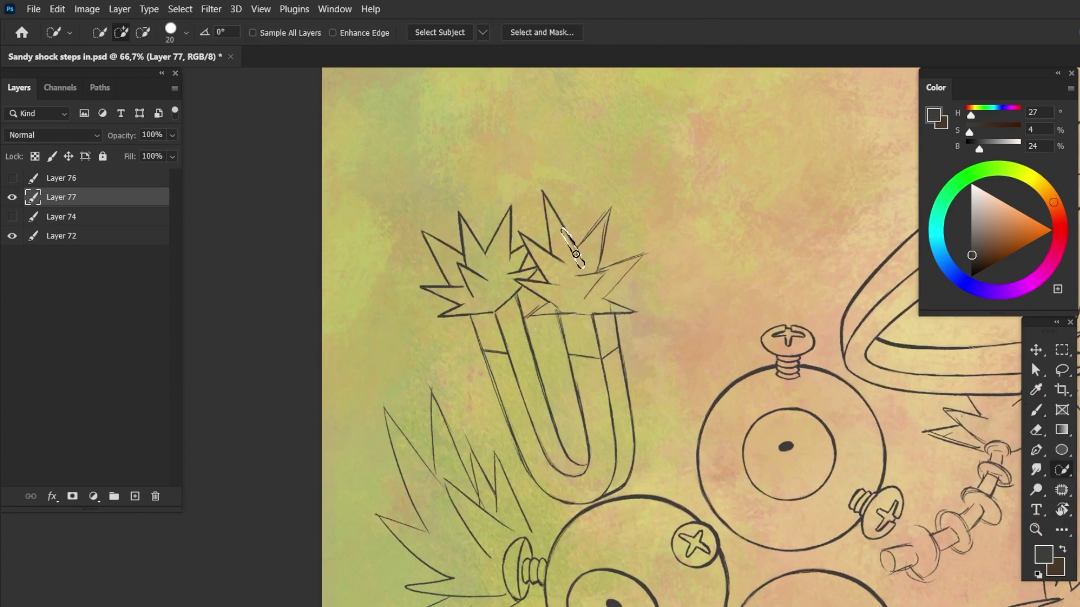
mouse_move(544, 192)
left_mouse_down()
mouse_move(579, 247)
mouse_move(610, 266)
mouse_move(603, 221)
left_mouse_up()
key("e")
key("b")
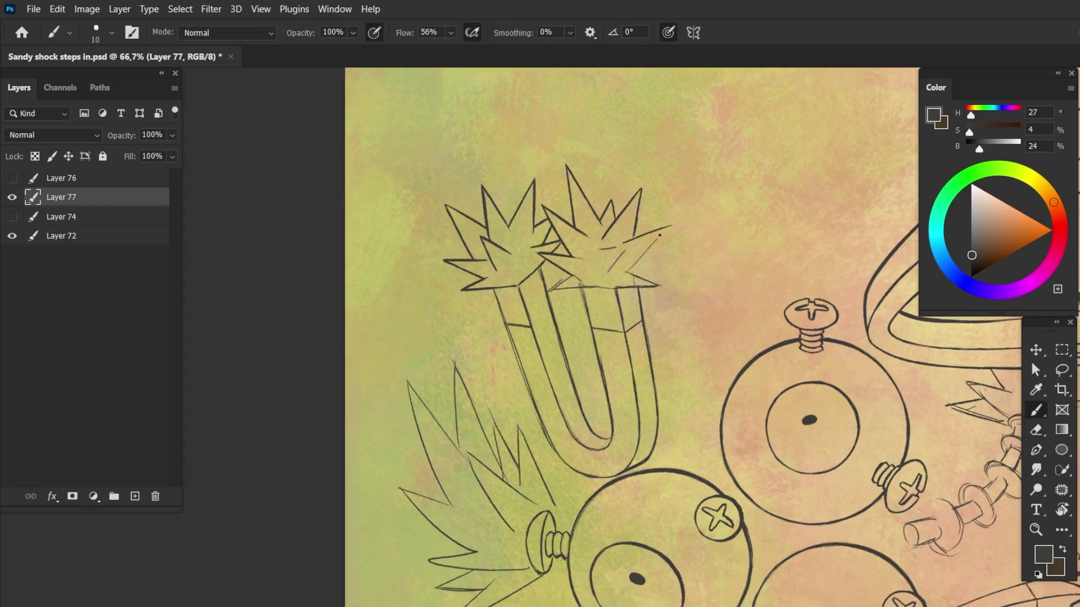
left_click_drag(624, 264, 668, 228)
- Rotate the view and delete the stray lower-left spike with a lasso selection
key("l")
key("b")
left_click_drag(610, 262, 507, 270)
key("l")
left_click_drag(495, 307, 516, 354)
key("Delete")
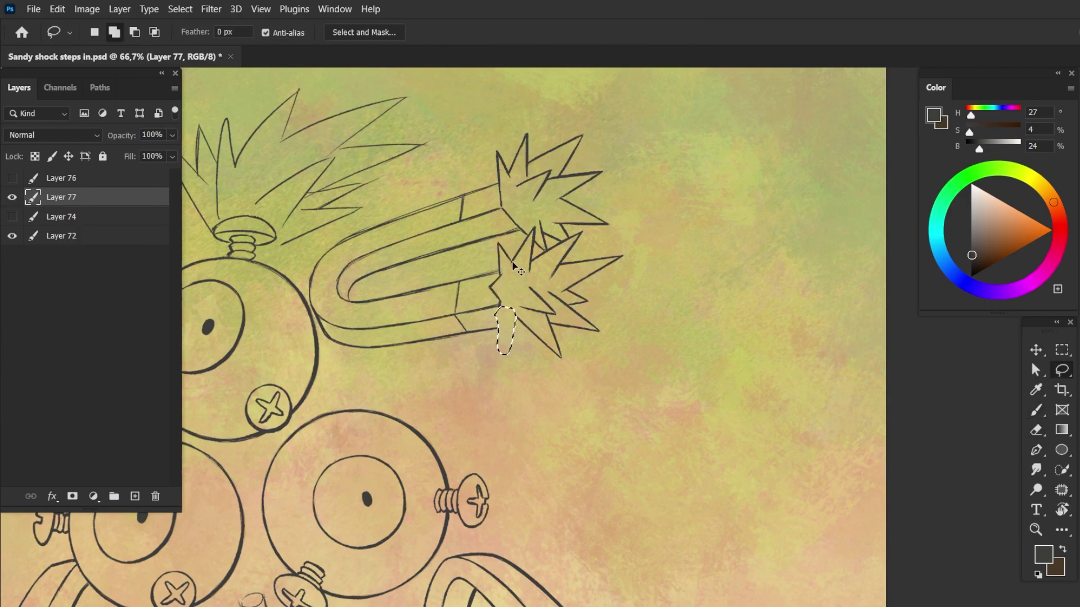
key("ctrl+d")
key("b")
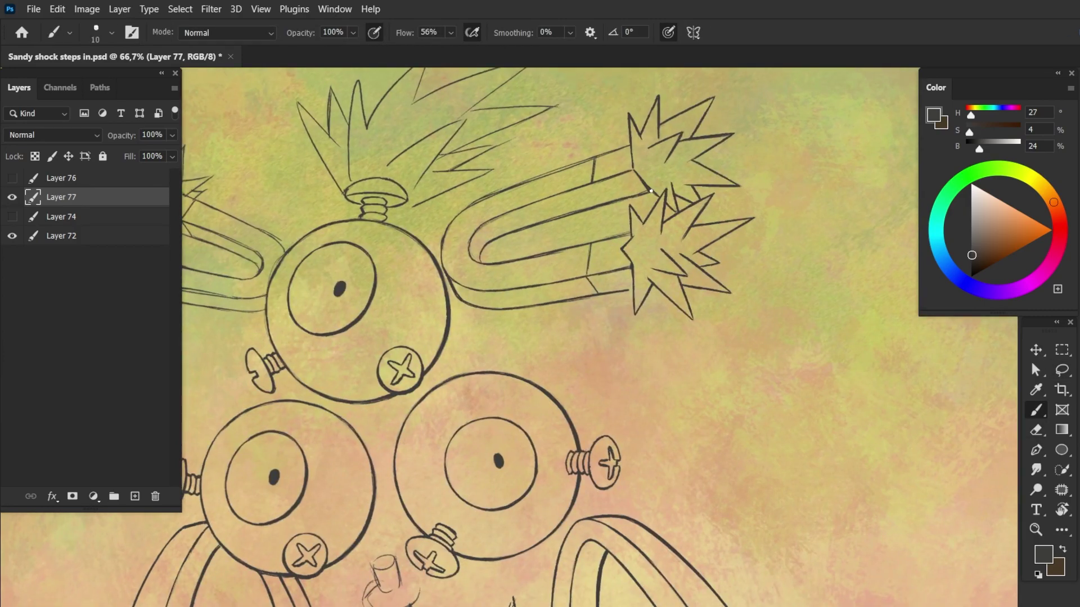
- Tilt the view onto the magnet and darken the right magnet's inner curve
left_click_drag(501, 314, 591, 274)
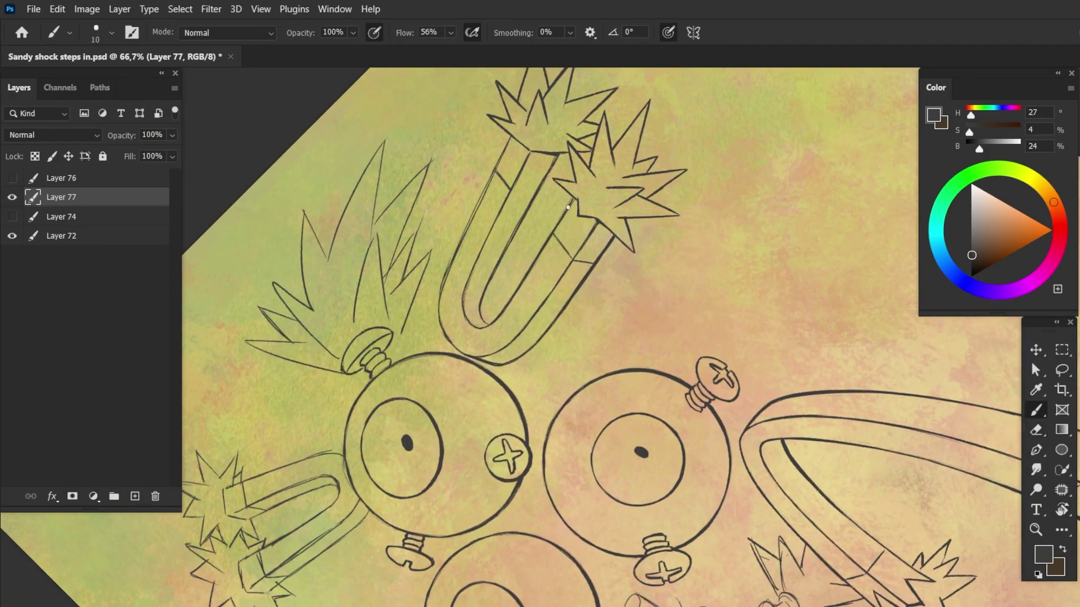
left_click_drag(488, 321, 548, 300)
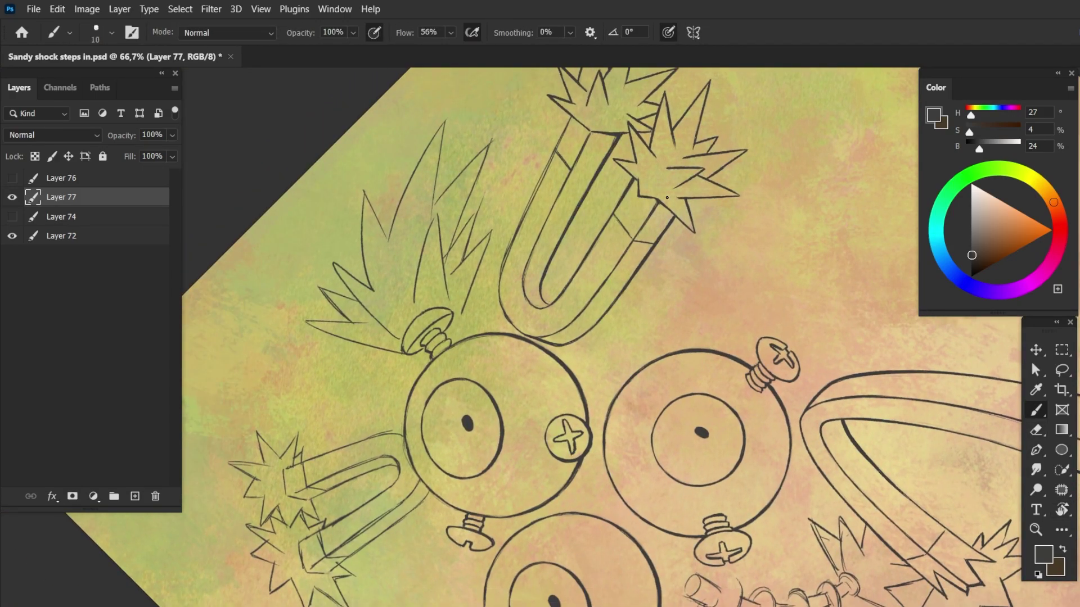
mouse_move(667, 198)
left_mouse_down()
mouse_move(793, 256)
mouse_move(785, 275)
left_mouse_up()
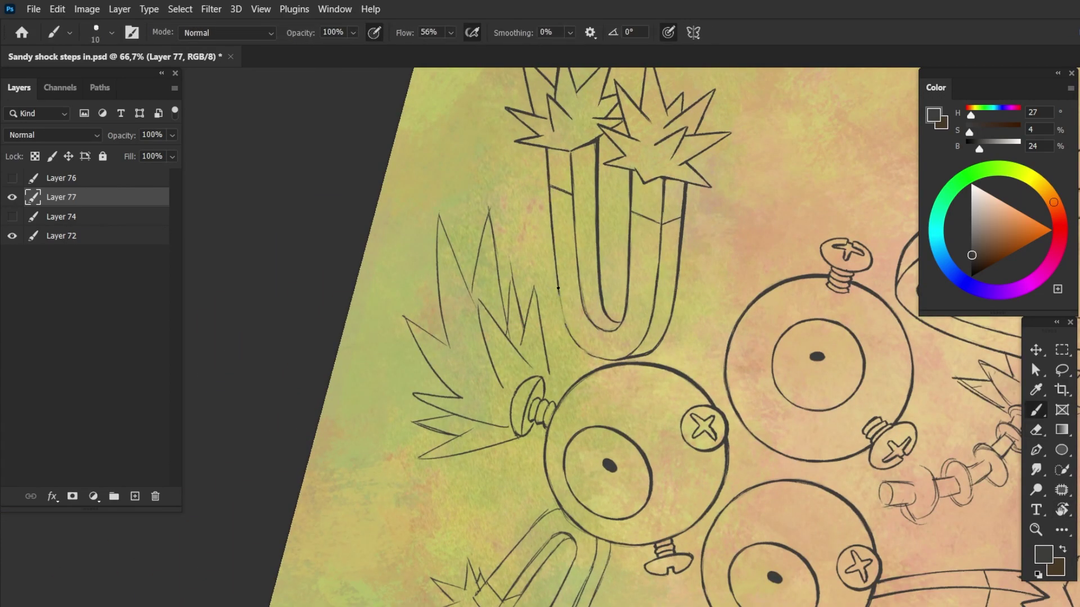
key("Escape")
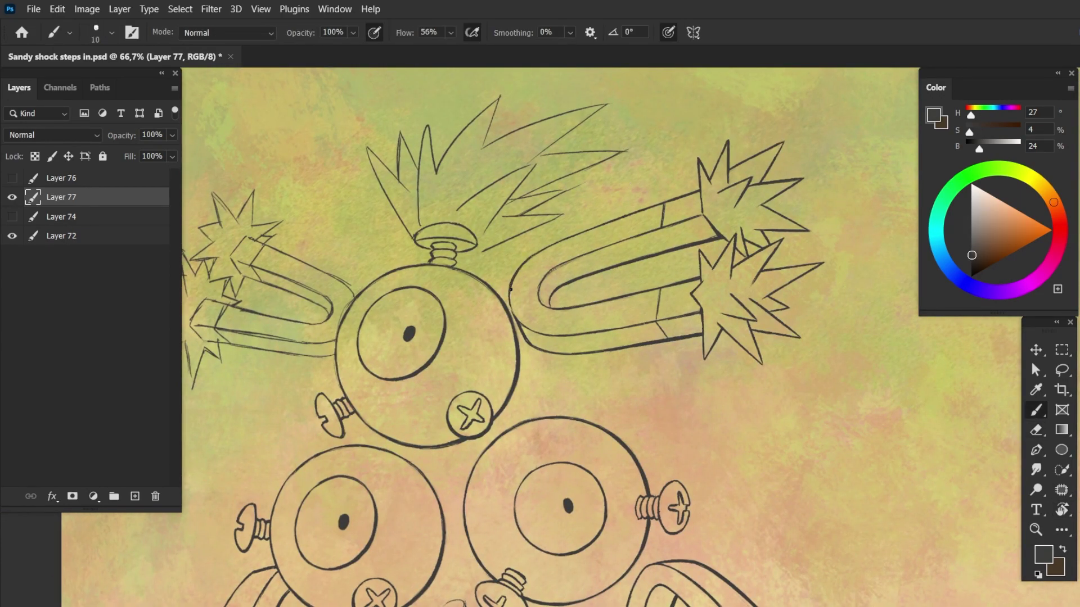
left_click_drag(871, 314, 840, 321)
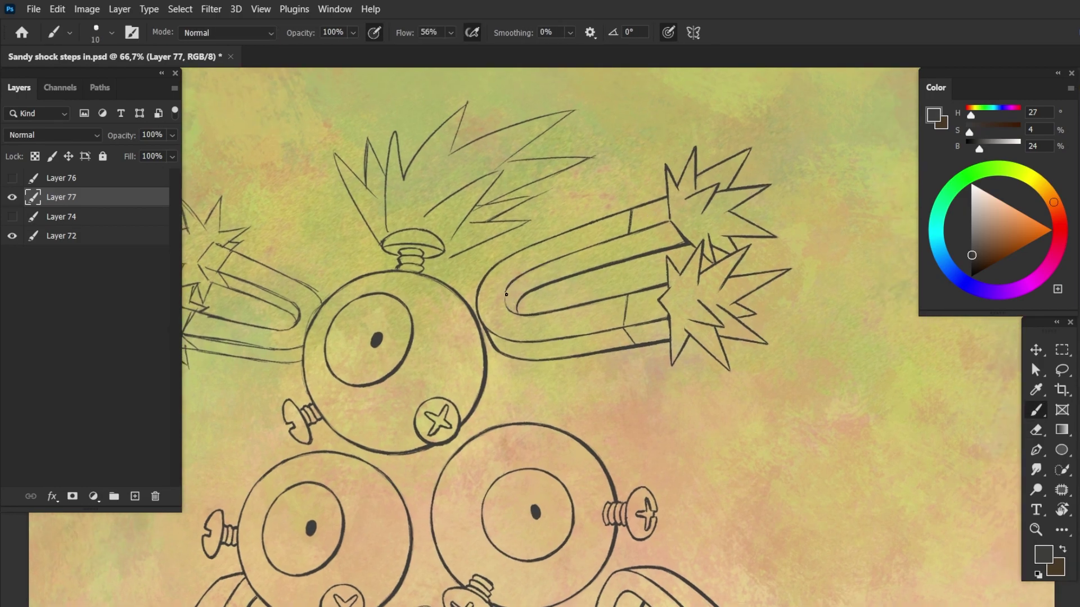
left_click_drag(507, 294, 509, 309)
- Lasso the top right magnet and shift it slightly right, then zoom out
key("l")
left_click_drag(738, 175, 732, 169)
key("ctrl+t")
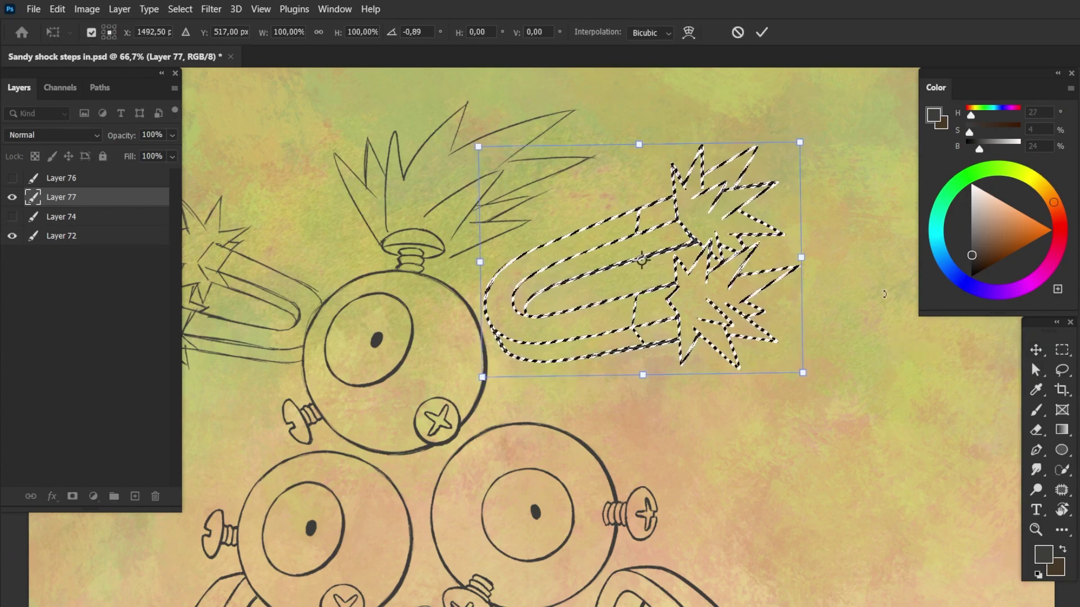
left_click_drag(473, 338, 481, 335)
key("Return")
key("ctrl+d")
key("ctrl+minus")
key("v")
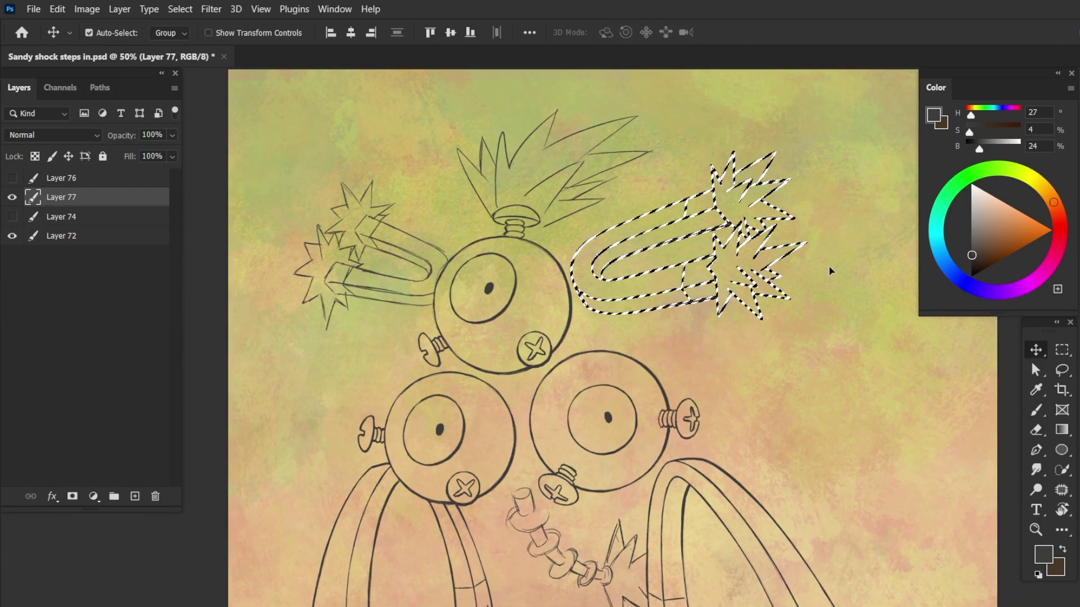
key("ctrl+d")
- Rotate the view and reshape the selected hair strokes with a small transform
key("b")
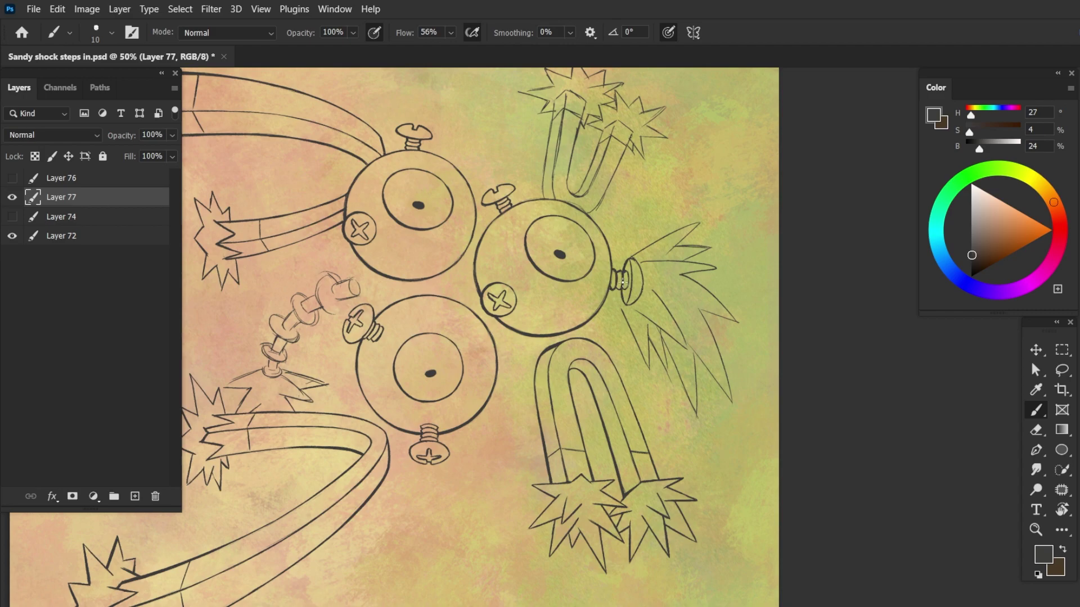
key("r")
left_click_drag(632, 253, 588, 217)
key("l")
key("ctrl+t")
left_click_drag(636, 169, 635, 163)
key("Return")
- Lasso the left hair spike and move it down and to the left
key("Return")
key("e")
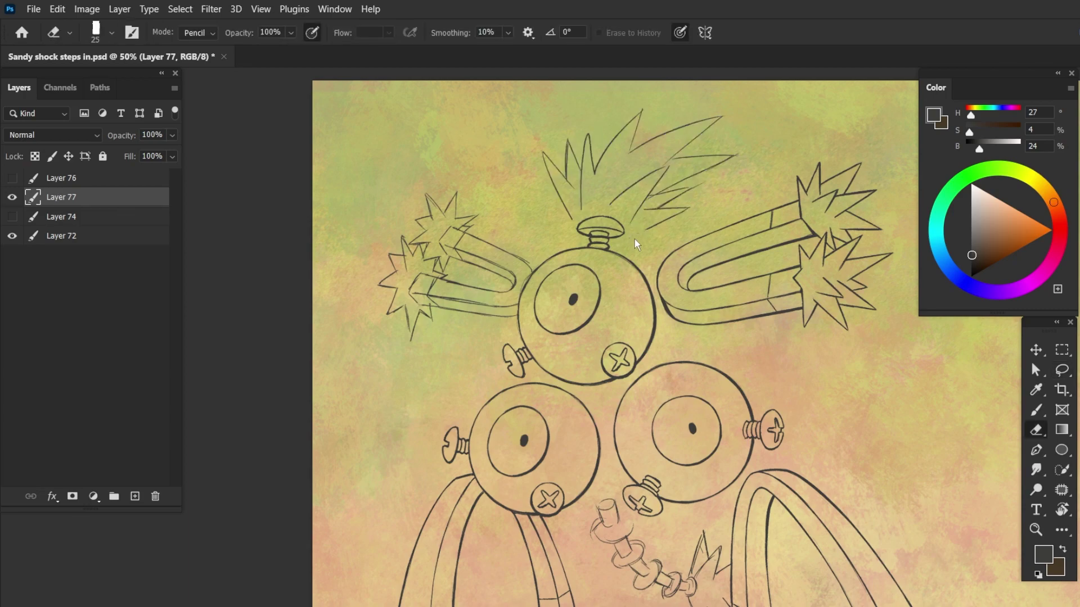
key("l")
left_click_drag(528, 146, 585, 219)
key("ctrl+t")
left_click_drag(557, 186, 548, 194)
key("Return")
- Redraw the middle hair spike line and shift the middle hair stroke slightly
key("b")
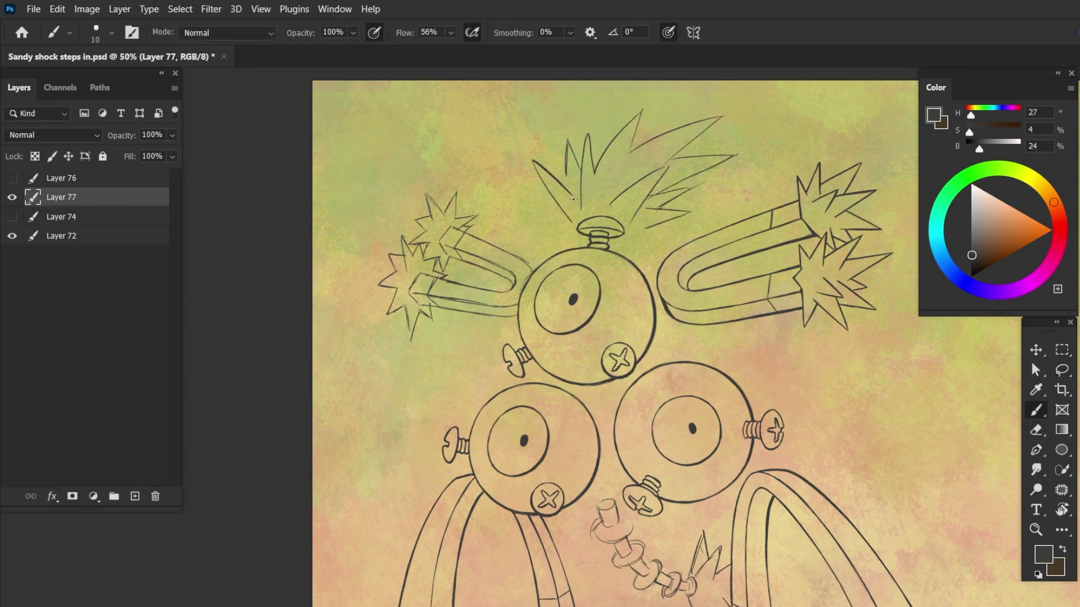
key("e")
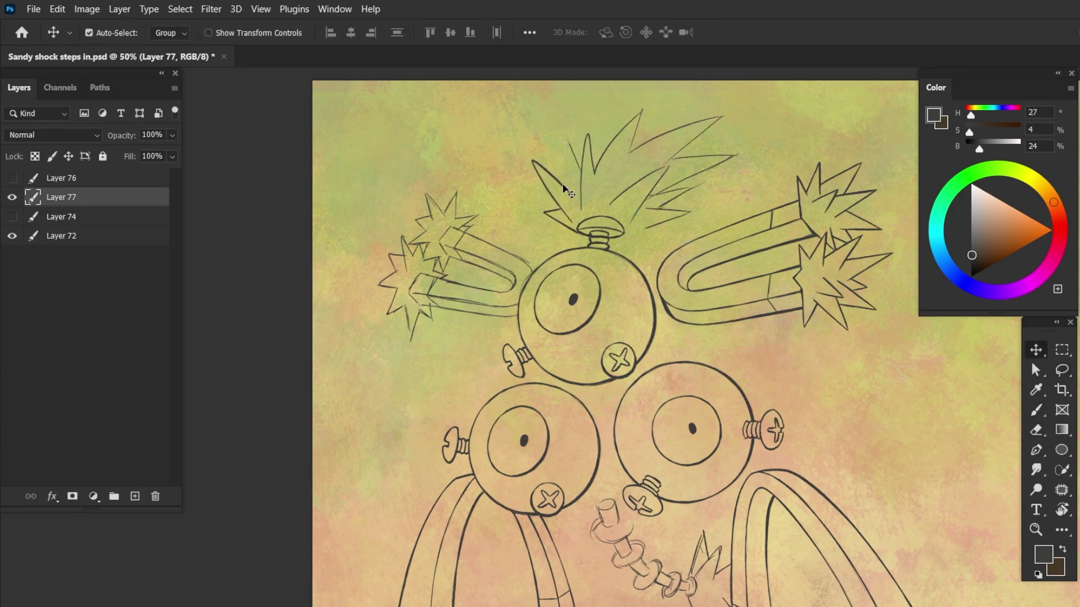
key("b")
mouse_move(564, 139)
left_mouse_down()
mouse_move(562, 188)
mouse_move(583, 208)
left_mouse_up()
key("e")
key("b")
key("ctrl+t")
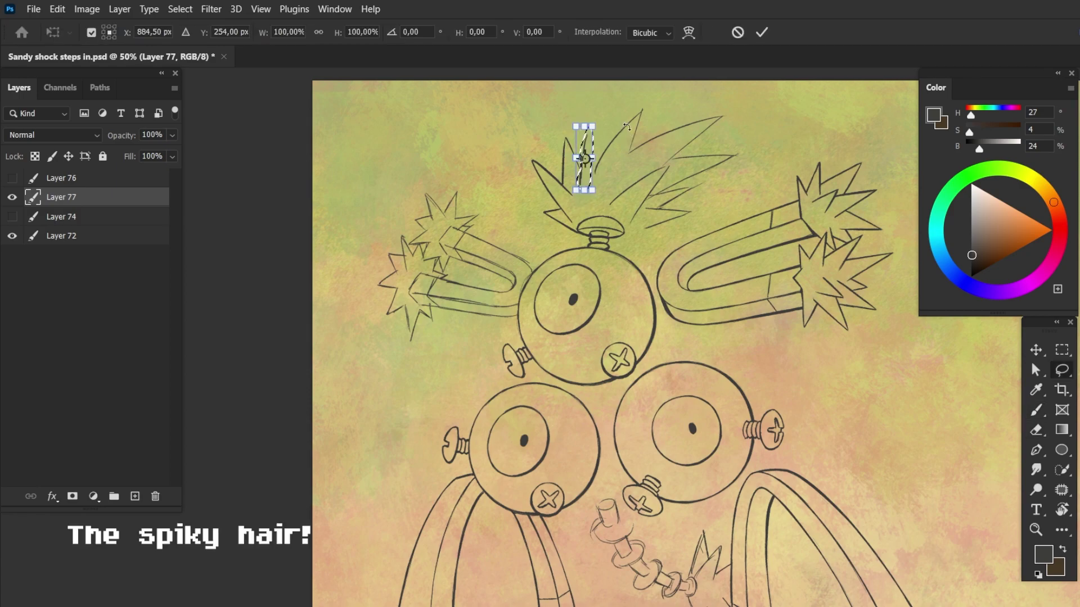
key("Return")
mouse_move(579, 163)
left_mouse_down()
mouse_move(587, 145)
mouse_move(641, 113)
left_mouse_up()
- Redraw hair strokes above the top head and erase stray hair lines
key("e")
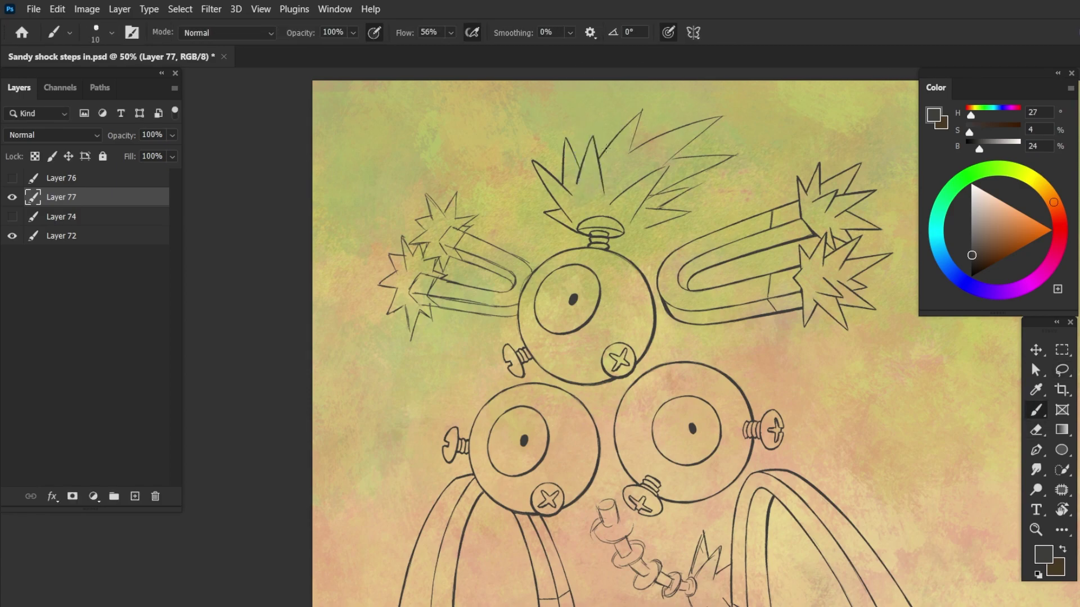
left_click_drag(618, 163, 692, 121)
key("e")
left_click_drag(630, 168, 648, 205)
key("b")
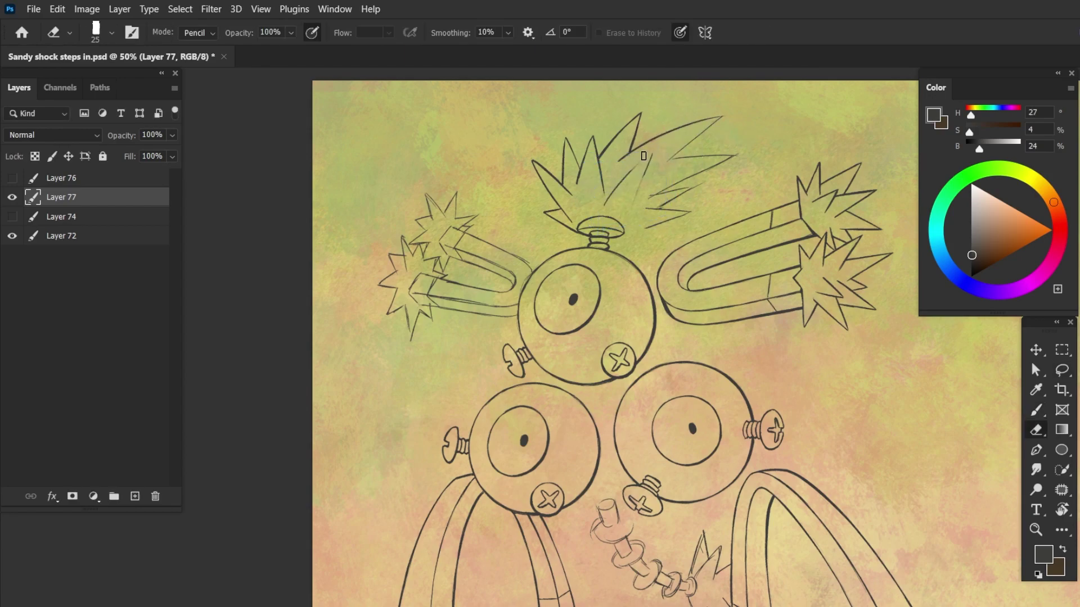
- Lasso a hair stroke and nudge it about 22 by 24 px into place
key("l")
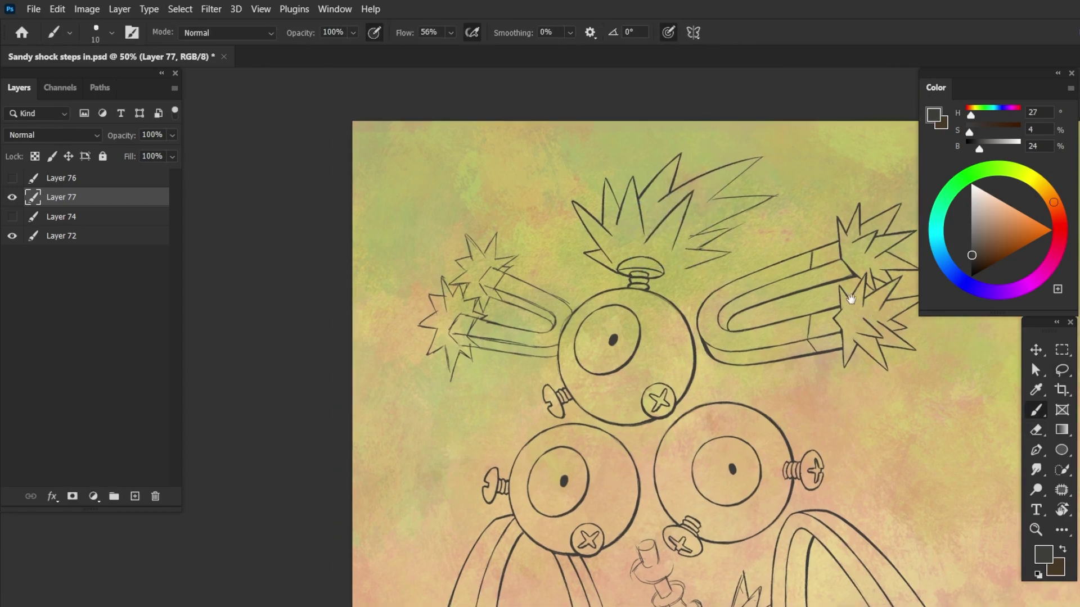
mouse_move(697, 209)
left_mouse_down()
mouse_move(700, 257)
mouse_move(618, 213)
mouse_move(627, 186)
mouse_move(608, 219)
mouse_move(644, 124)
left_mouse_up()
key("ctrl+t")
key("Return")
key("b")
key("e")
key("b")
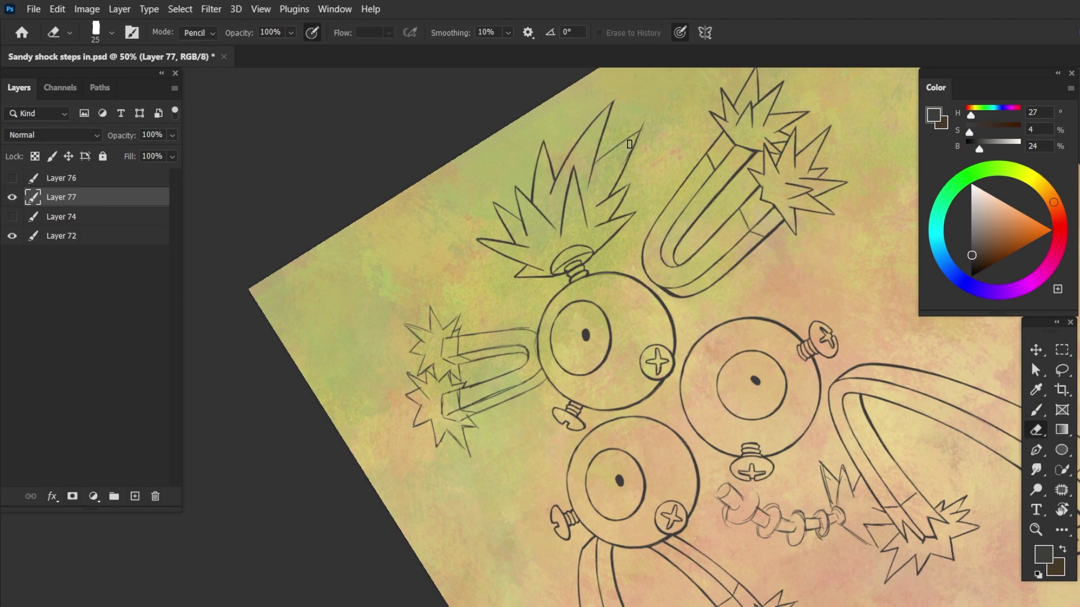
- Erase the stray sketch lines on the left magnet arm and redraw its inner curve darker
key("r")
key("Escape")
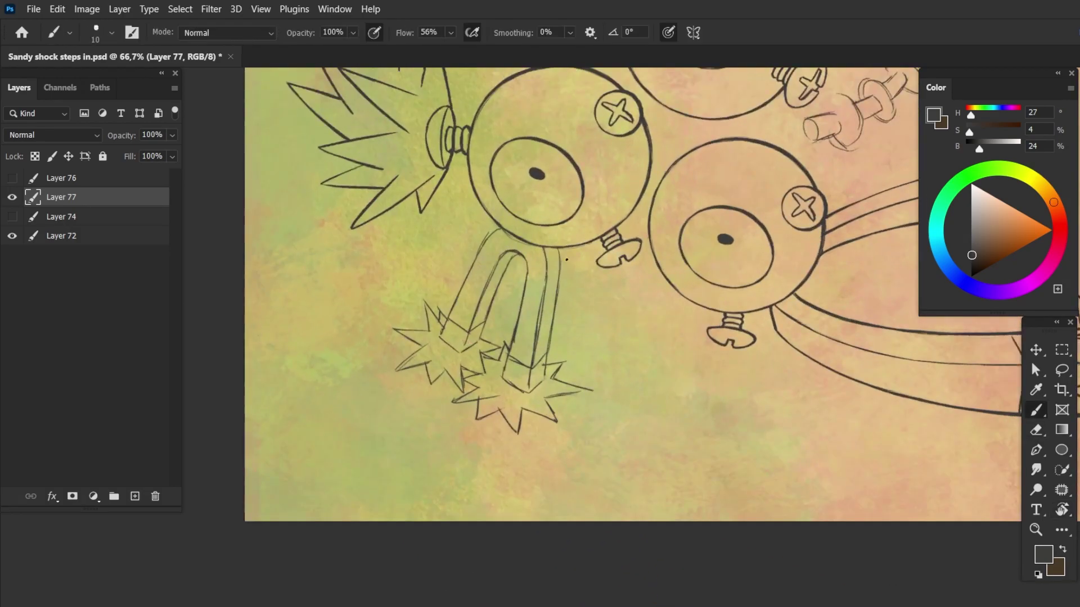
key("e")
mouse_move(548, 267)
left_mouse_down()
mouse_move(531, 388)
mouse_move(543, 292)
left_mouse_up()
key("b")
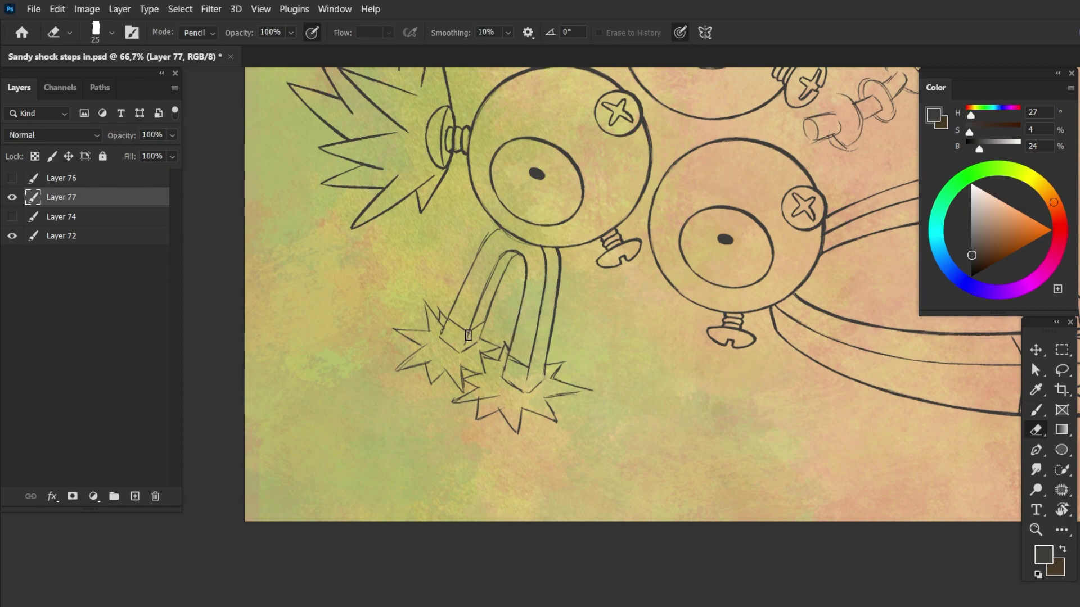
left_click_drag(520, 263, 495, 296)
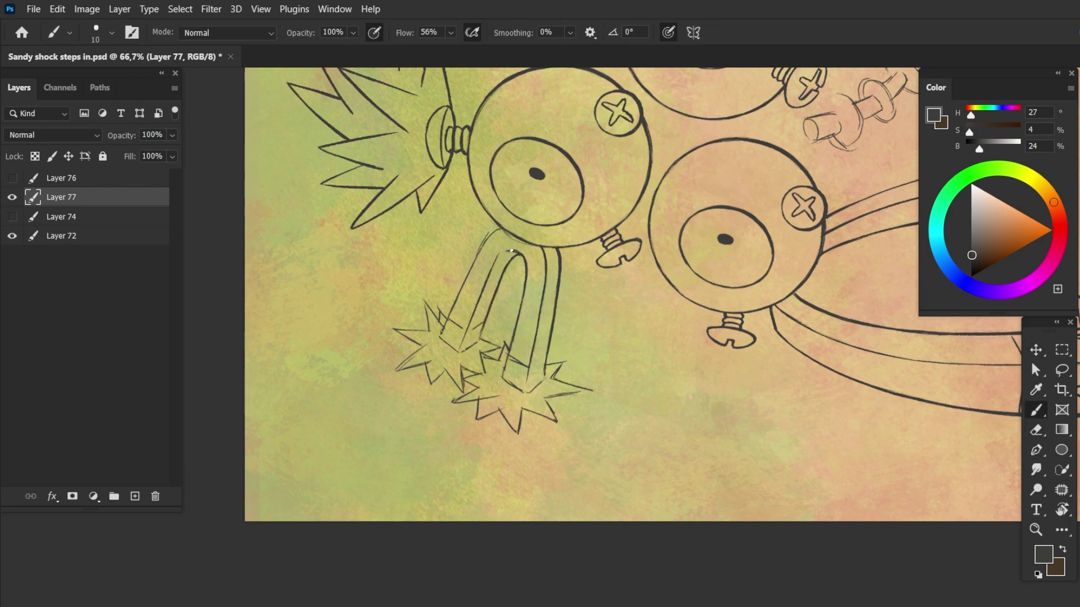
- Touch up the arm with the view rotated 90°, then reset the rotation to 0°
key("r")
mouse_move(490, 225)
left_mouse_down()
mouse_move(692, 260)
mouse_move(546, 274)
left_mouse_up()
key("e")
key("b")
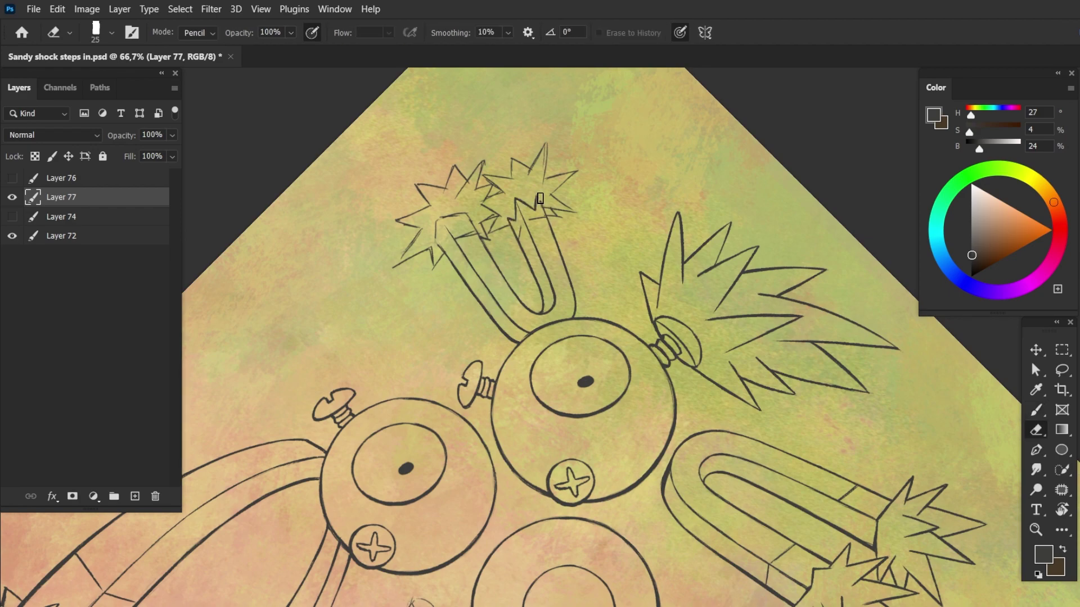
key("e")
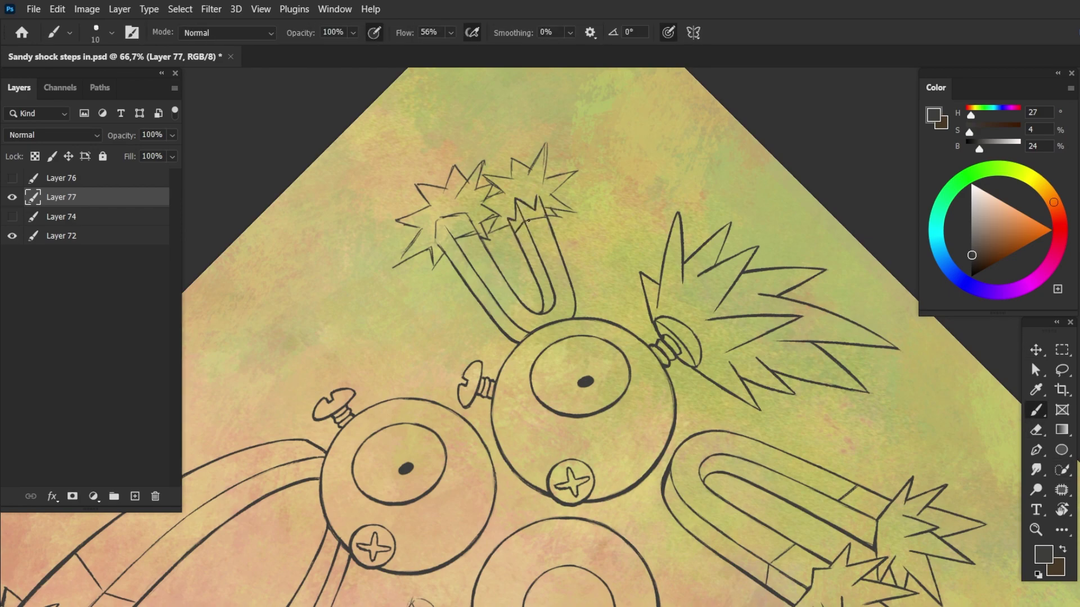
key("r")
left_click_drag(523, 235, 890, 313)
key("Escape")
key("b")
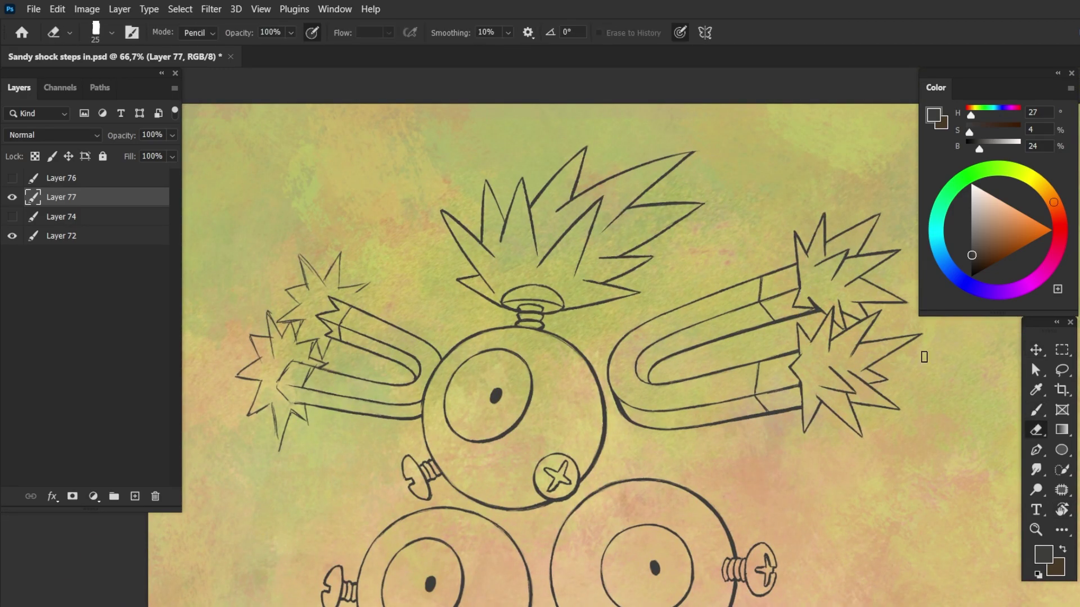
- Reposition the top Magnemite's left magnet using a lasso selection and Free Transform
left_click_drag(923, 356, 999, 343)
key("l")
mouse_move(487, 382)
left_mouse_down()
mouse_move(516, 351)
mouse_move(524, 285)
left_mouse_up()
key("ctrl+t")
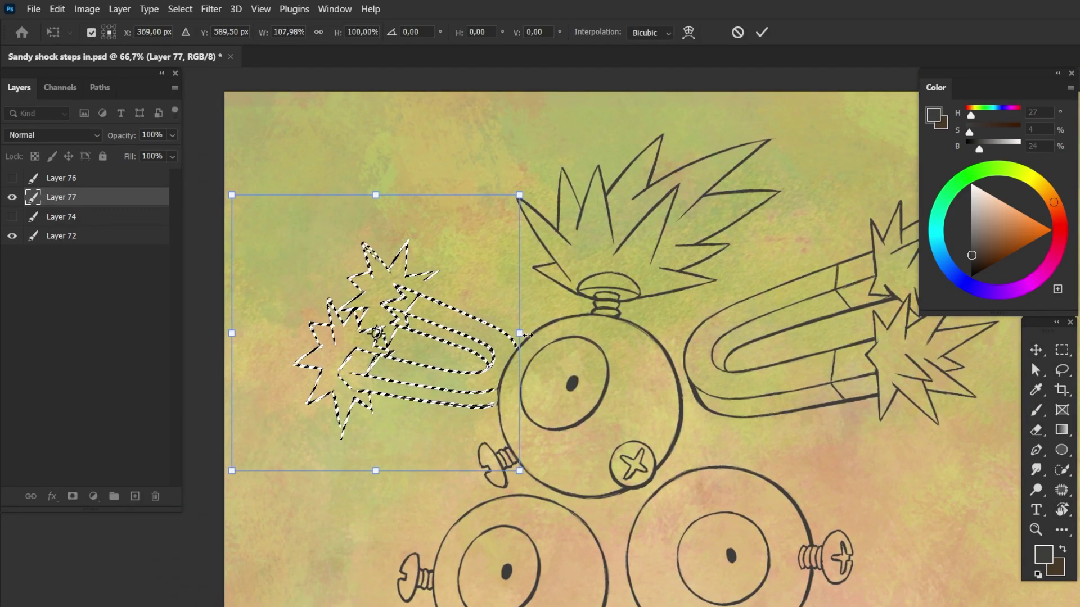
key("Return")
key("b")
- Redraw the upper-left spike of the magnet's spark stars, undoing the old strokes
left_click_drag(441, 266, 534, 301)
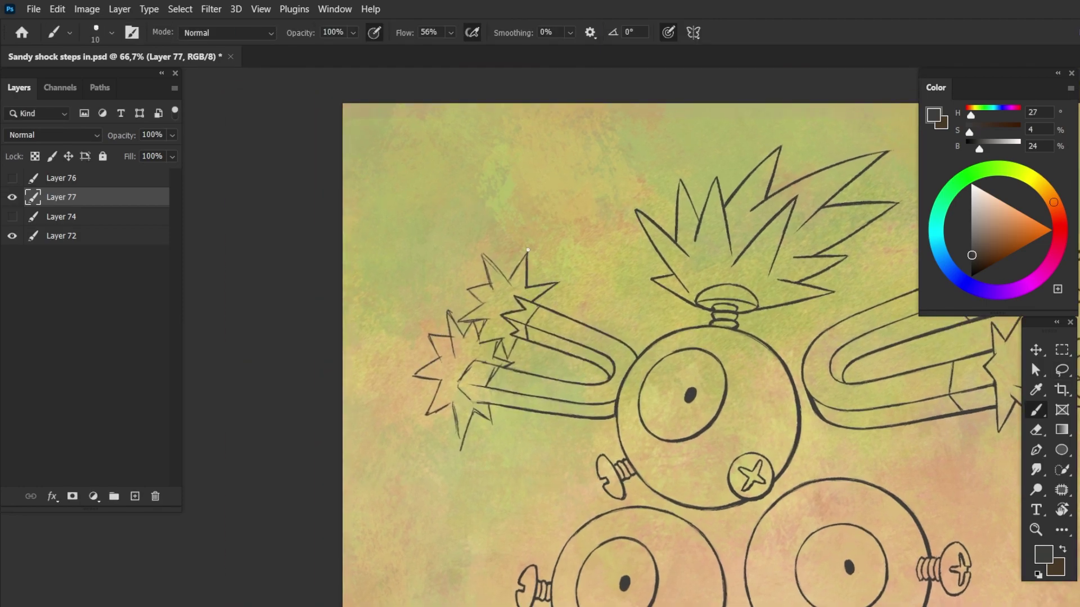
key("ctrl+z")
mouse_move(481, 246)
left_mouse_down()
mouse_move(492, 273)
mouse_move(559, 311)
mouse_move(568, 338)
mouse_move(589, 346)
mouse_move(565, 325)
left_mouse_up()
key("ctrl+z")
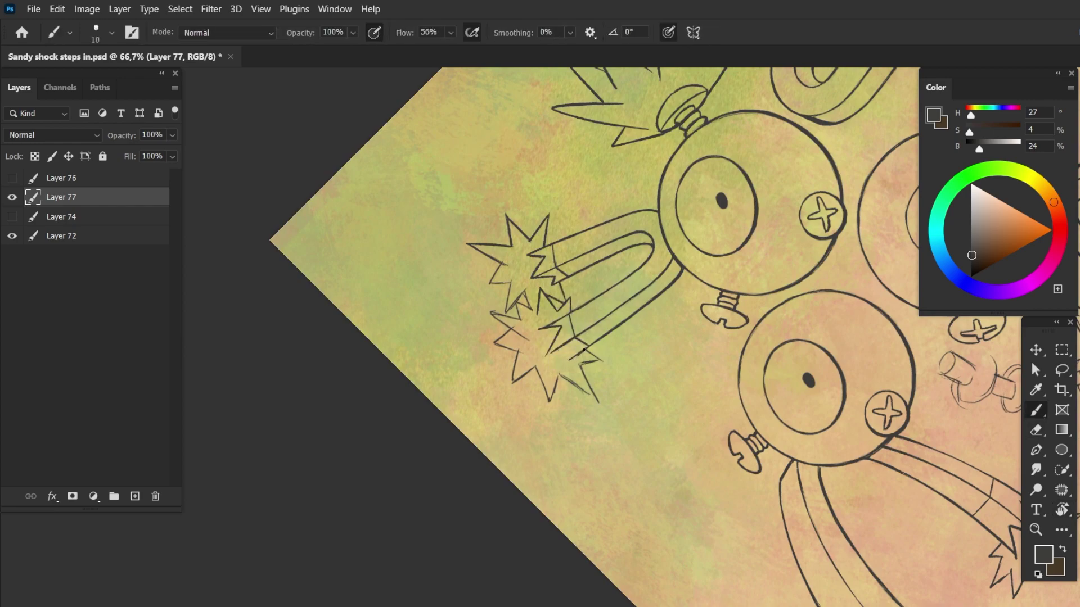
left_click_drag(611, 289, 591, 239)
key("e")
key("b")
key("ctrl+z")
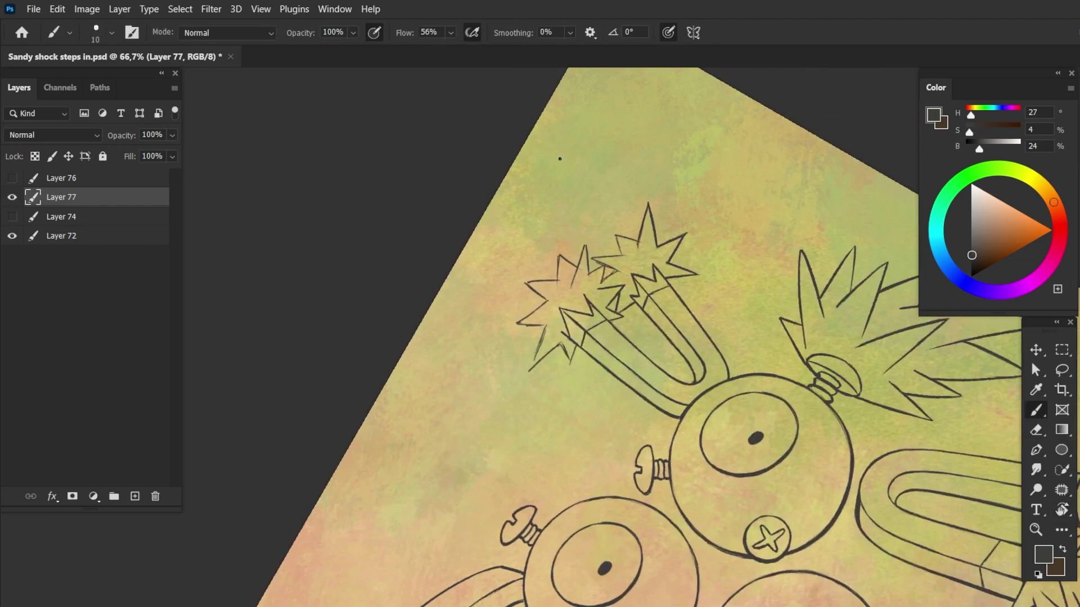
key("e")
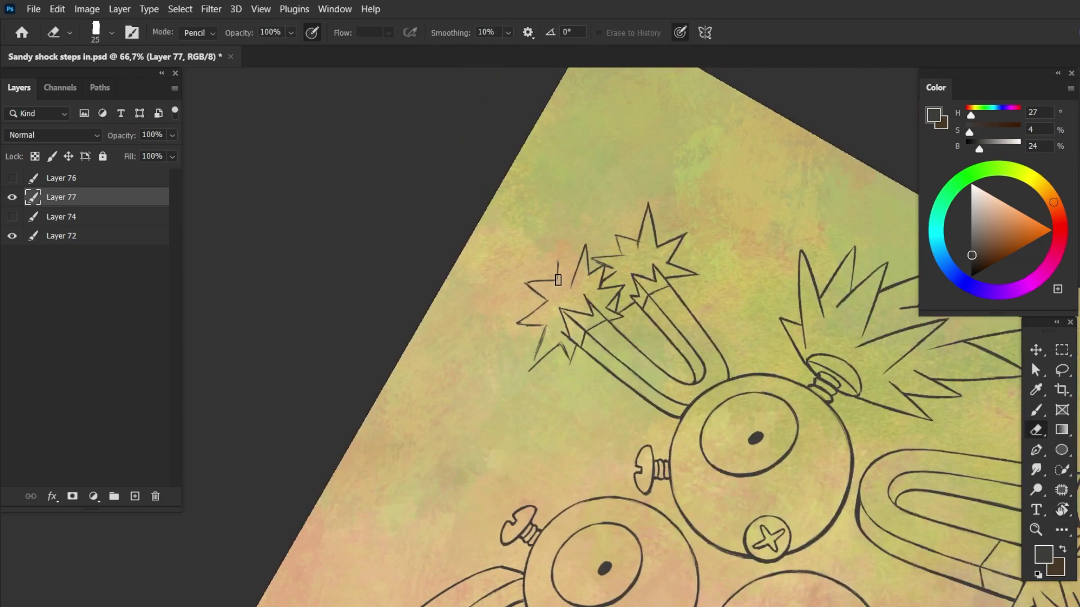
key("b")
key("ctrl+z")
key("r")
- Shift part of the spark spikes and touch them up in a view rotated about 40°
key("l")
mouse_move(529, 237)
left_mouse_down()
mouse_move(580, 360)
mouse_move(596, 341)
left_mouse_up()
key("v")
key("e")
key("b")
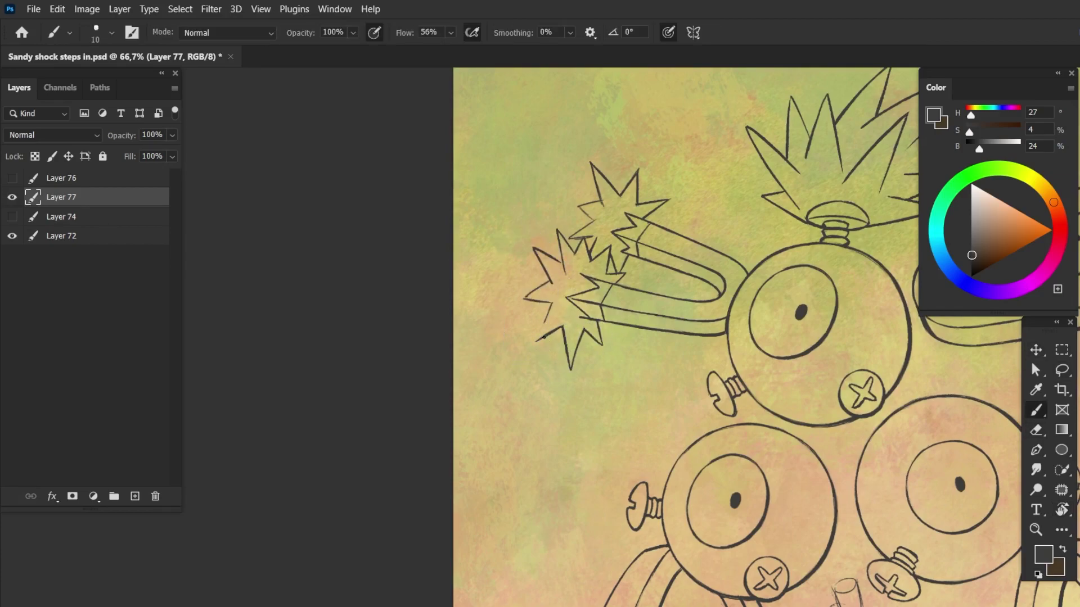
key("r")
left_click_drag(557, 292, 579, 294)
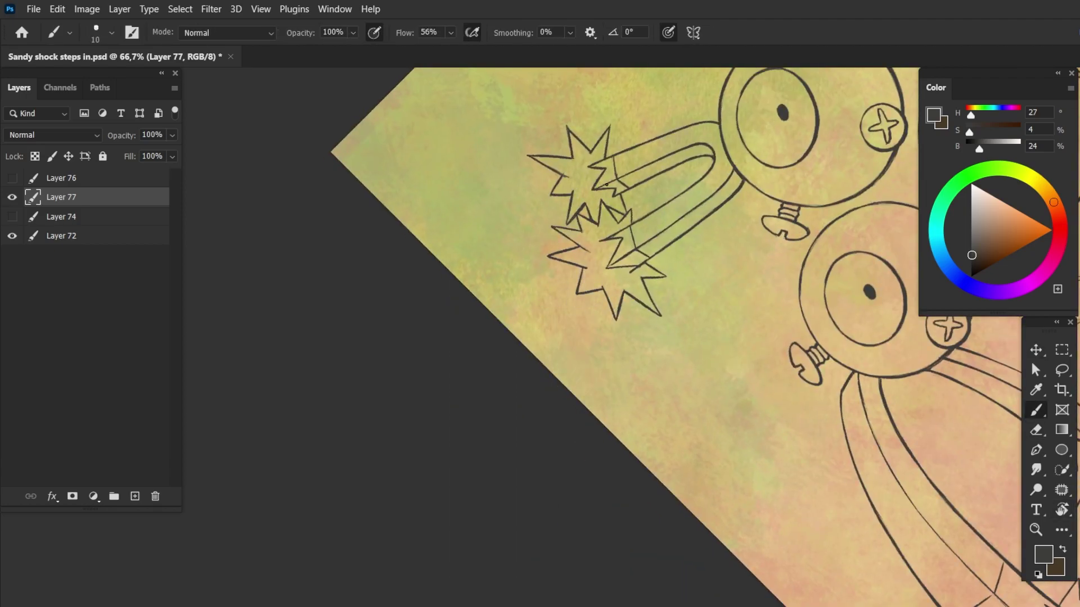
key("r")
- Erase and redraw spike lines with the view rotated about 90°
key("Escape")
key("e")
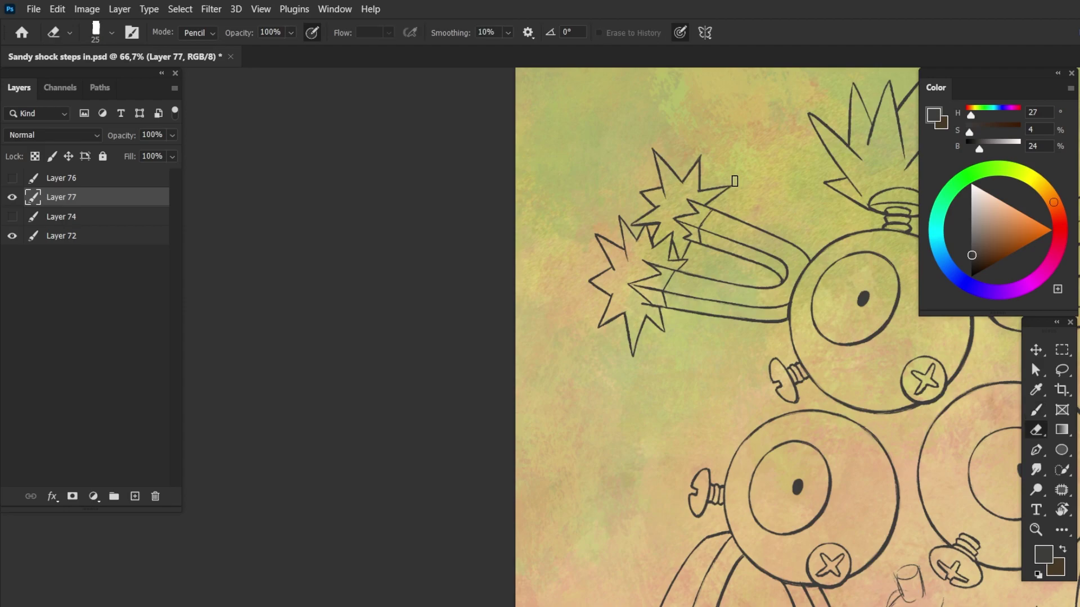
key("r")
left_click_drag(734, 181, 512, 230)
key("b")
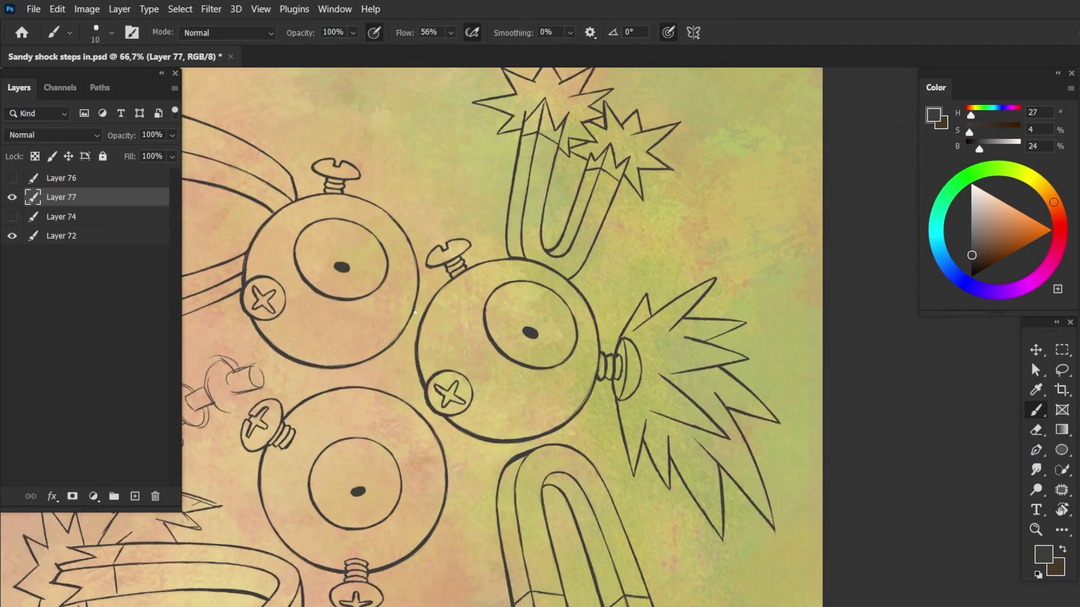
key("r")
- Adjust the eye ring and ink a row of small ovals beneath the top Magnemite's eye
key("Escape")
key("l")
key("v")
left_click_drag(568, 264, 648, 272)
key("ctrl+d")
key("b")
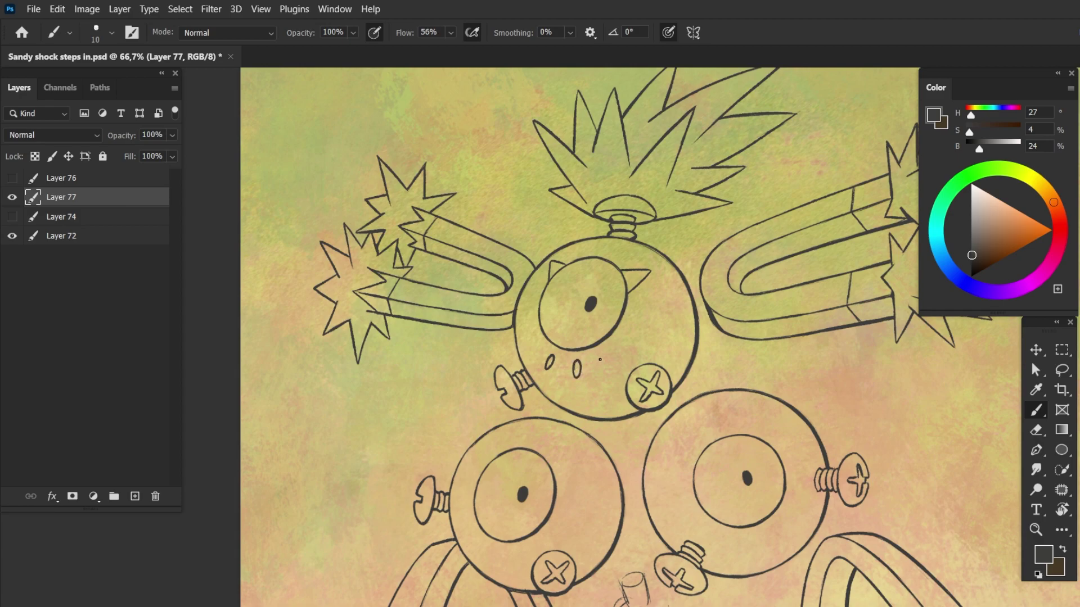
key("ctrl+0")
key("ctrl+plus")
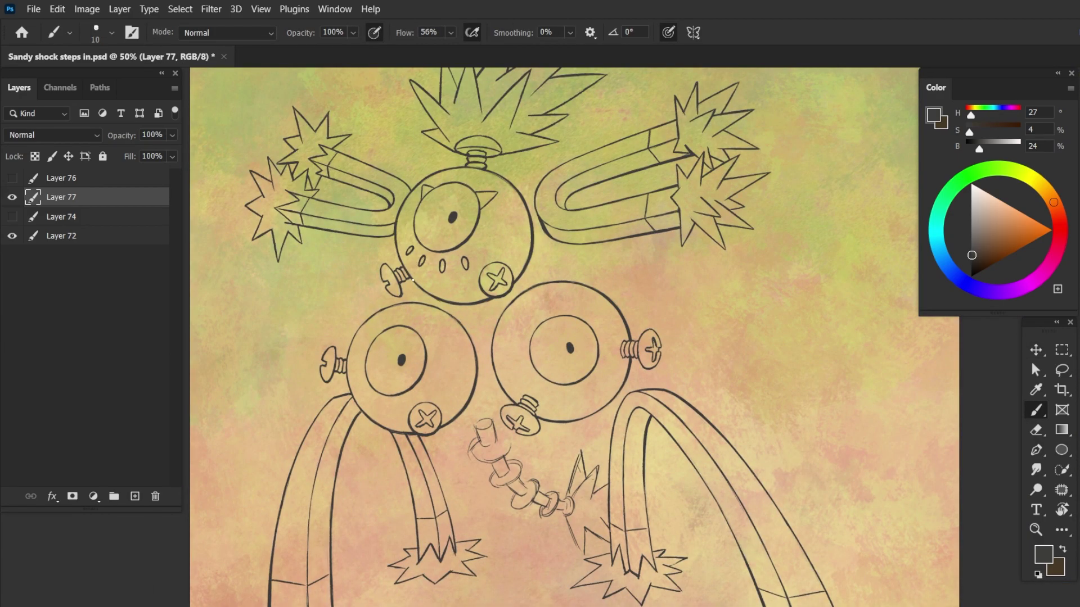
left_click_drag(412, 280, 565, 197)
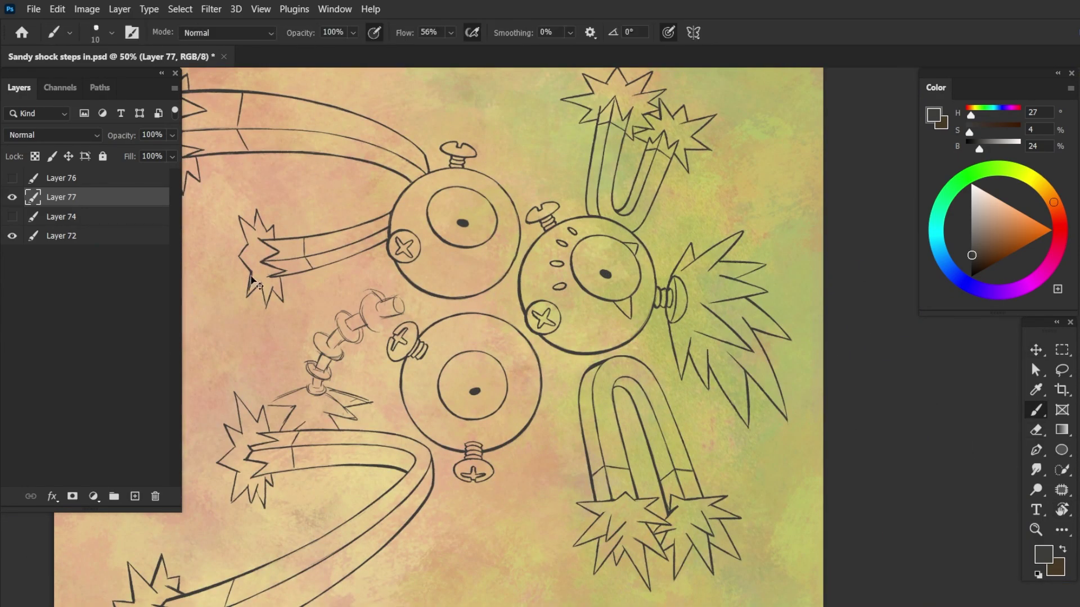
- Rotate the faint screw-chain sketch on Layer 77 by about 3.79°
key("r")
key("Escape")
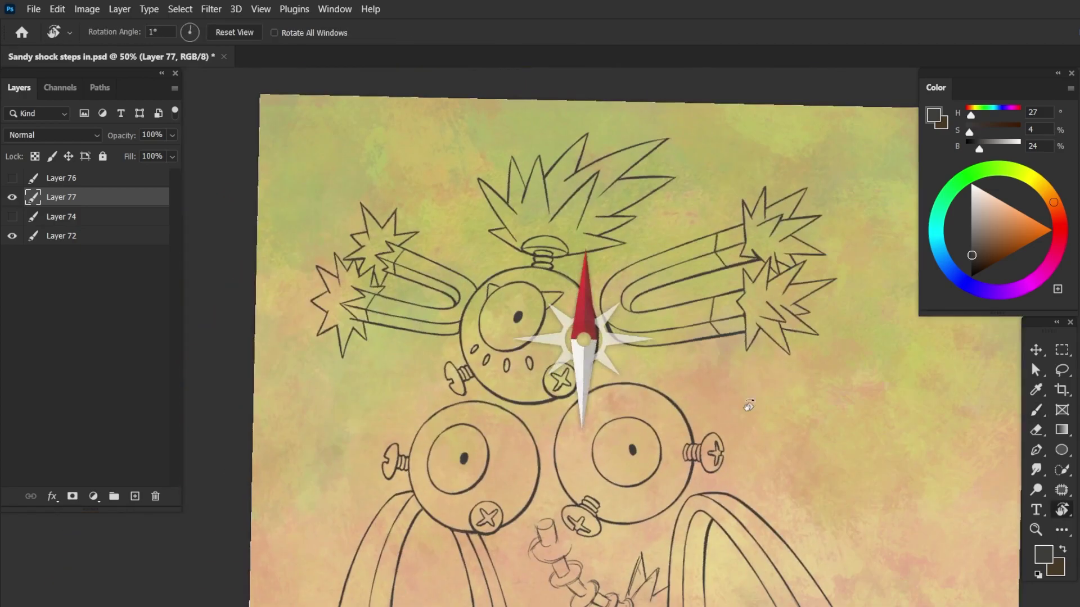
key("ctrl+0")
key("v")
left_click(842, 401)
scroll(847, 416, "up", 3)
key("l")
left_click_drag(411, 304, 596, 495)
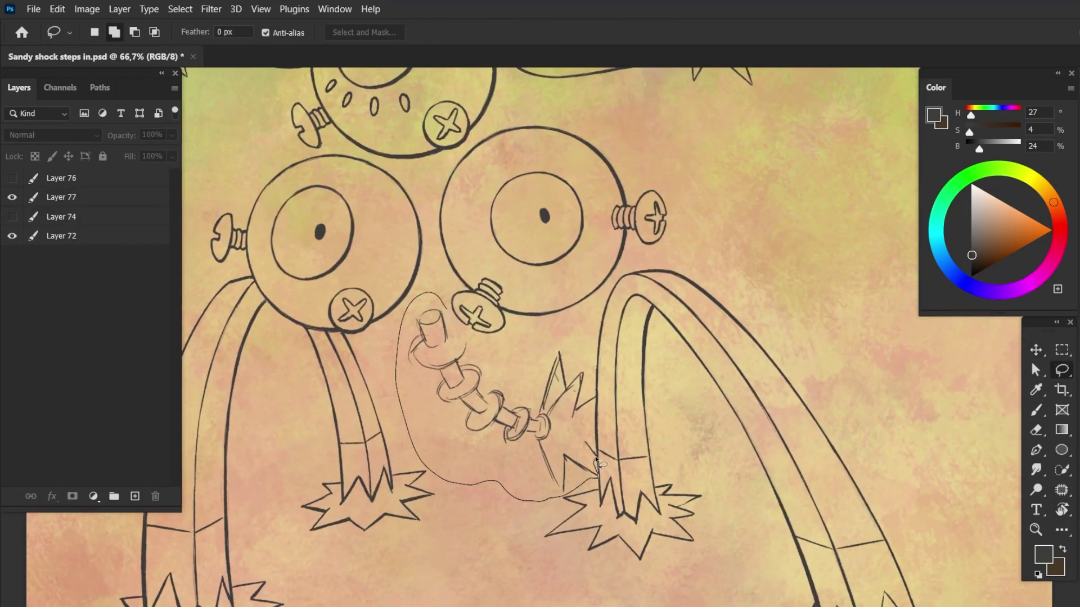
key("v")
left_click(61, 197)
key("ctrl+t")
left_click_drag(658, 301, 663, 315)
key("Return")
- Ink the bolt head edge, pin shaft, pin head and the chain's left ring at 100% zoom
key("l")
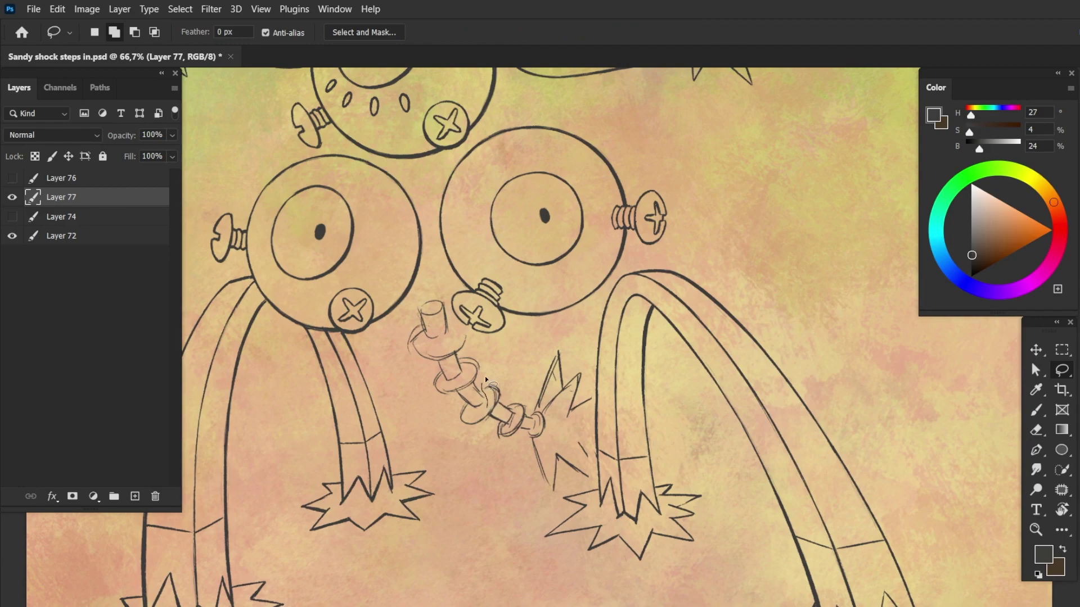
left_click_drag(485, 376, 508, 406)
key("v")
key("ctrl+d")
key("b")
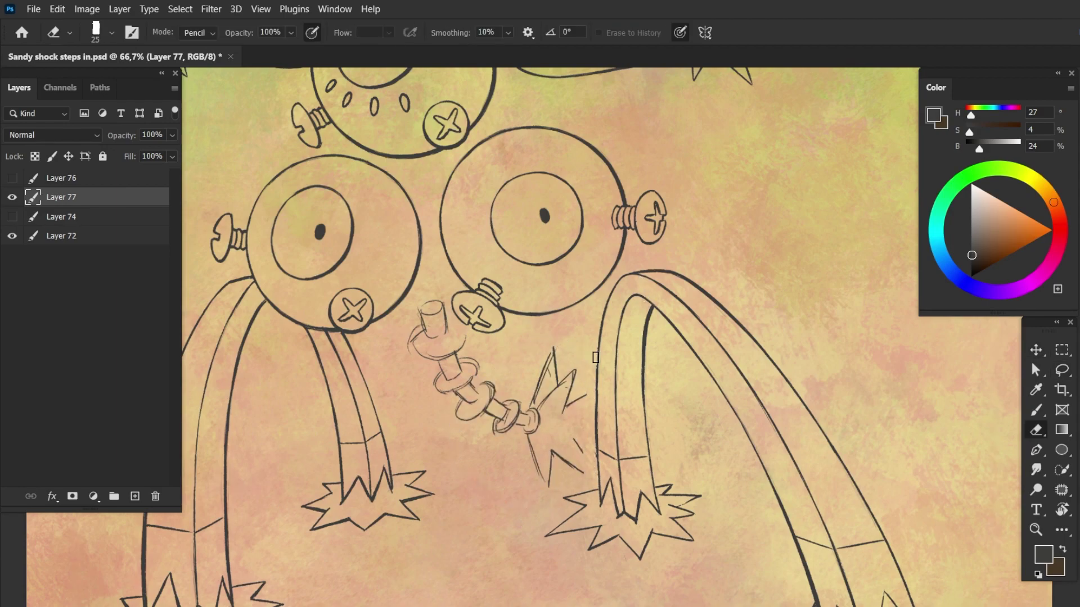
left_click_drag(428, 341, 526, 380)
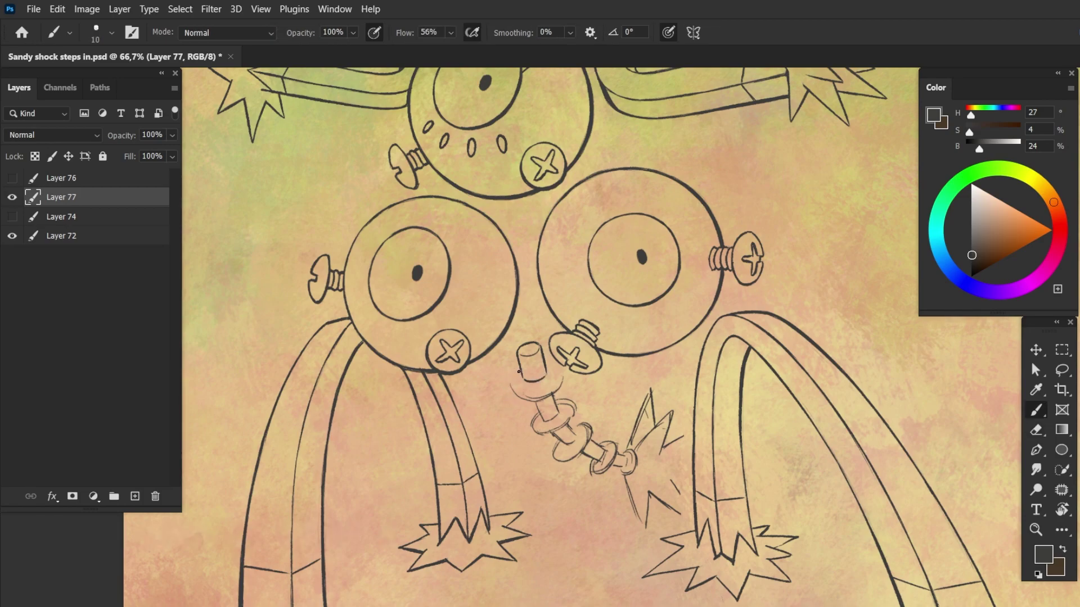
left_click_drag(565, 383, 668, 193)
key("ctrl+1")
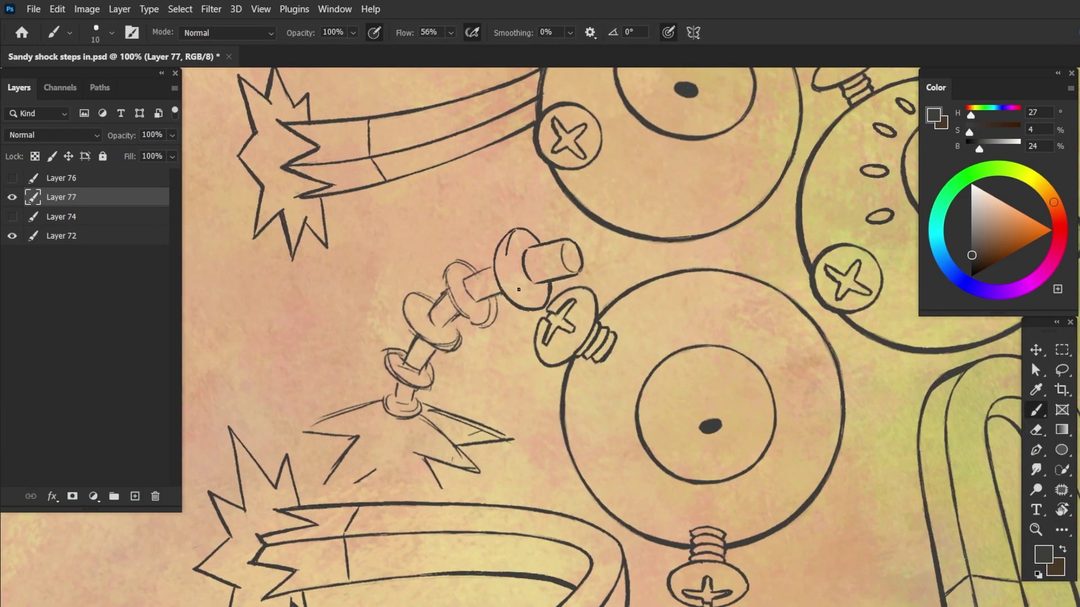
left_click_drag(509, 234, 527, 302)
mouse_move(470, 276)
left_mouse_down()
mouse_move(492, 265)
mouse_move(471, 297)
mouse_move(496, 292)
mouse_move(449, 274)
left_mouse_up()
key("e")
key("b")
left_click_drag(541, 302, 509, 296)
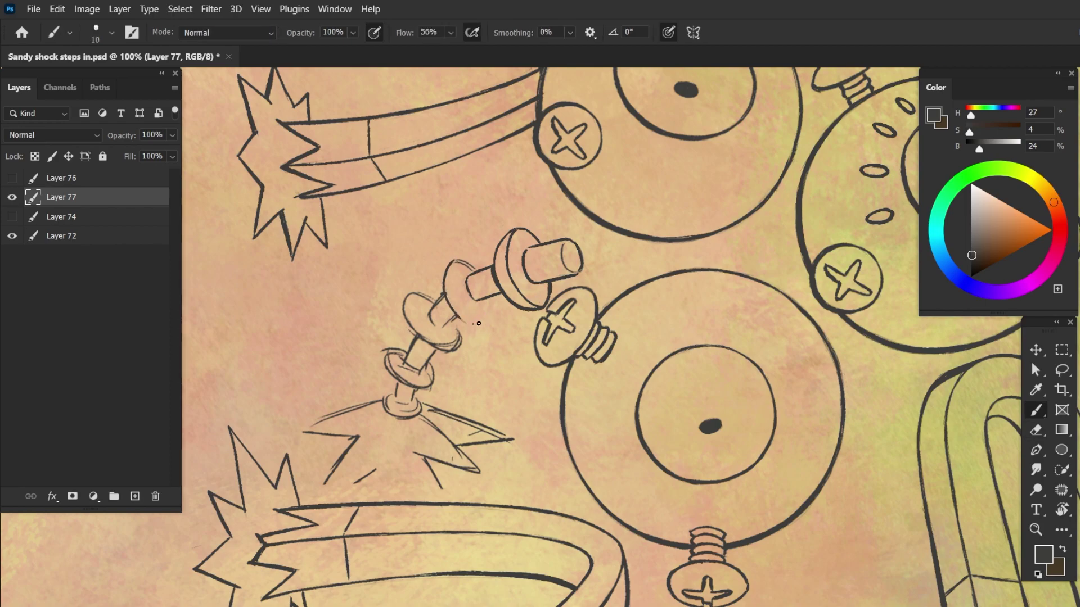
mouse_move(471, 264)
left_mouse_down()
mouse_move(476, 319)
mouse_move(563, 299)
left_mouse_up()
- Move the spark and pin end into a new position against the pin with Free Transform
key("r")
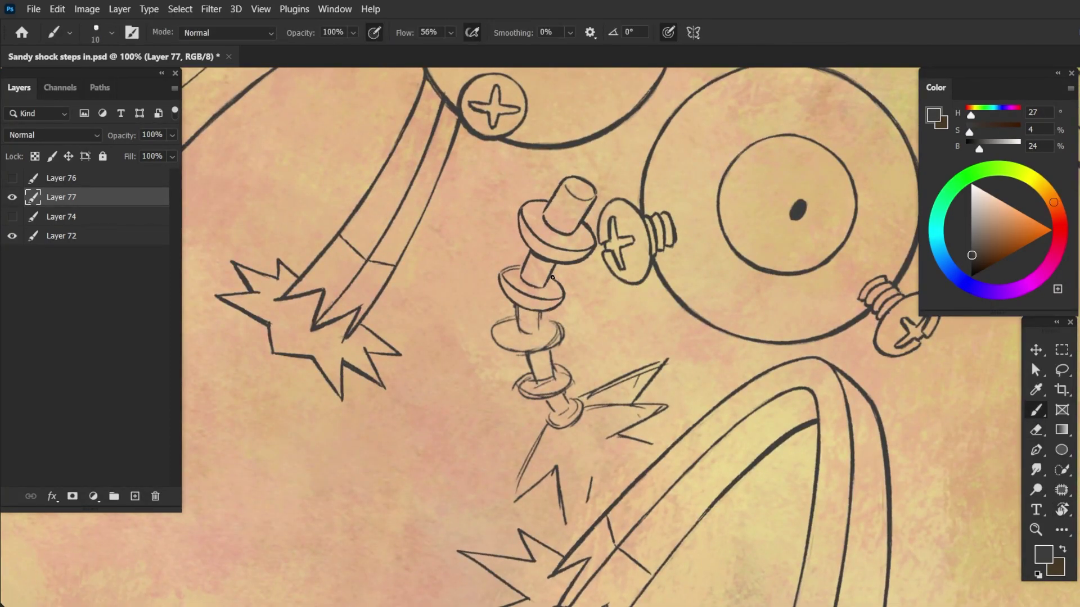
key("r")
left_click(301, 32)
key("l")
left_click_drag(479, 420, 481, 422)
key("ctrl+t")
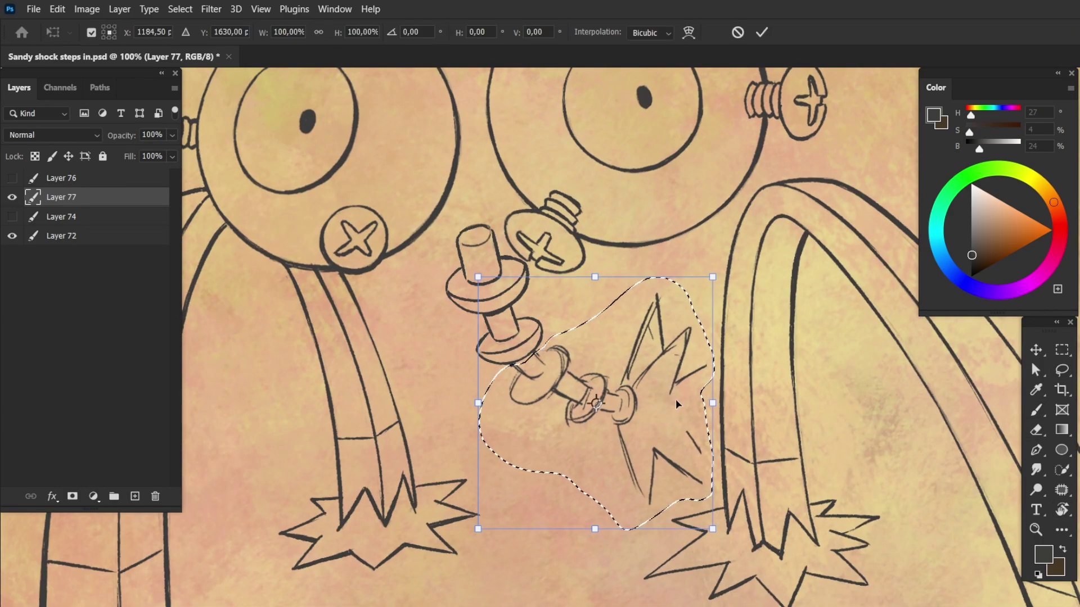
key("Return")
key("ctrl+d")
key("b")
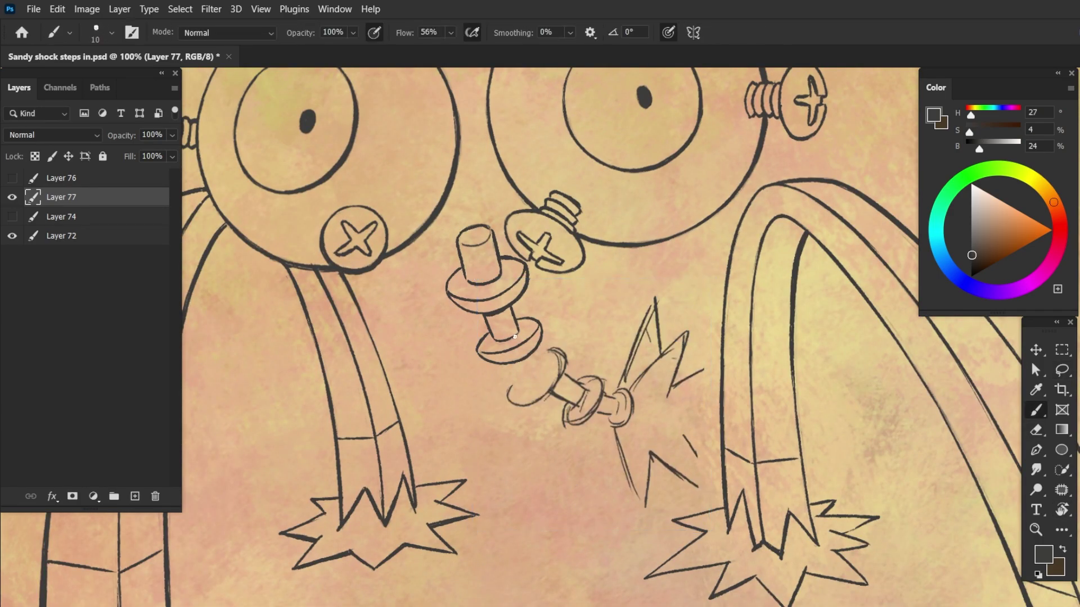
- Nudge the spark slightly left, erase the stray arc, and ink the pin's lower disc outline
key("l")
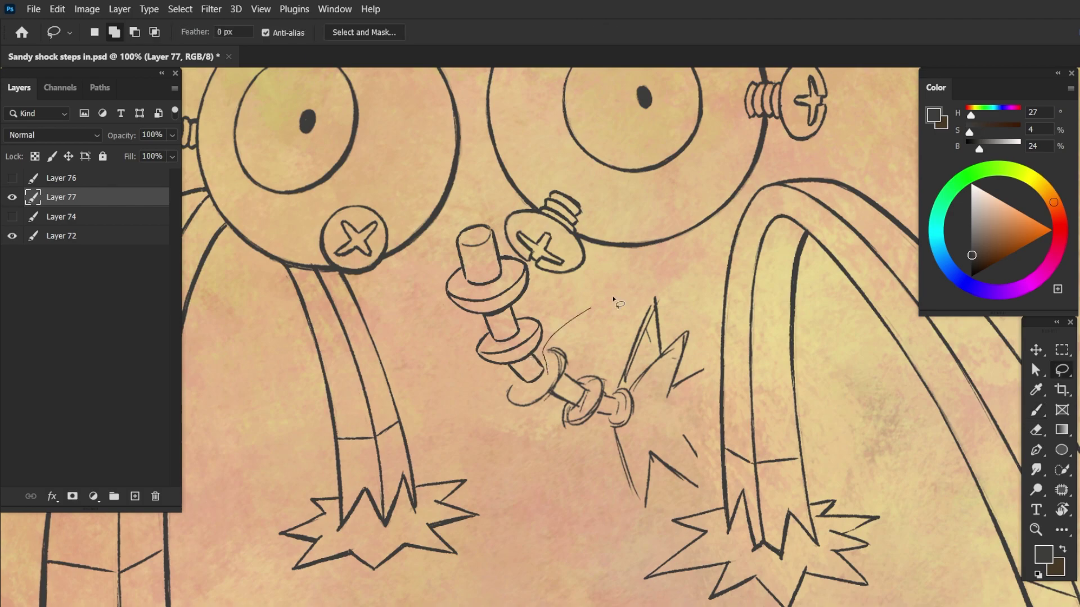
left_click_drag(562, 304, 501, 393)
left_click_drag(619, 393, 613, 397)
key("ctrl+d")
key("e")
left_click_drag(506, 394, 544, 393)
key("b")
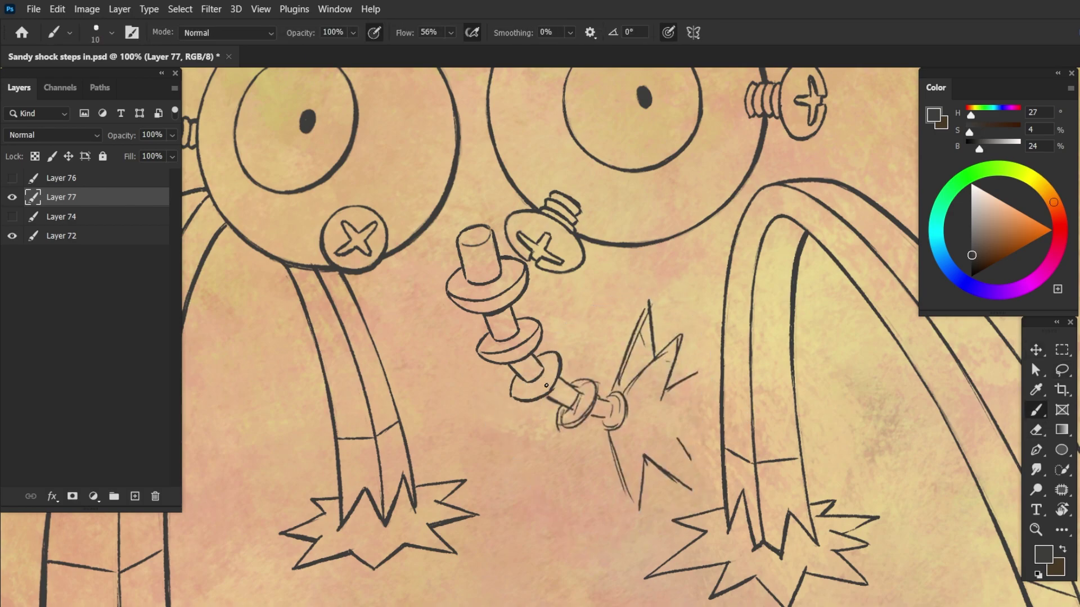
left_click_drag(560, 368, 520, 400)
- Shift the spark left again and redraw the pin-end cap and the curve at the pin tip
key("l")
left_click_drag(646, 304, 557, 490)
left_click_drag(647, 394, 643, 394, "ctrl")
key("ctrl+d")
key("e")
left_click_drag(568, 410, 585, 422)
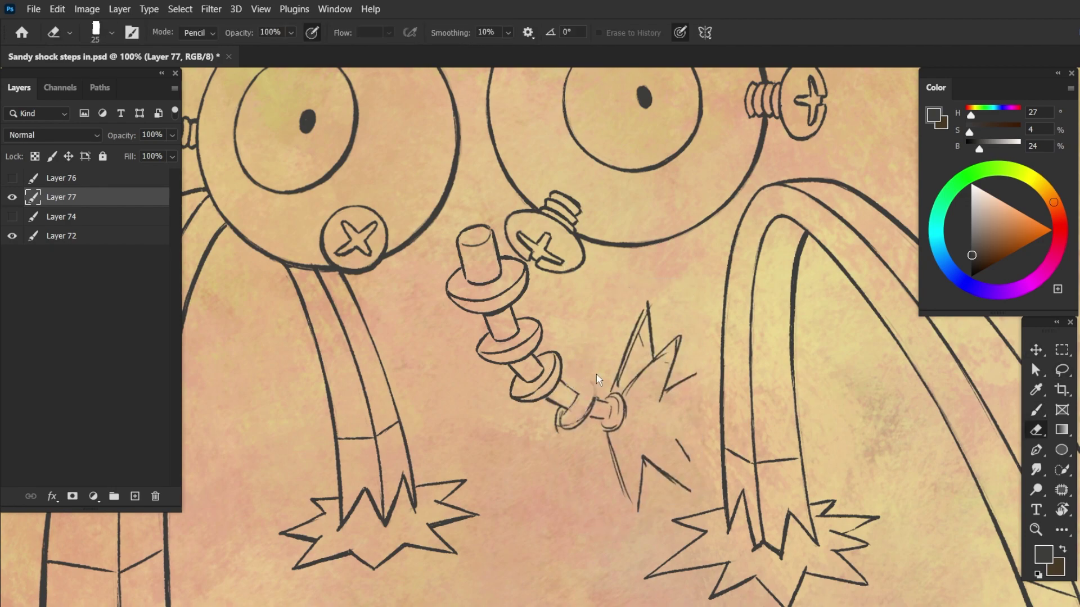
key("b")
left_click_drag(562, 383, 592, 395)
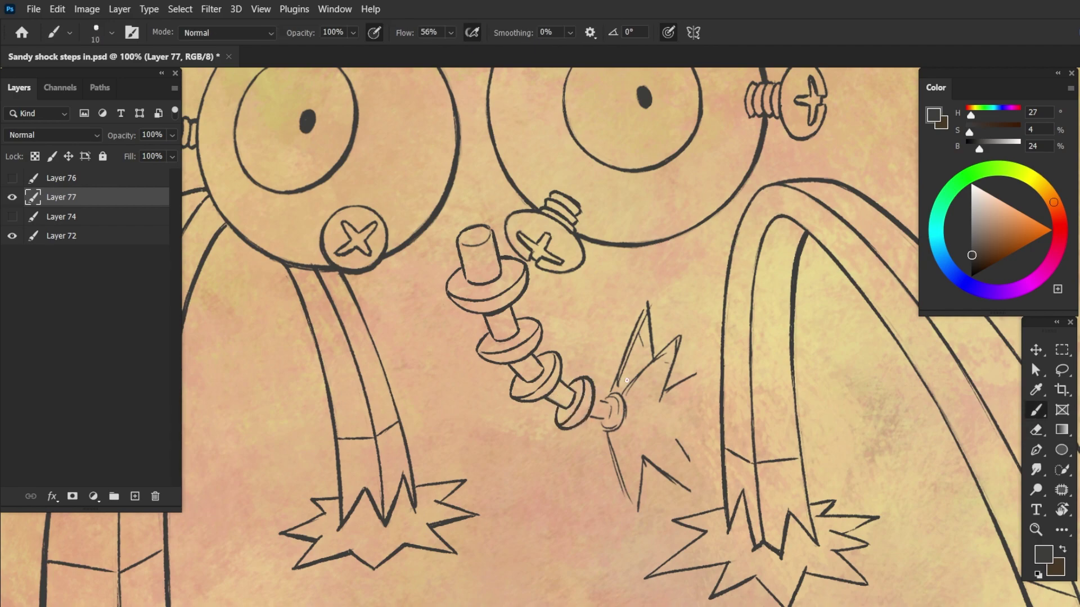
scroll(626, 381, "down", 2)
mouse_move(624, 388)
left_mouse_down()
mouse_move(633, 372)
mouse_move(623, 373)
left_mouse_up()
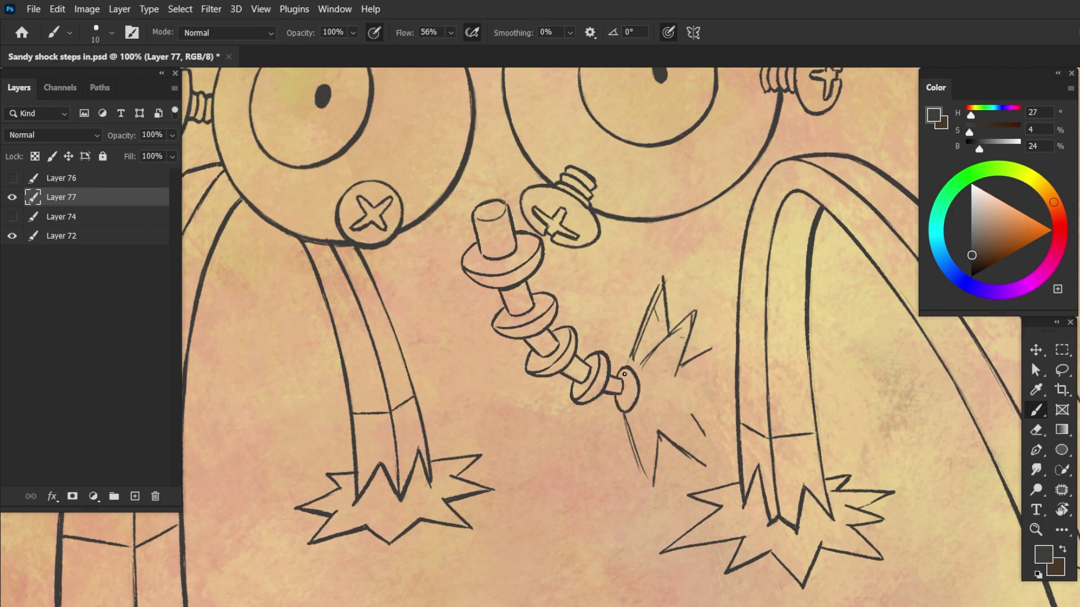
- Ink zigzag spikes on the spark while erasing the faint sketch lines inside it
left_click_drag(602, 318, 633, 349)
key("e")
mouse_move(663, 286)
left_mouse_down()
mouse_move(642, 351)
mouse_move(703, 306)
mouse_move(680, 360)
left_mouse_up()
key("b")
key("e")
key("b")
mouse_move(703, 305)
left_mouse_down()
mouse_move(683, 365)
mouse_move(653, 284)
left_mouse_up()
left_click_drag(591, 311, 555, 361)
- Clear the faint sketch below the spark and ink its lower spikes
key("e")
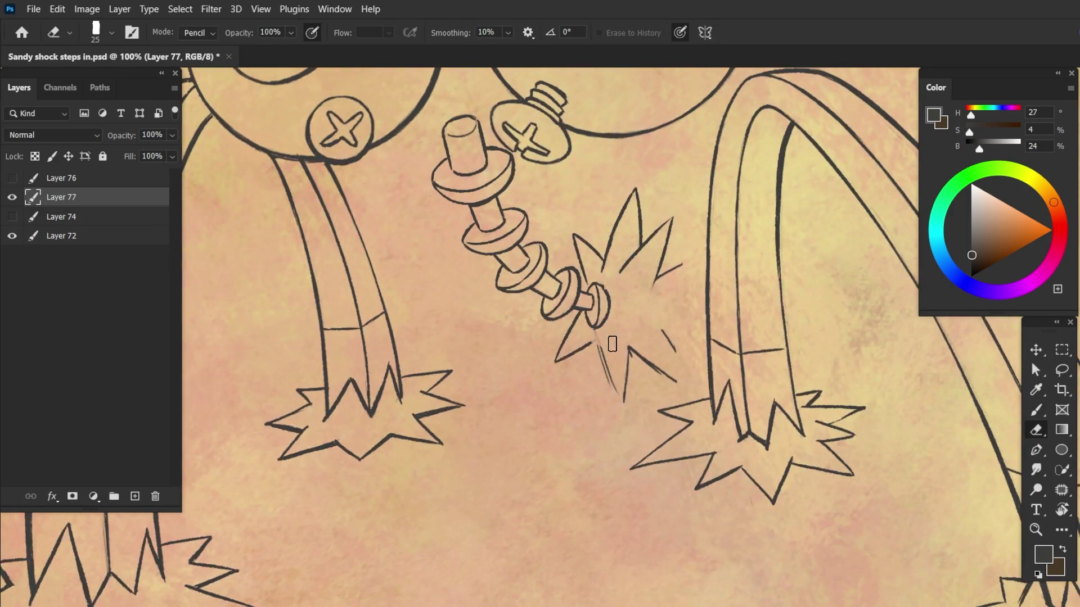
key("b")
key("e")
key("b")
left_click_drag(609, 394, 623, 343)
key("e")
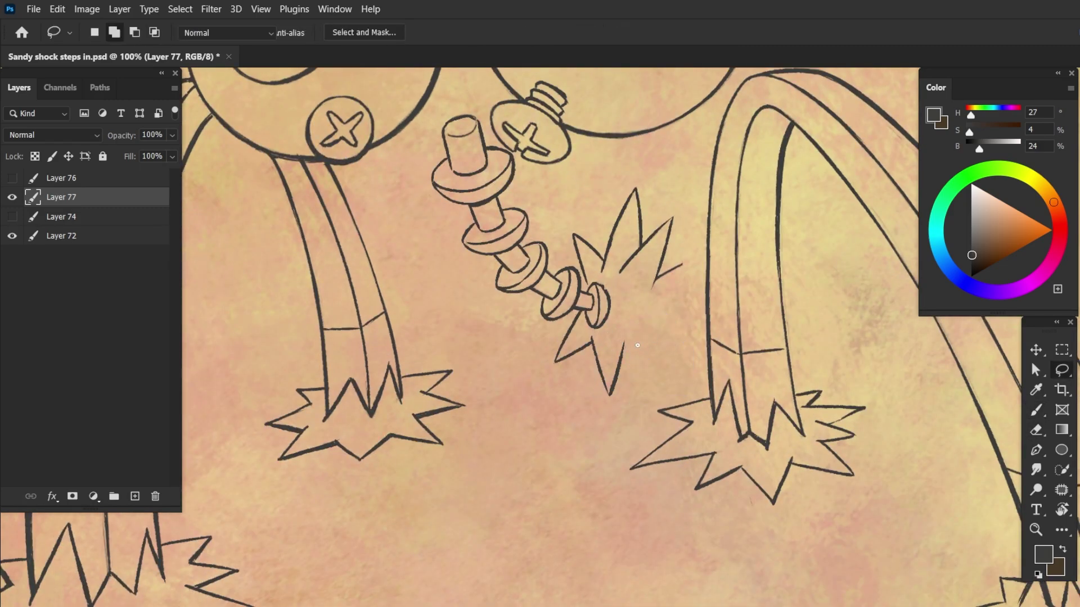
key("b")
mouse_move(678, 371)
left_mouse_down()
mouse_move(643, 307)
mouse_move(543, 313)
left_mouse_up()
- Add a short stroke to the spark in a tilted view, then restore the upright 100% view
key("r")
mouse_move(528, 233)
left_mouse_down()
mouse_move(538, 193)
mouse_move(601, 262)
left_mouse_up()
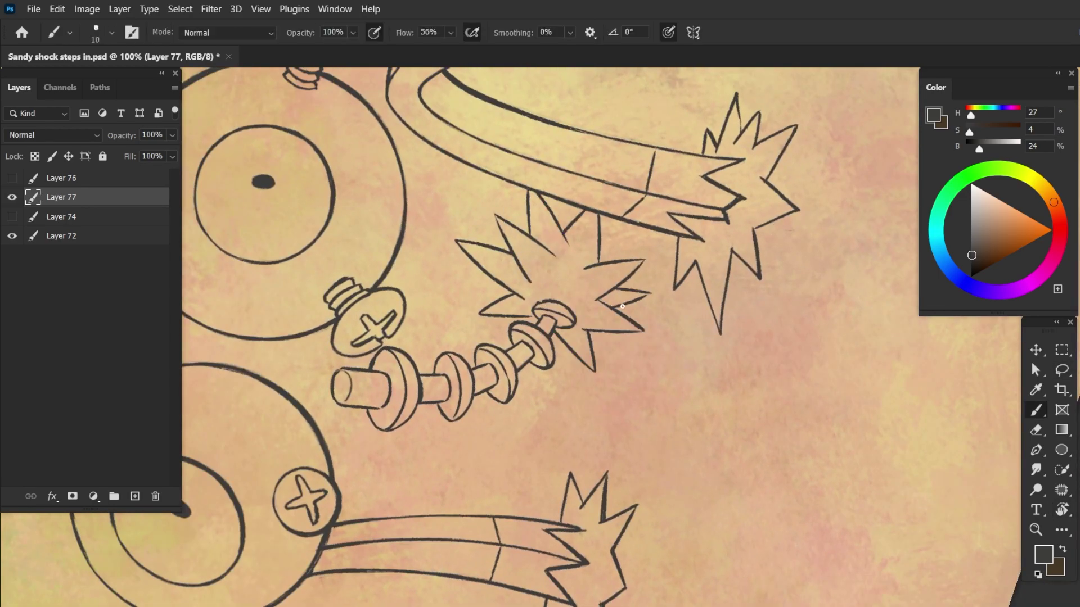
key("r")
key("Escape")
key("ctrl+minus")
key("ctrl+plus")
key("b")
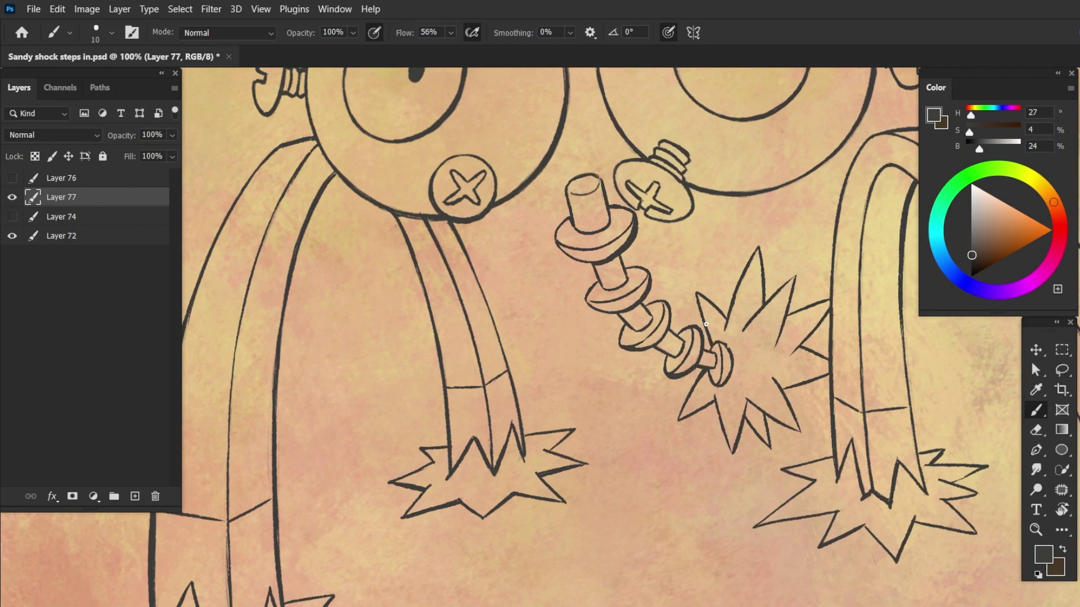
- Ink a spike on the right leg's spark
left_click_drag(822, 378, 681, 291)
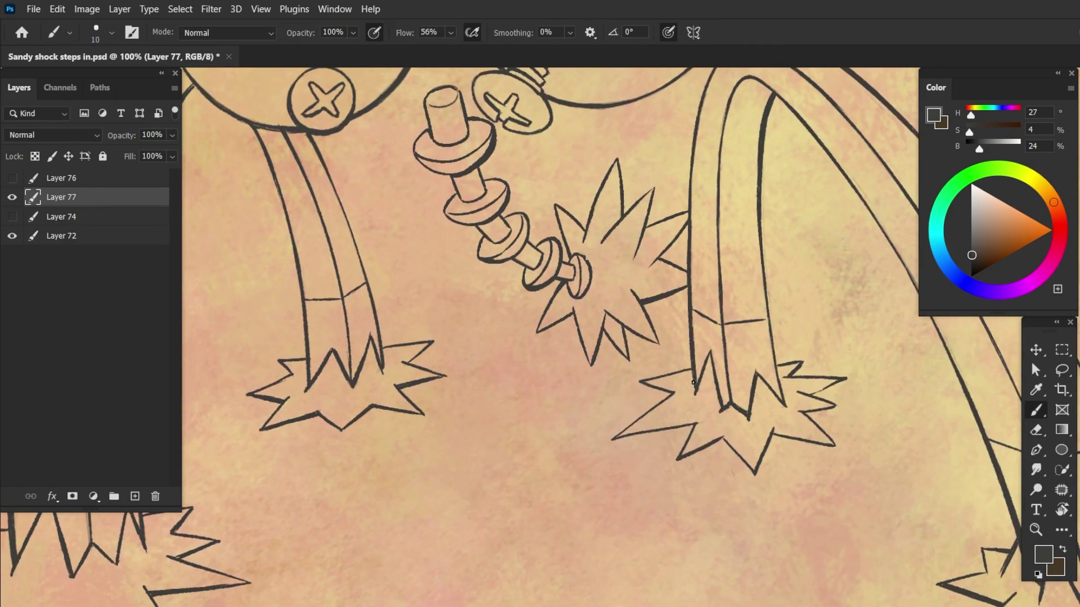
left_click_drag(748, 419, 757, 374)
key("e")
key("b")
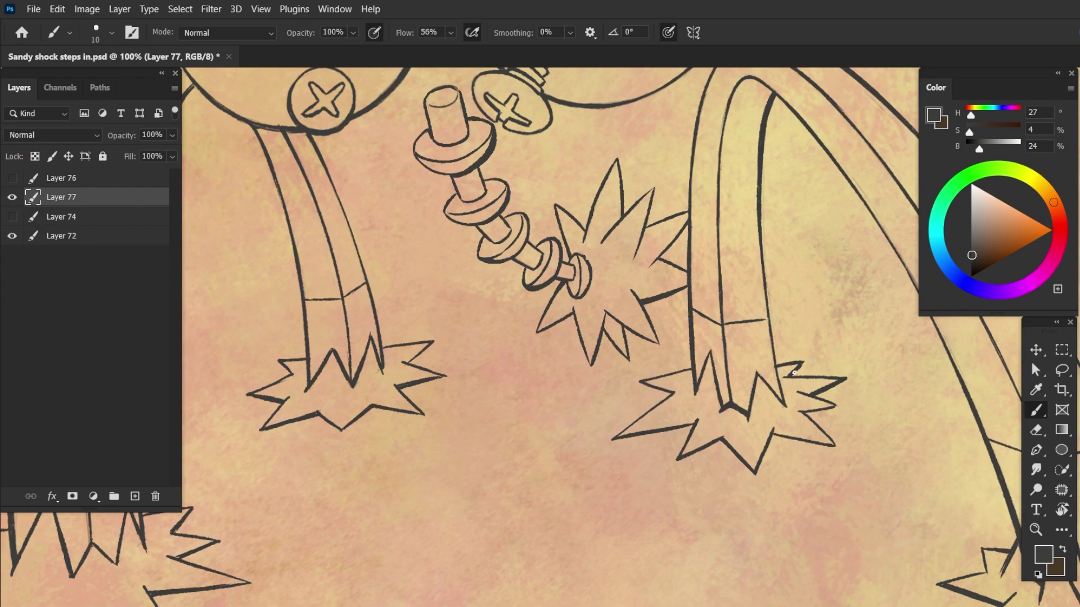
- Pan across the lineart to review the left leg's spark, middle legs, eyes and screws
left_click_drag(380, 362, 678, 368)
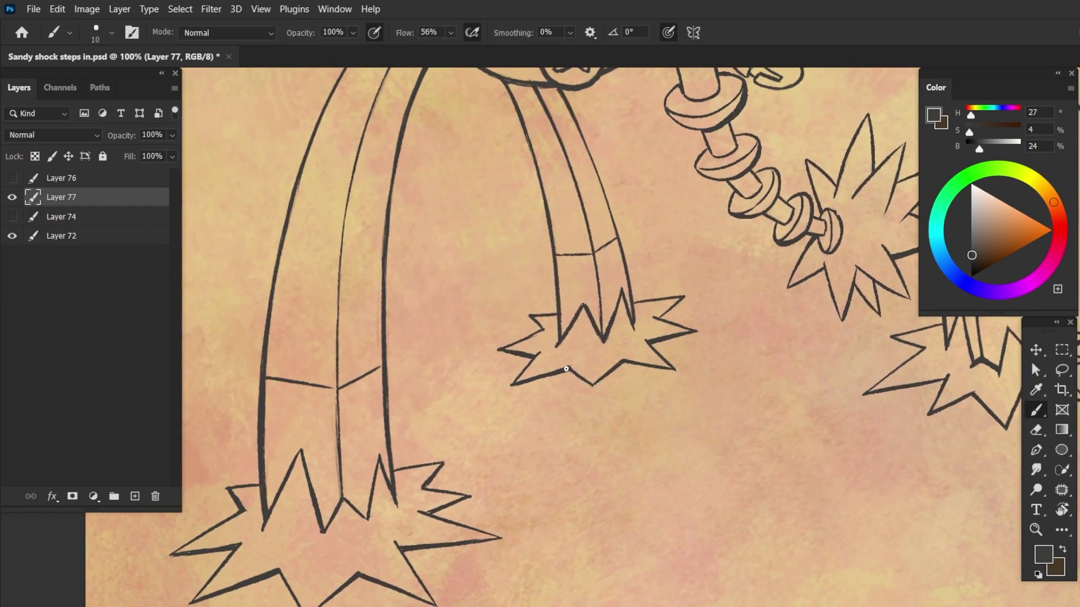
left_click_drag(325, 535, 387, 420)
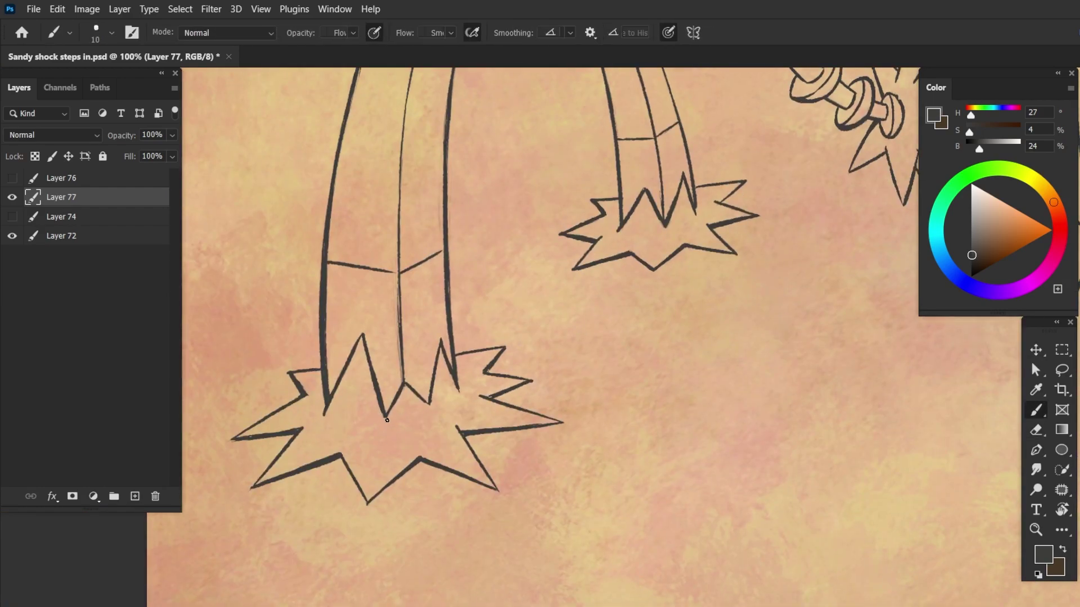
mouse_move(487, 373)
left_mouse_down()
mouse_move(508, 292)
mouse_move(682, 379)
left_mouse_up()
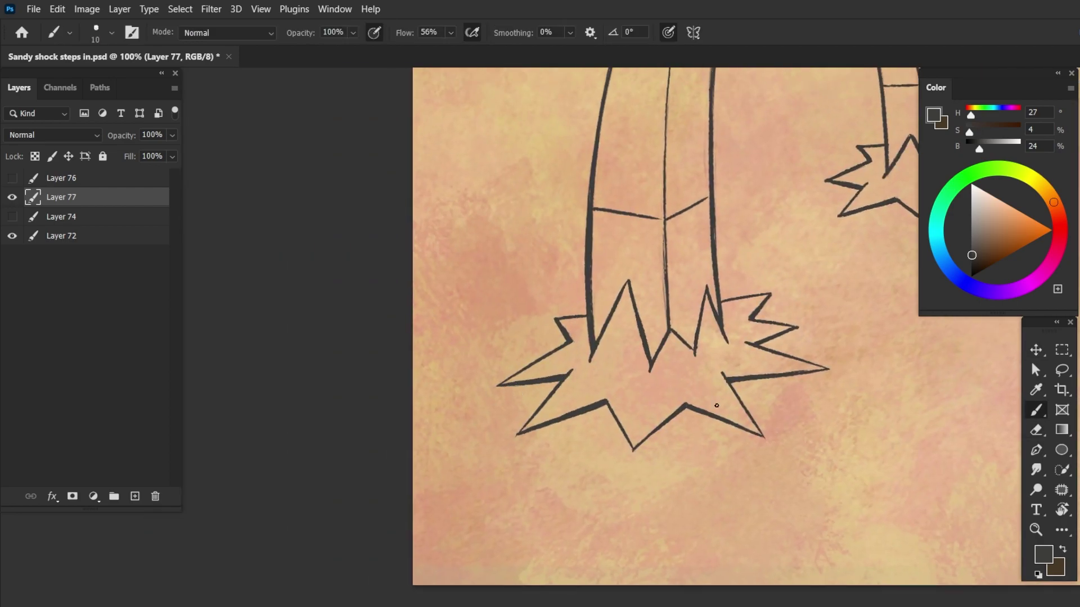
left_click_drag(646, 414, 445, 499)
key("e")
key("b")
left_click_drag(459, 317, 313, 424)
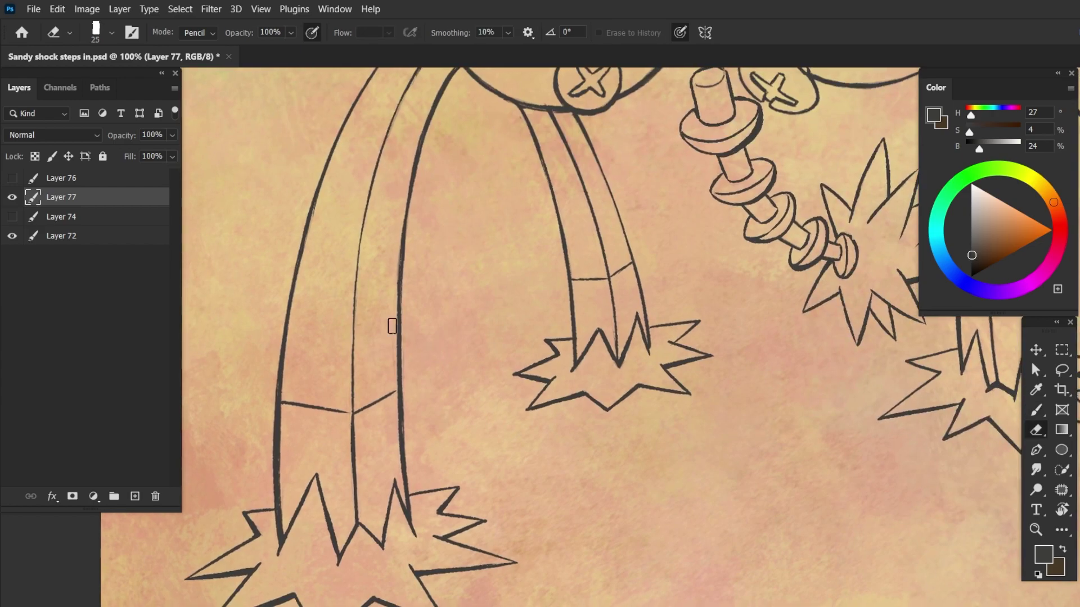
mouse_move(427, 62)
left_mouse_down()
mouse_move(369, 200)
mouse_move(497, 271)
left_mouse_up()
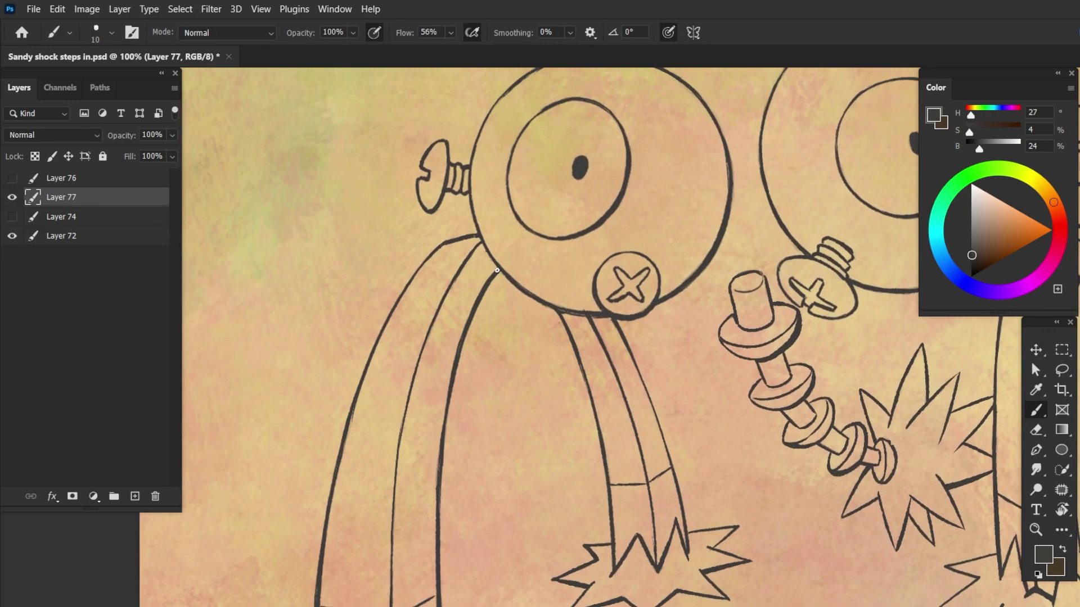
left_click_drag(446, 242, 682, 241)
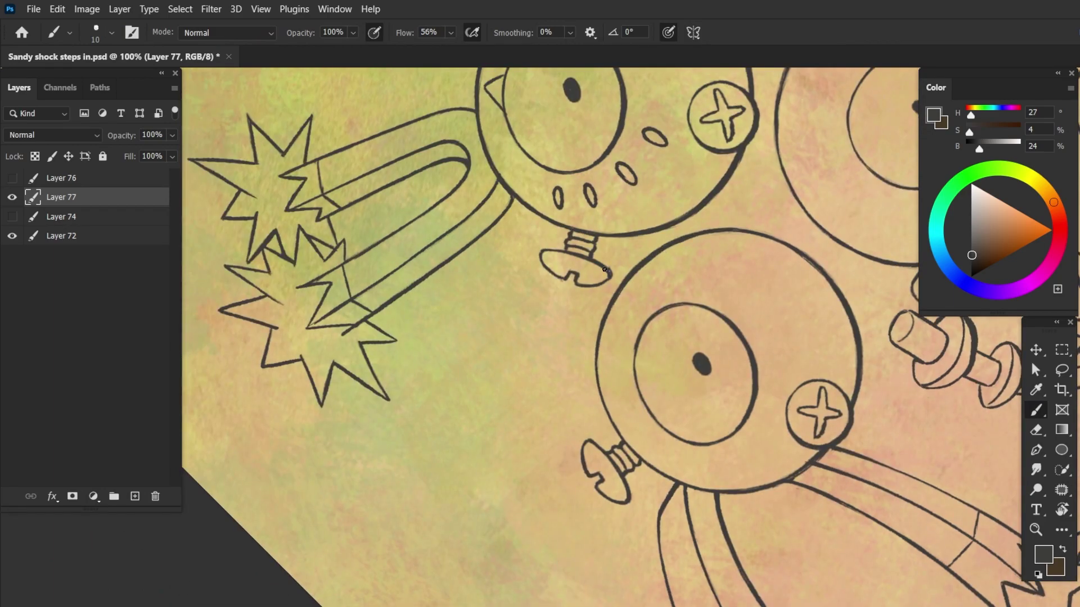
- Scroll and rotate the view, turning the drawing roughly upside down to inspect it
key("e")
scroll(641, 354, "down", 3)
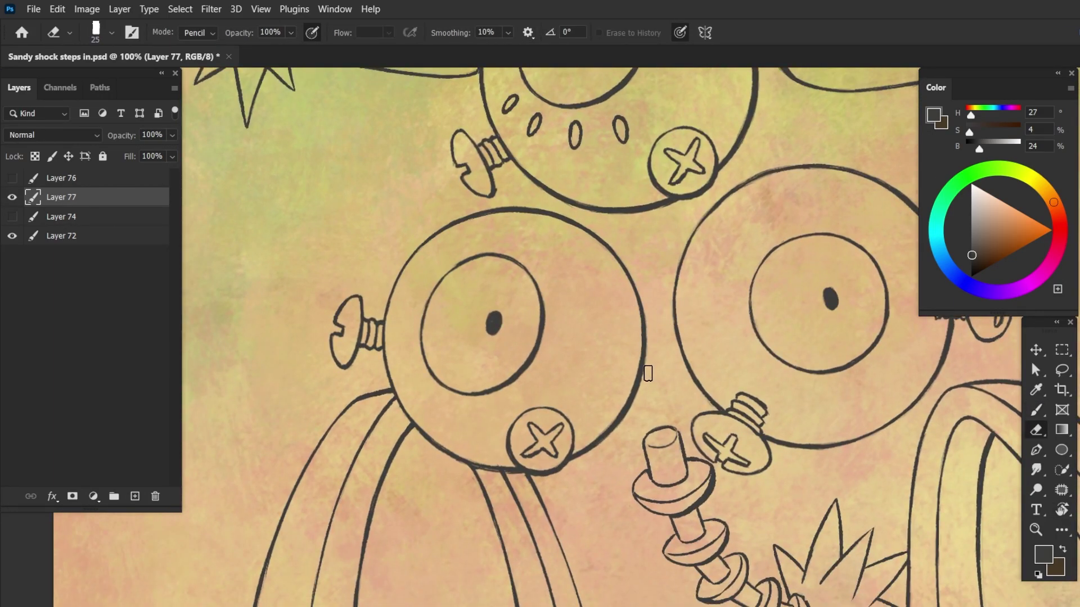
key("b")
scroll(656, 360, "down", 2)
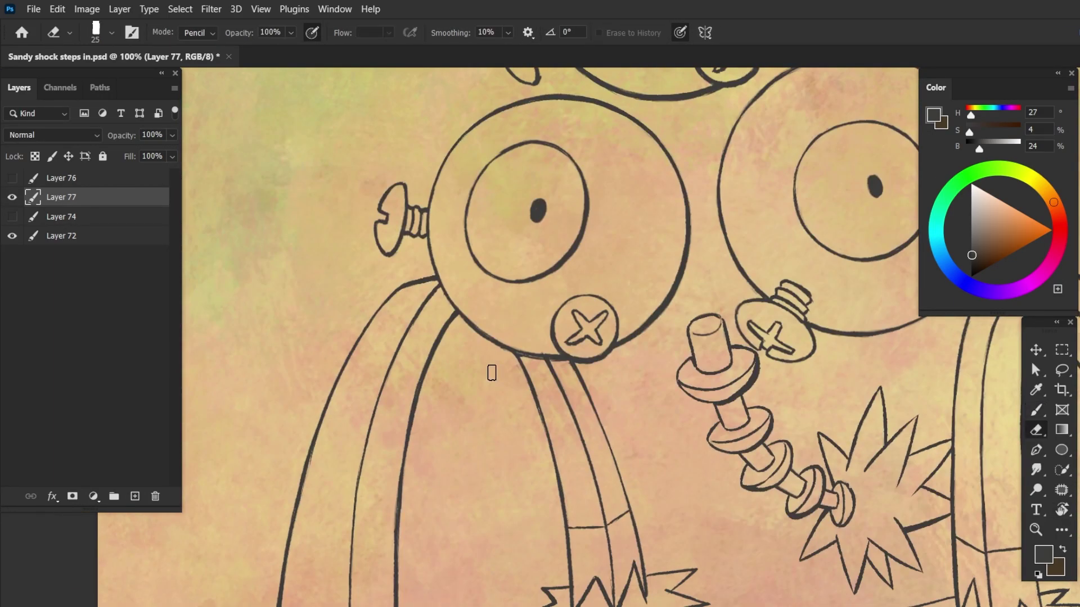
scroll(520, 359, "left", 3)
scroll(599, 262, "right", 7)
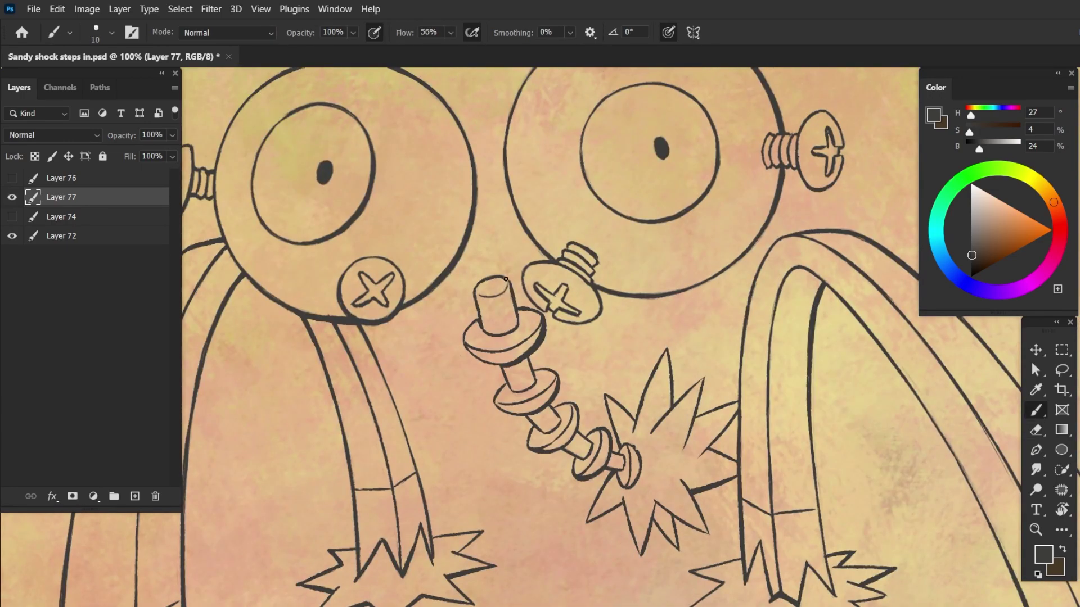
scroll(622, 120, "up", 3)
left_click_drag(622, 120, 554, 284)
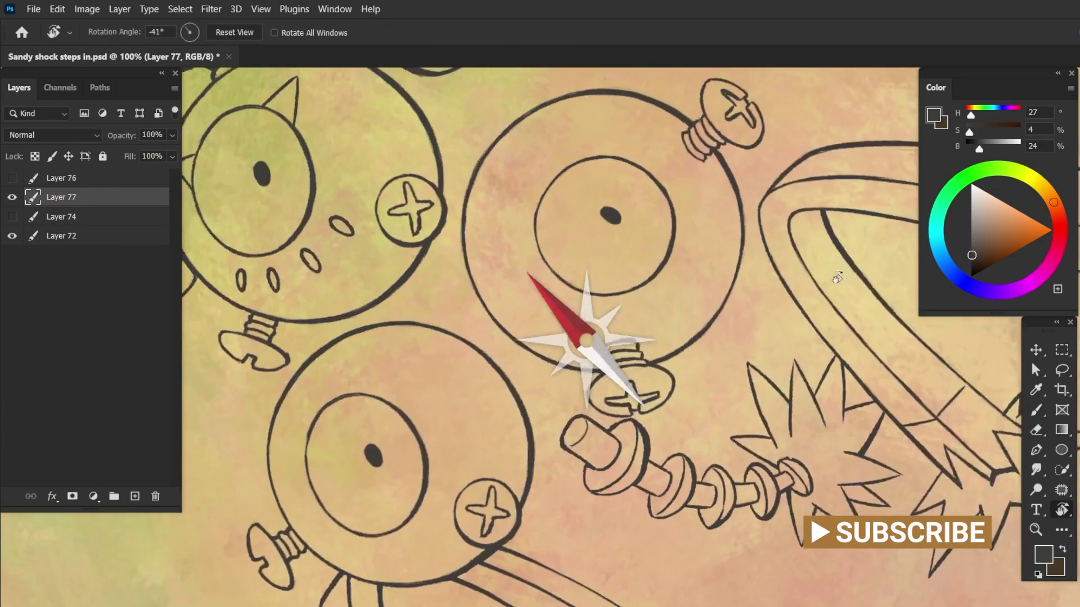
scroll(781, 280, "up", 3)
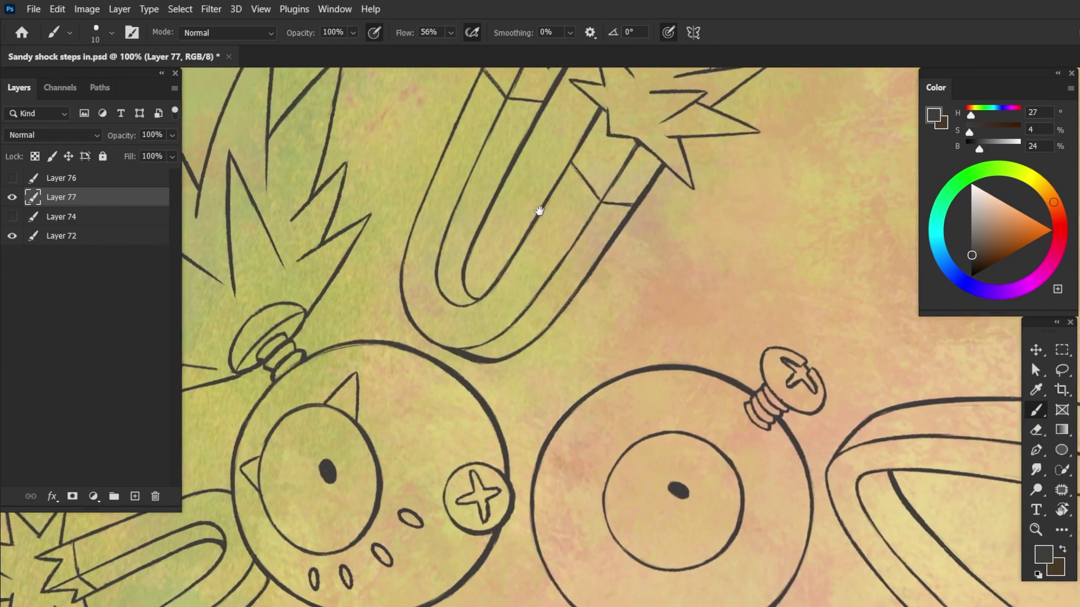
scroll(546, 332, "down", 3)
left_click_drag(546, 332, 563, 394)
scroll(372, 231, "up", 3)
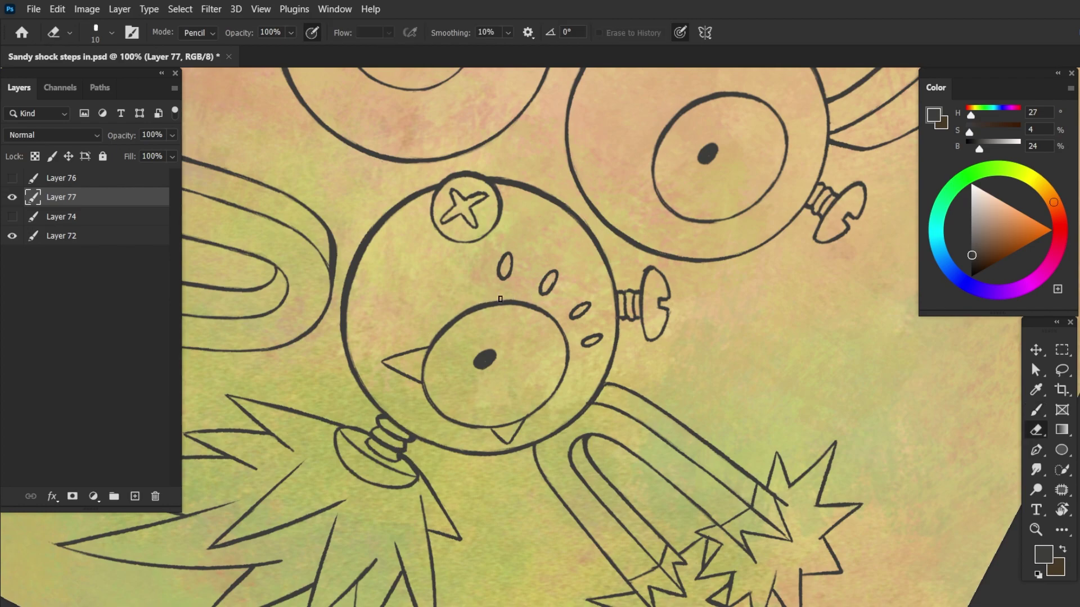
- Fit the whole canvas in the window and reset the view rotation to upright
key("r")
left_click_drag(527, 415, 562, 337)
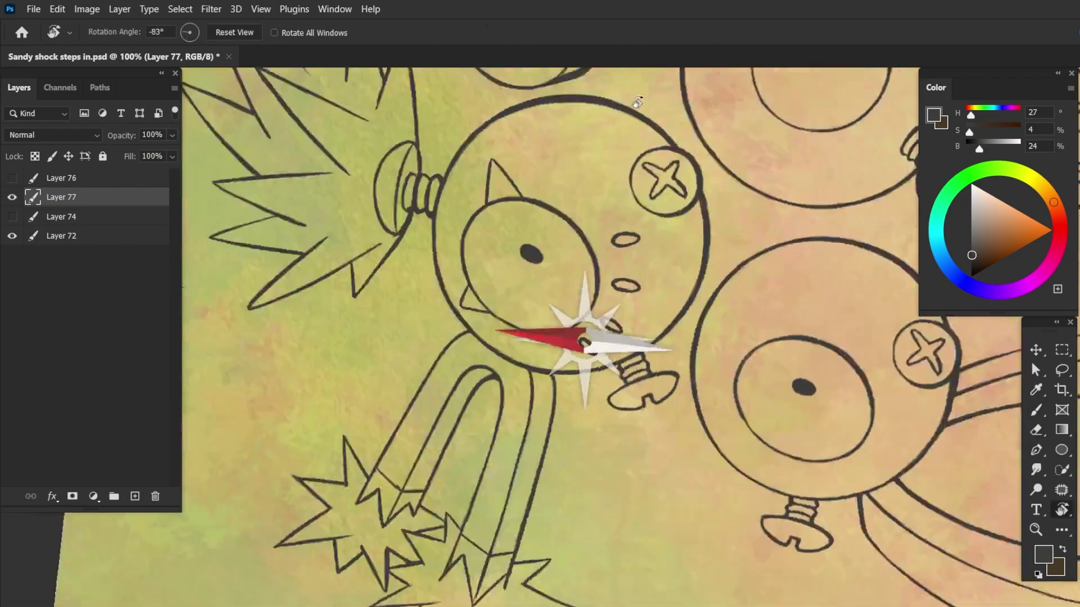
key("e")
key("ctrl+0")
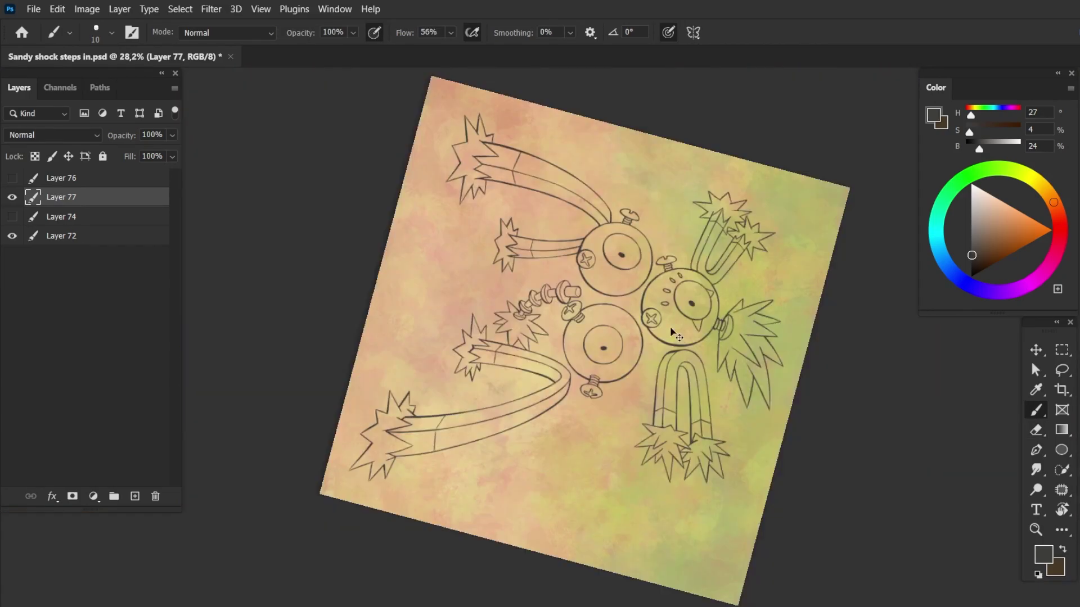
key("r")
key("Escape")
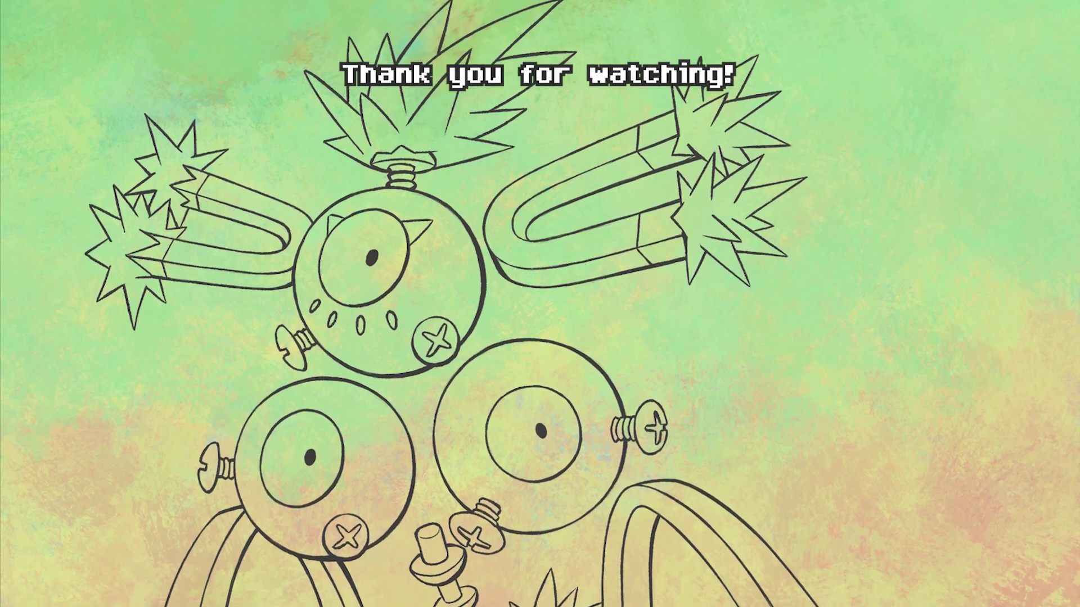